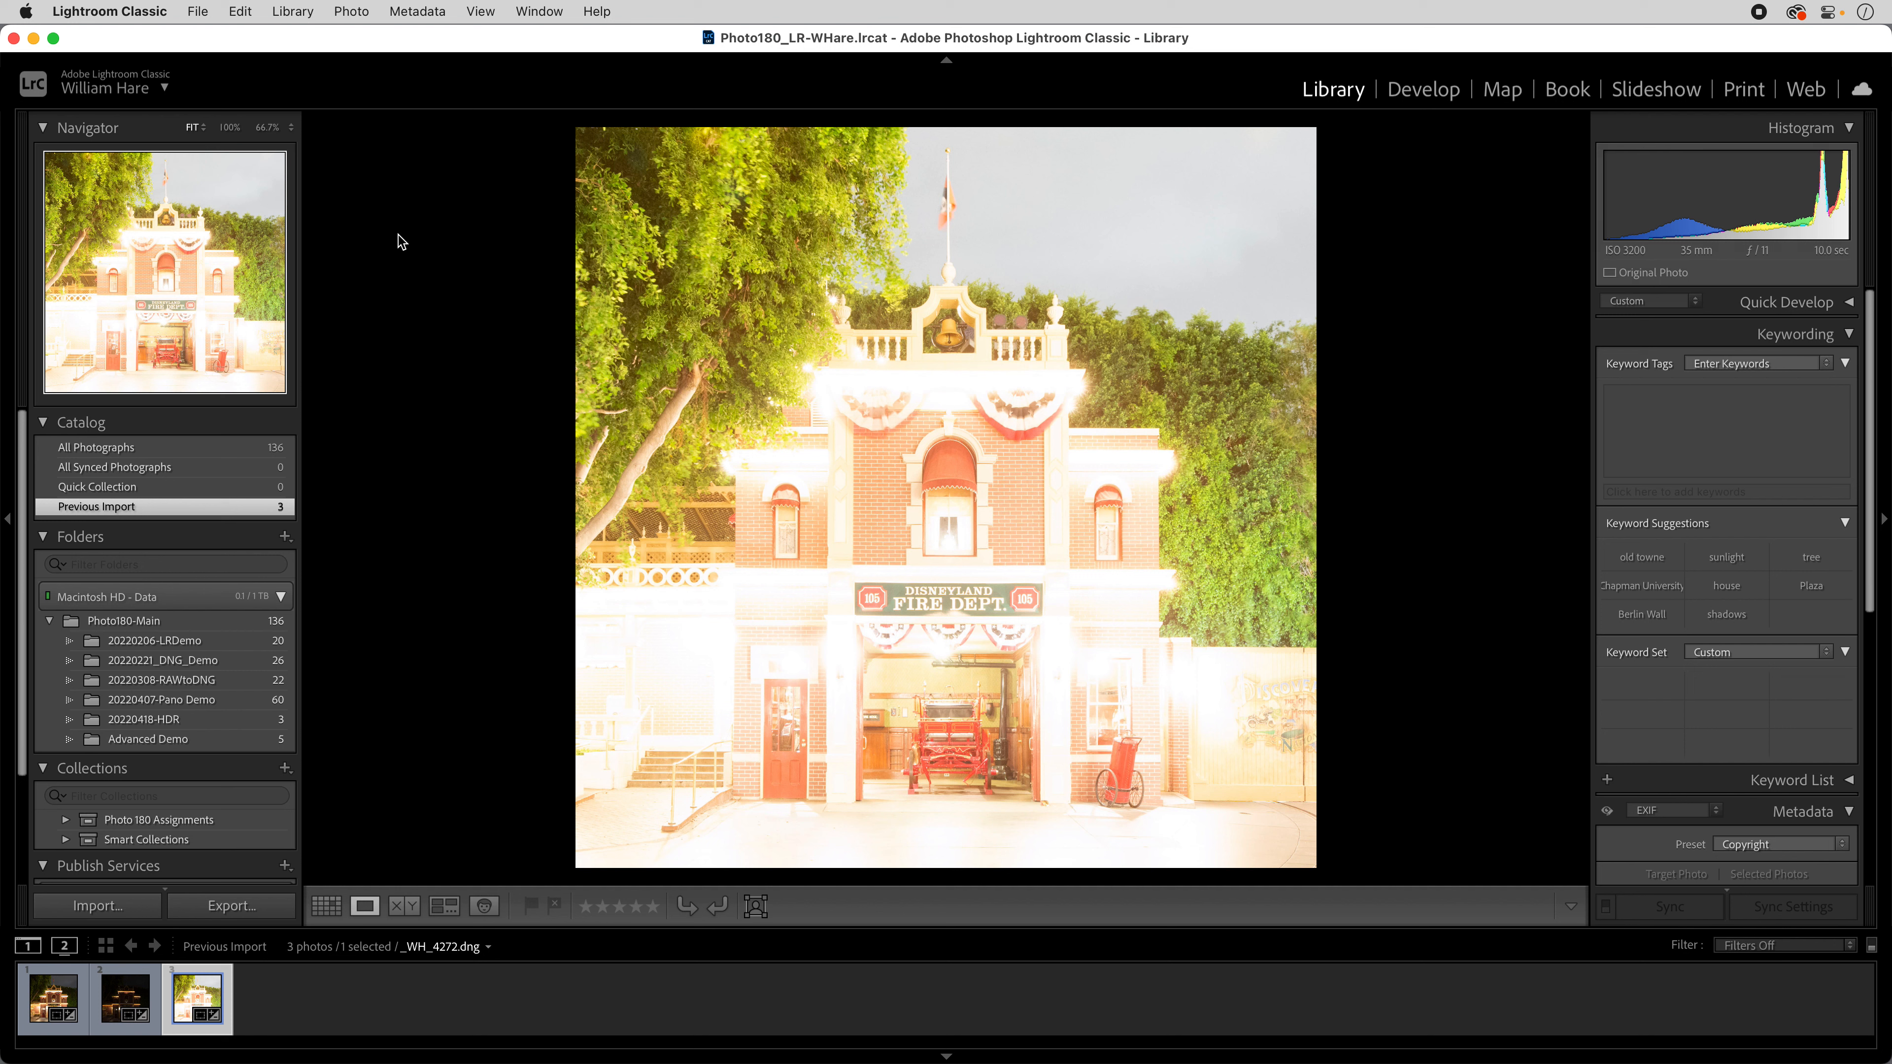
- View the dark, overexposed and mid-tone fire station exposures one after another to compare their brightness
{"action": "left_click", "coordinate": [342, 1027]}
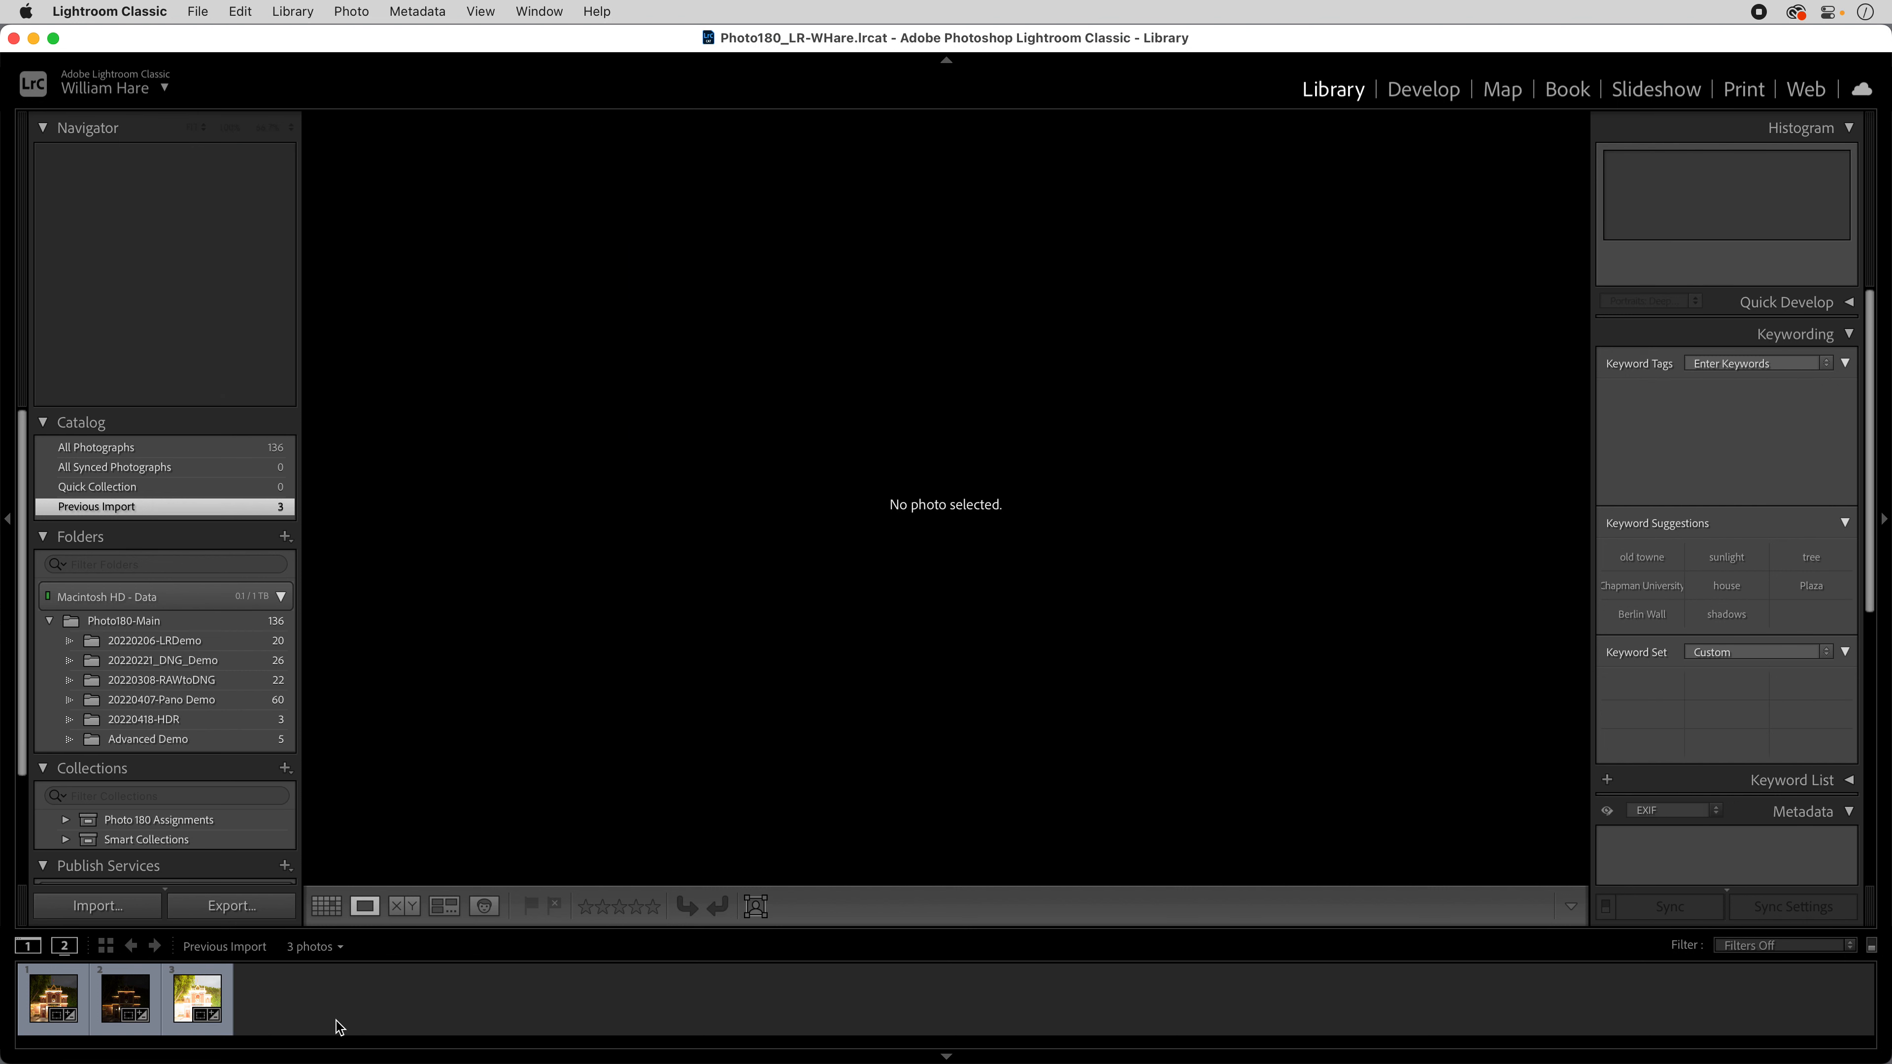
{"action": "left_click", "coordinate": [110, 1000]}
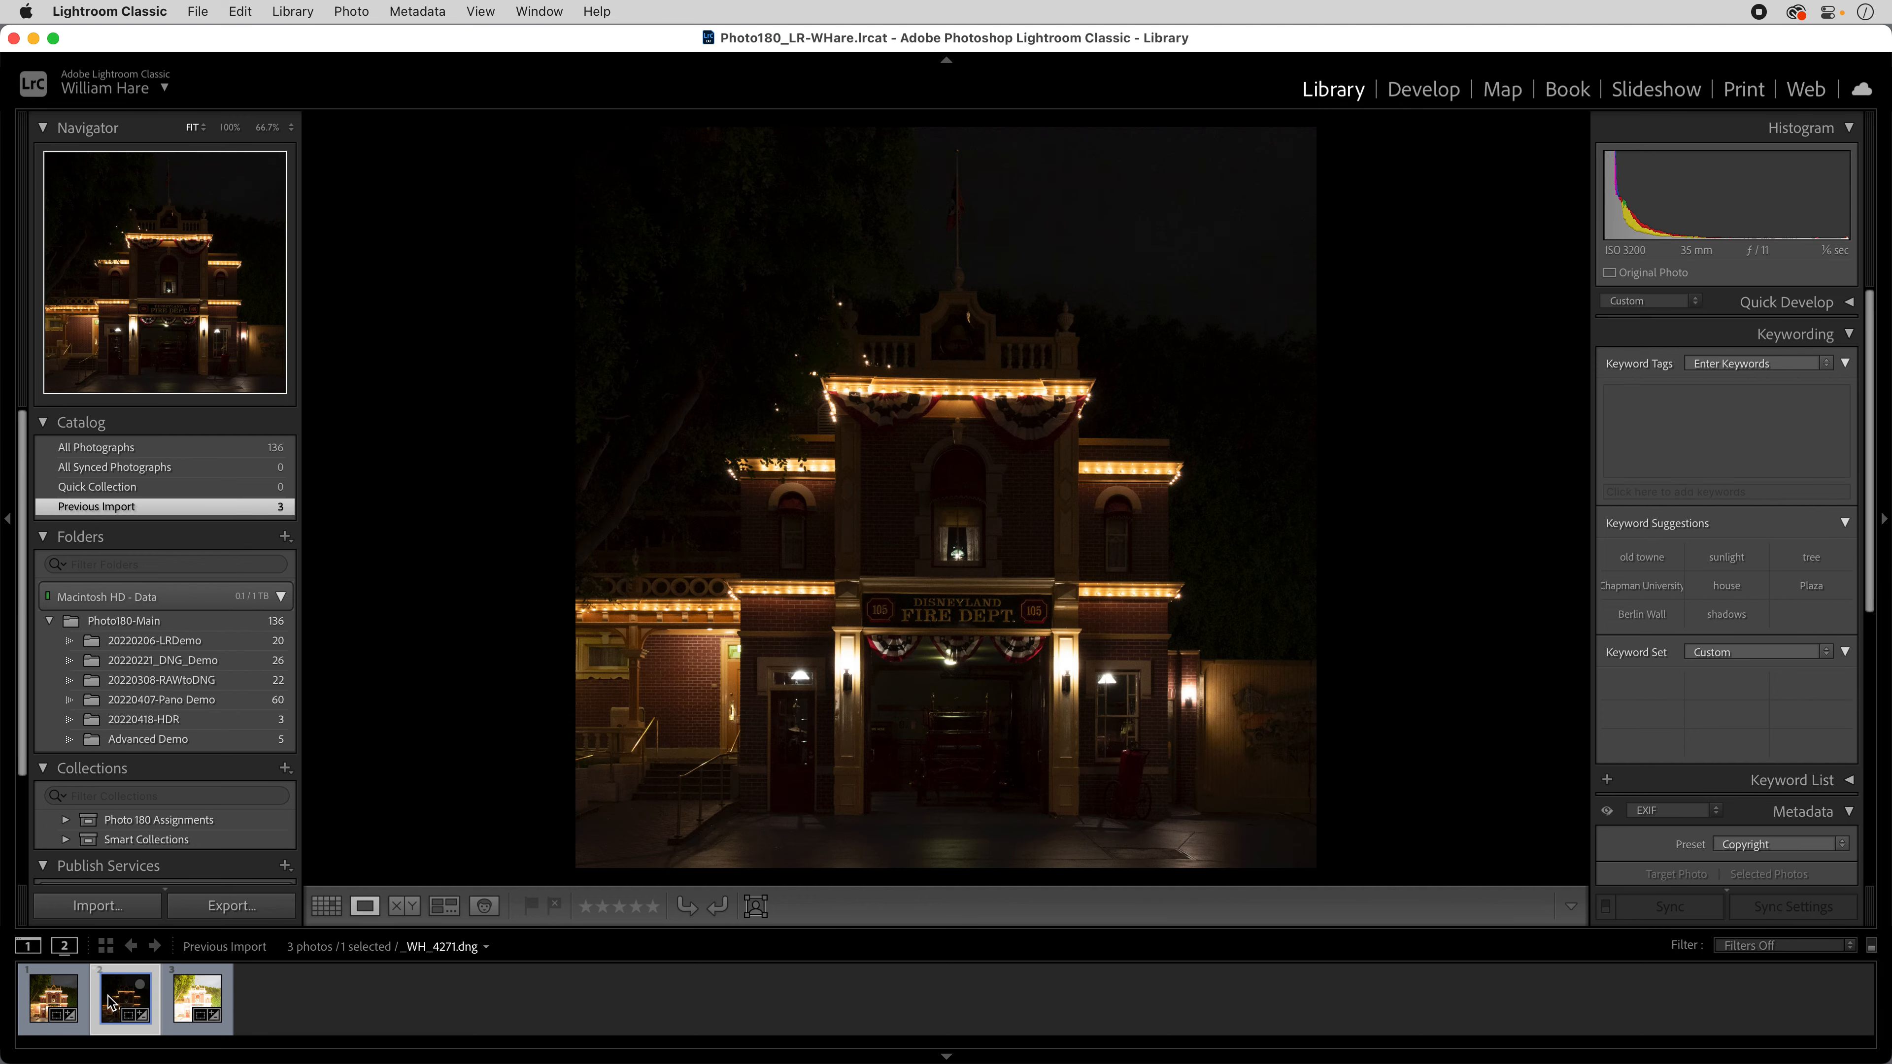
{"action": "left_click", "coordinate": [182, 1006]}
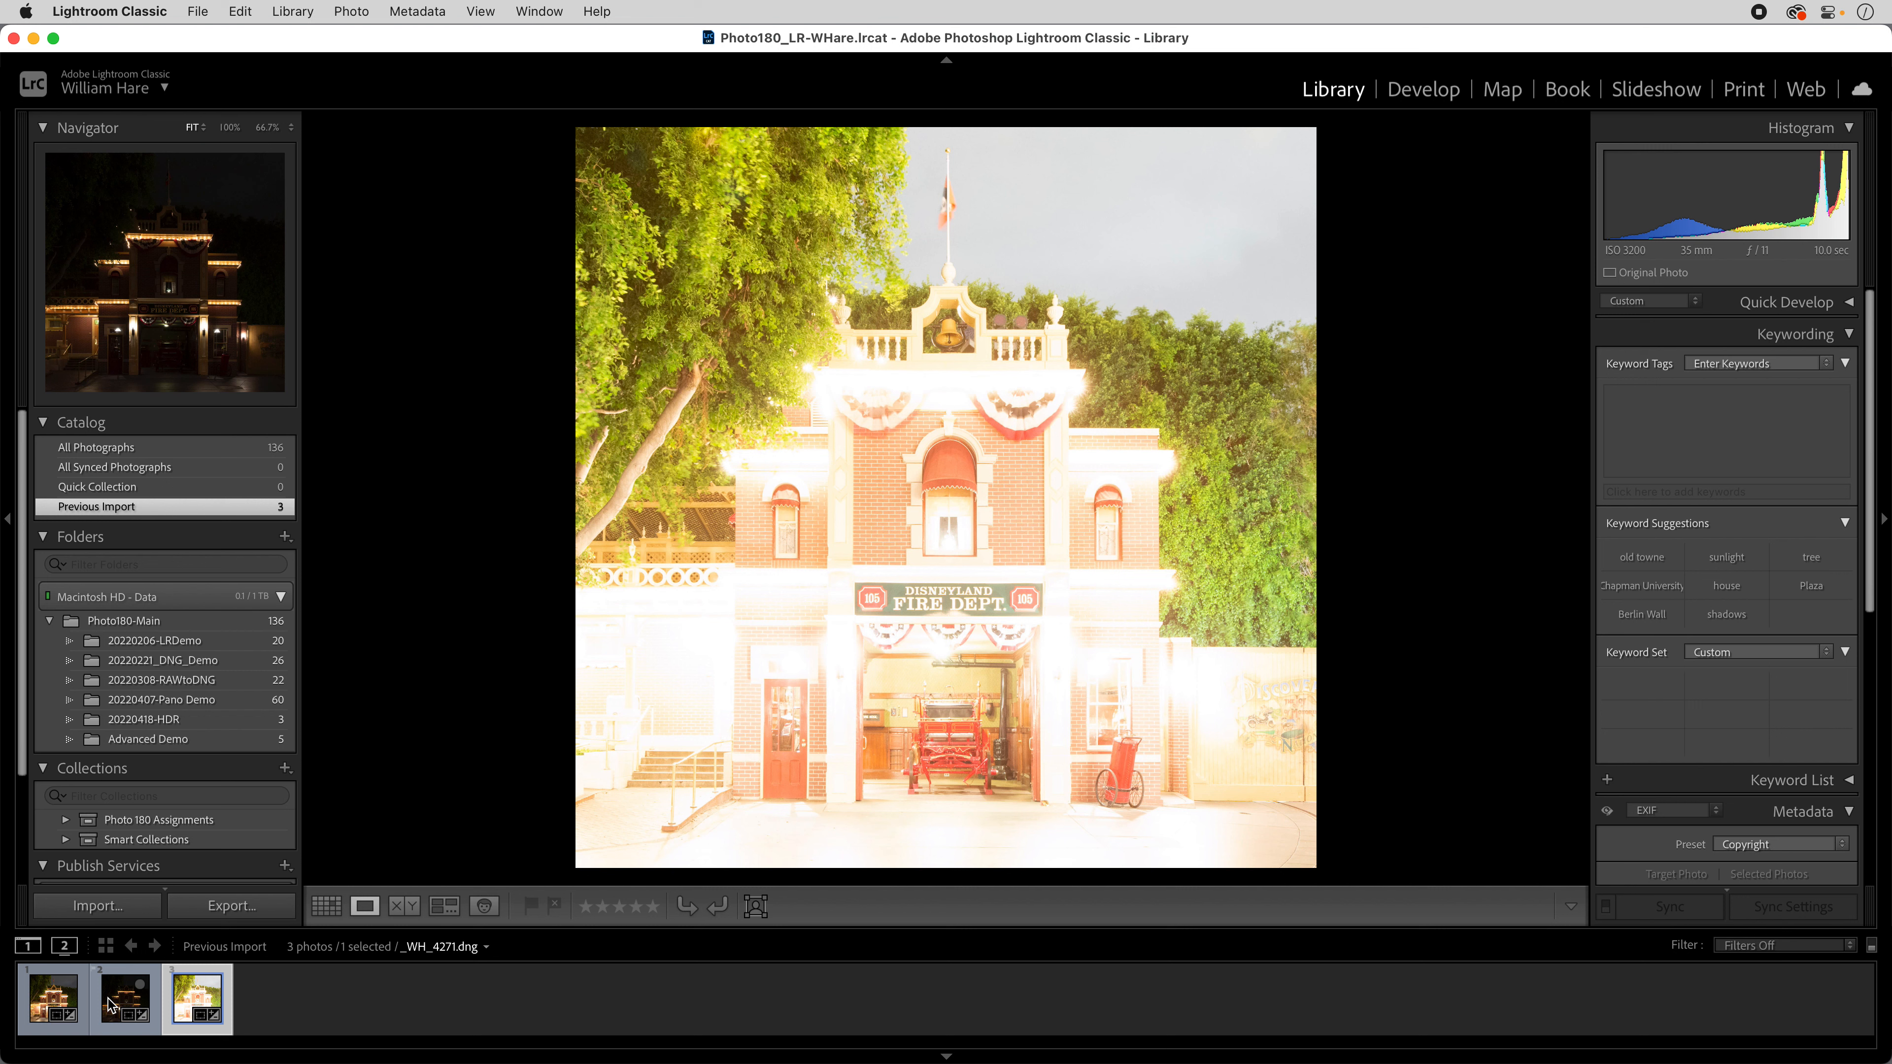
{"action": "left_click", "coordinate": [43, 1002]}
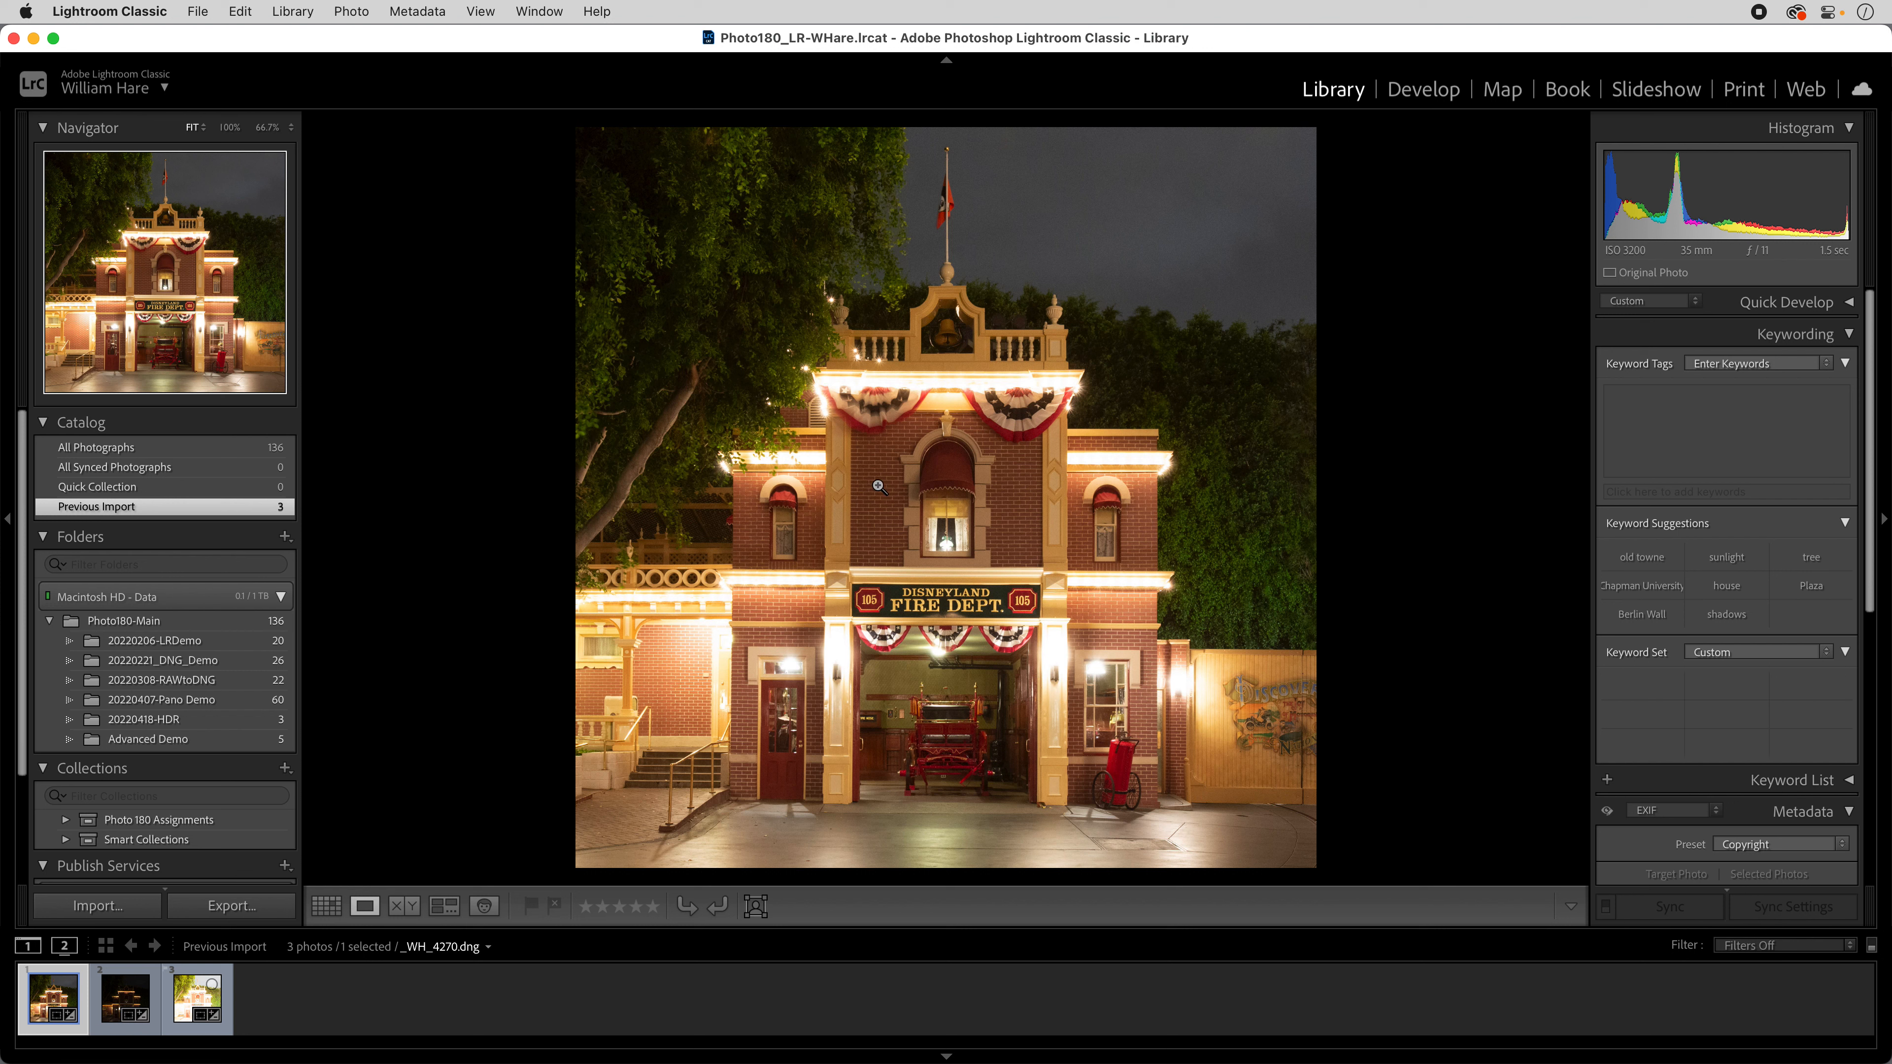
{"action": "left_click", "coordinate": [196, 1002]}
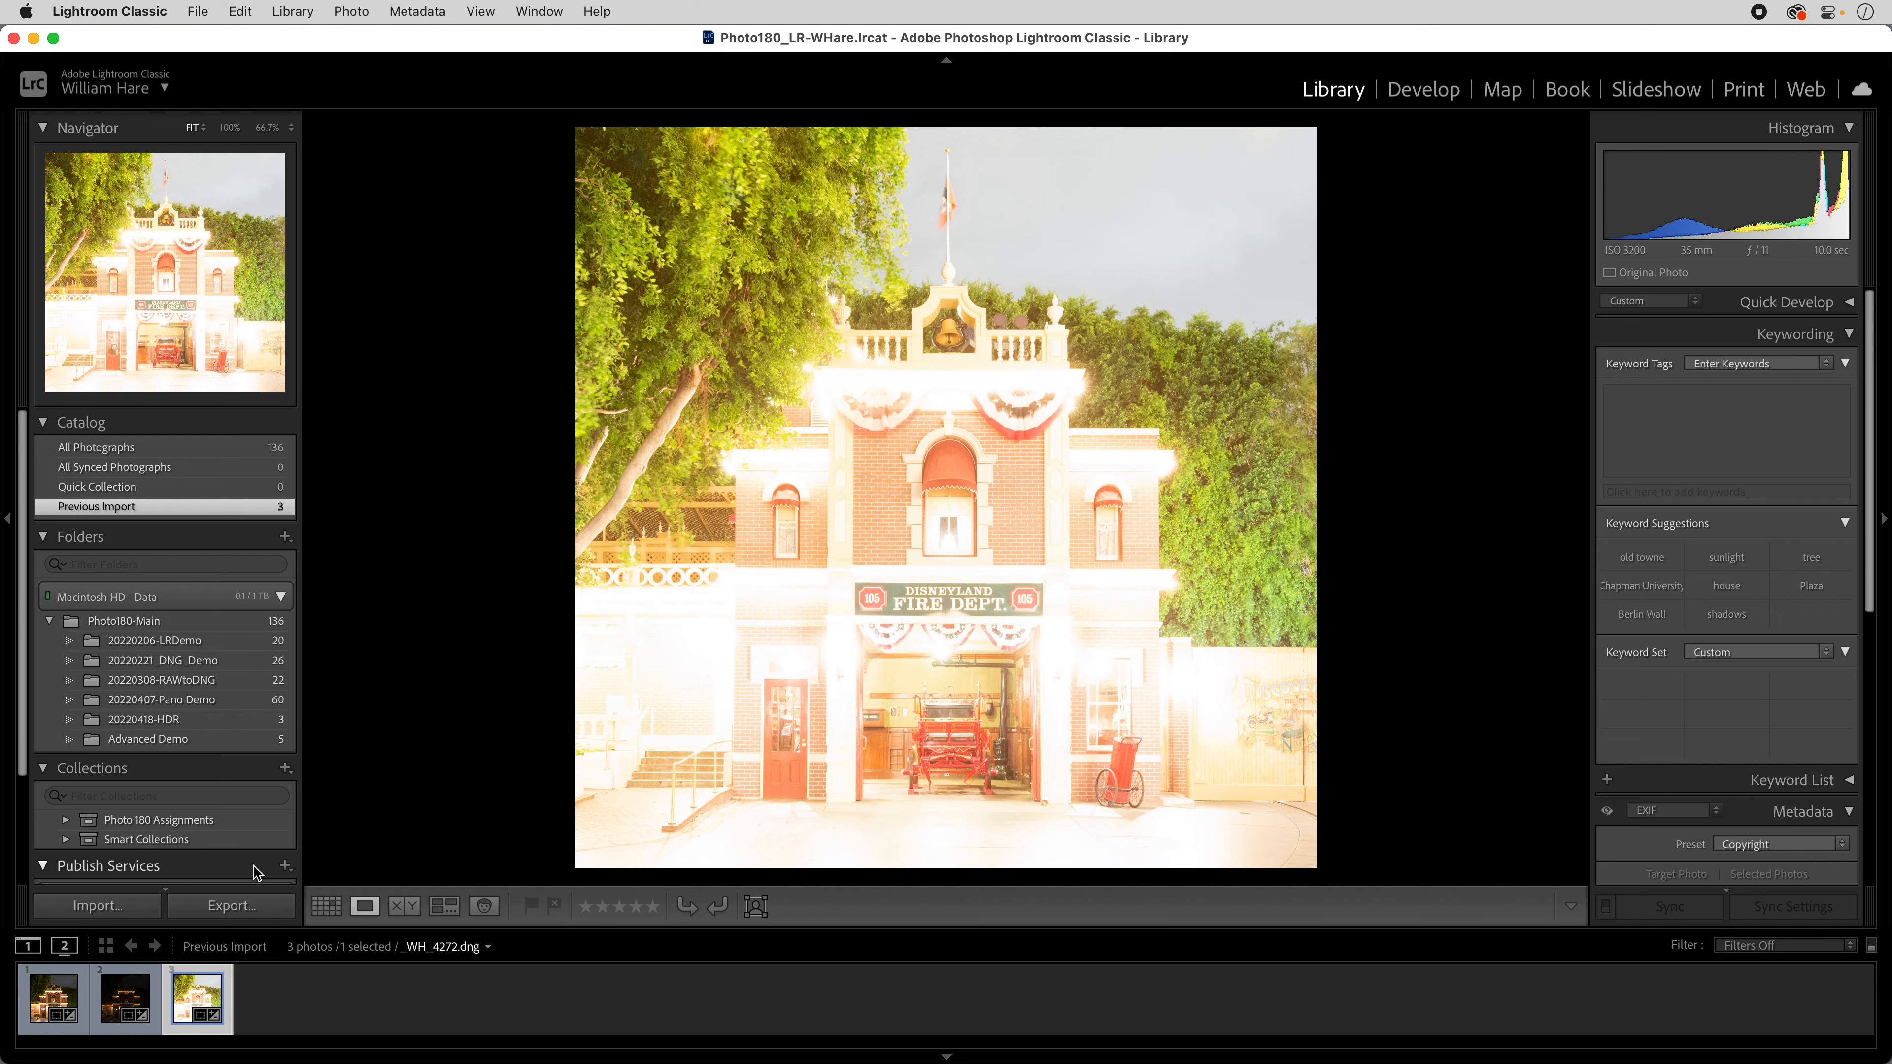
- Select the dark _WH_4271.dng and the overexposed _WH_4272.dng and start an HDR photo merge of the two
{"action": "left_click", "coordinate": [115, 1006]}
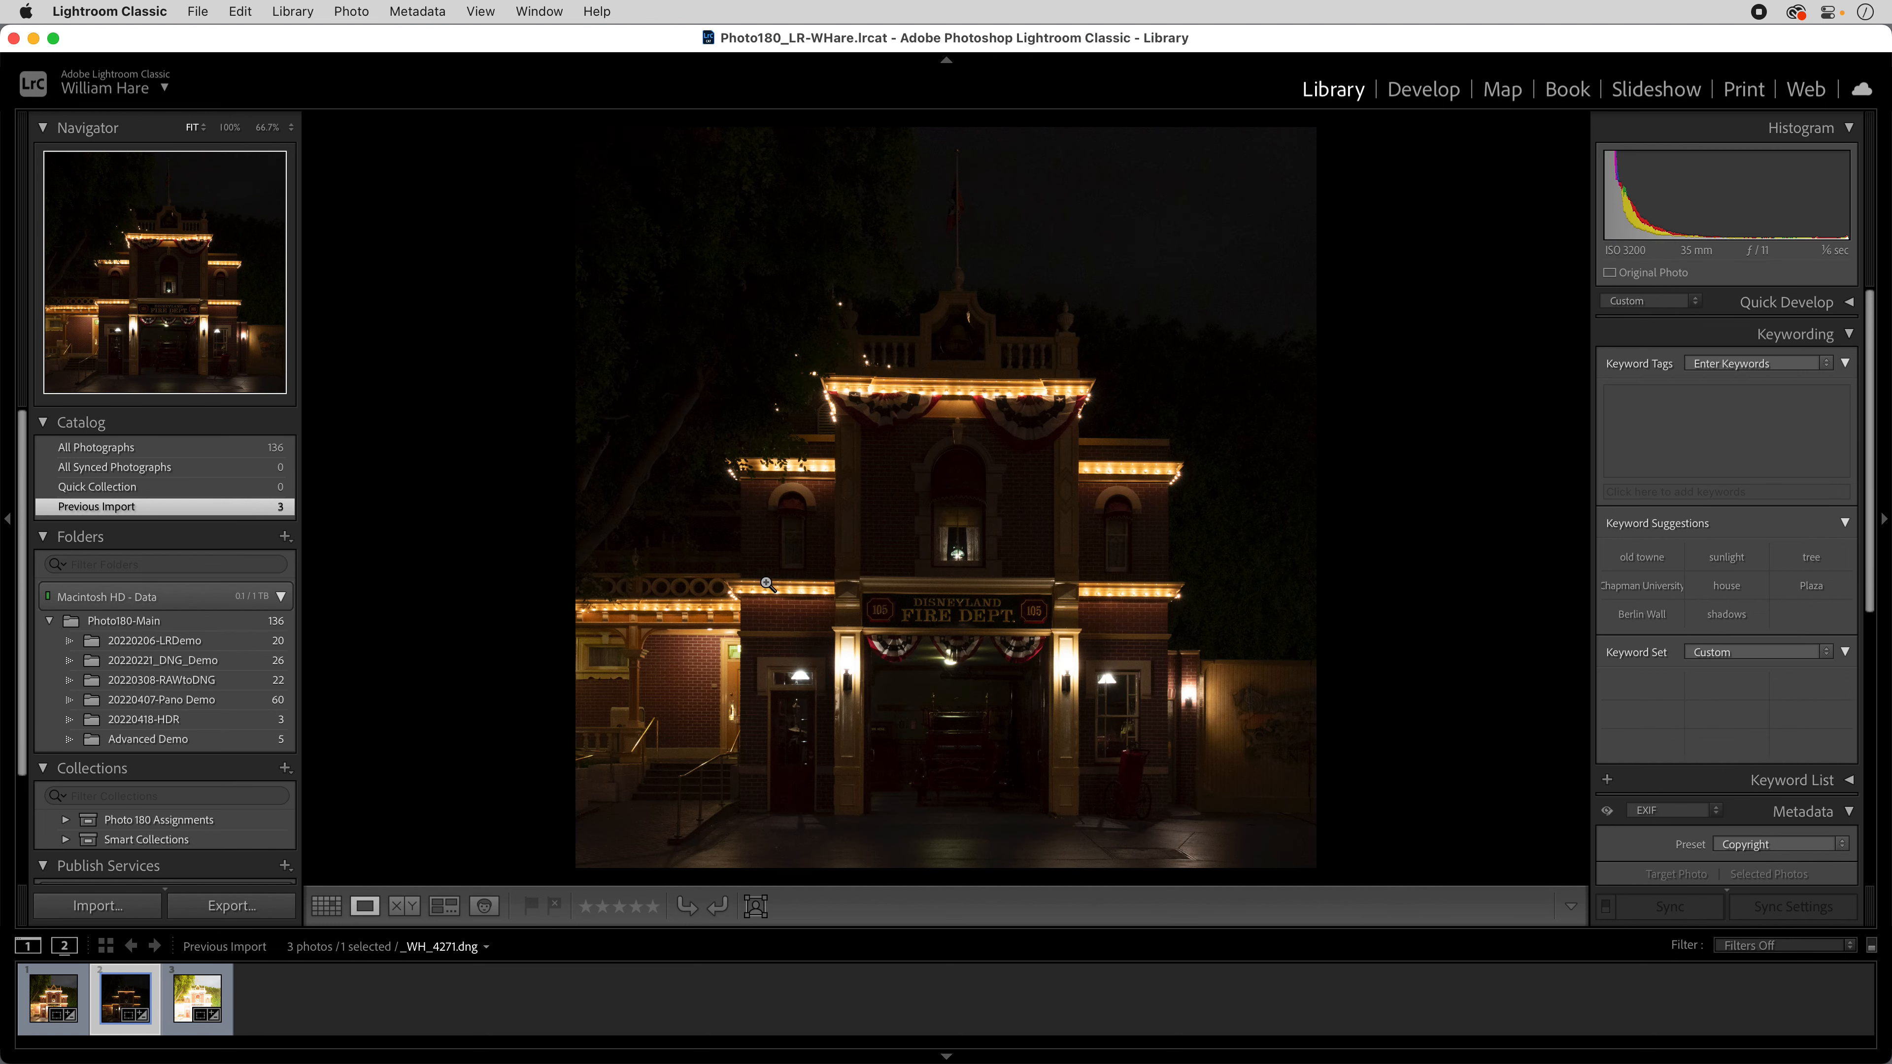
{"action": "left_click", "coordinate": [185, 999], "text": "super"}
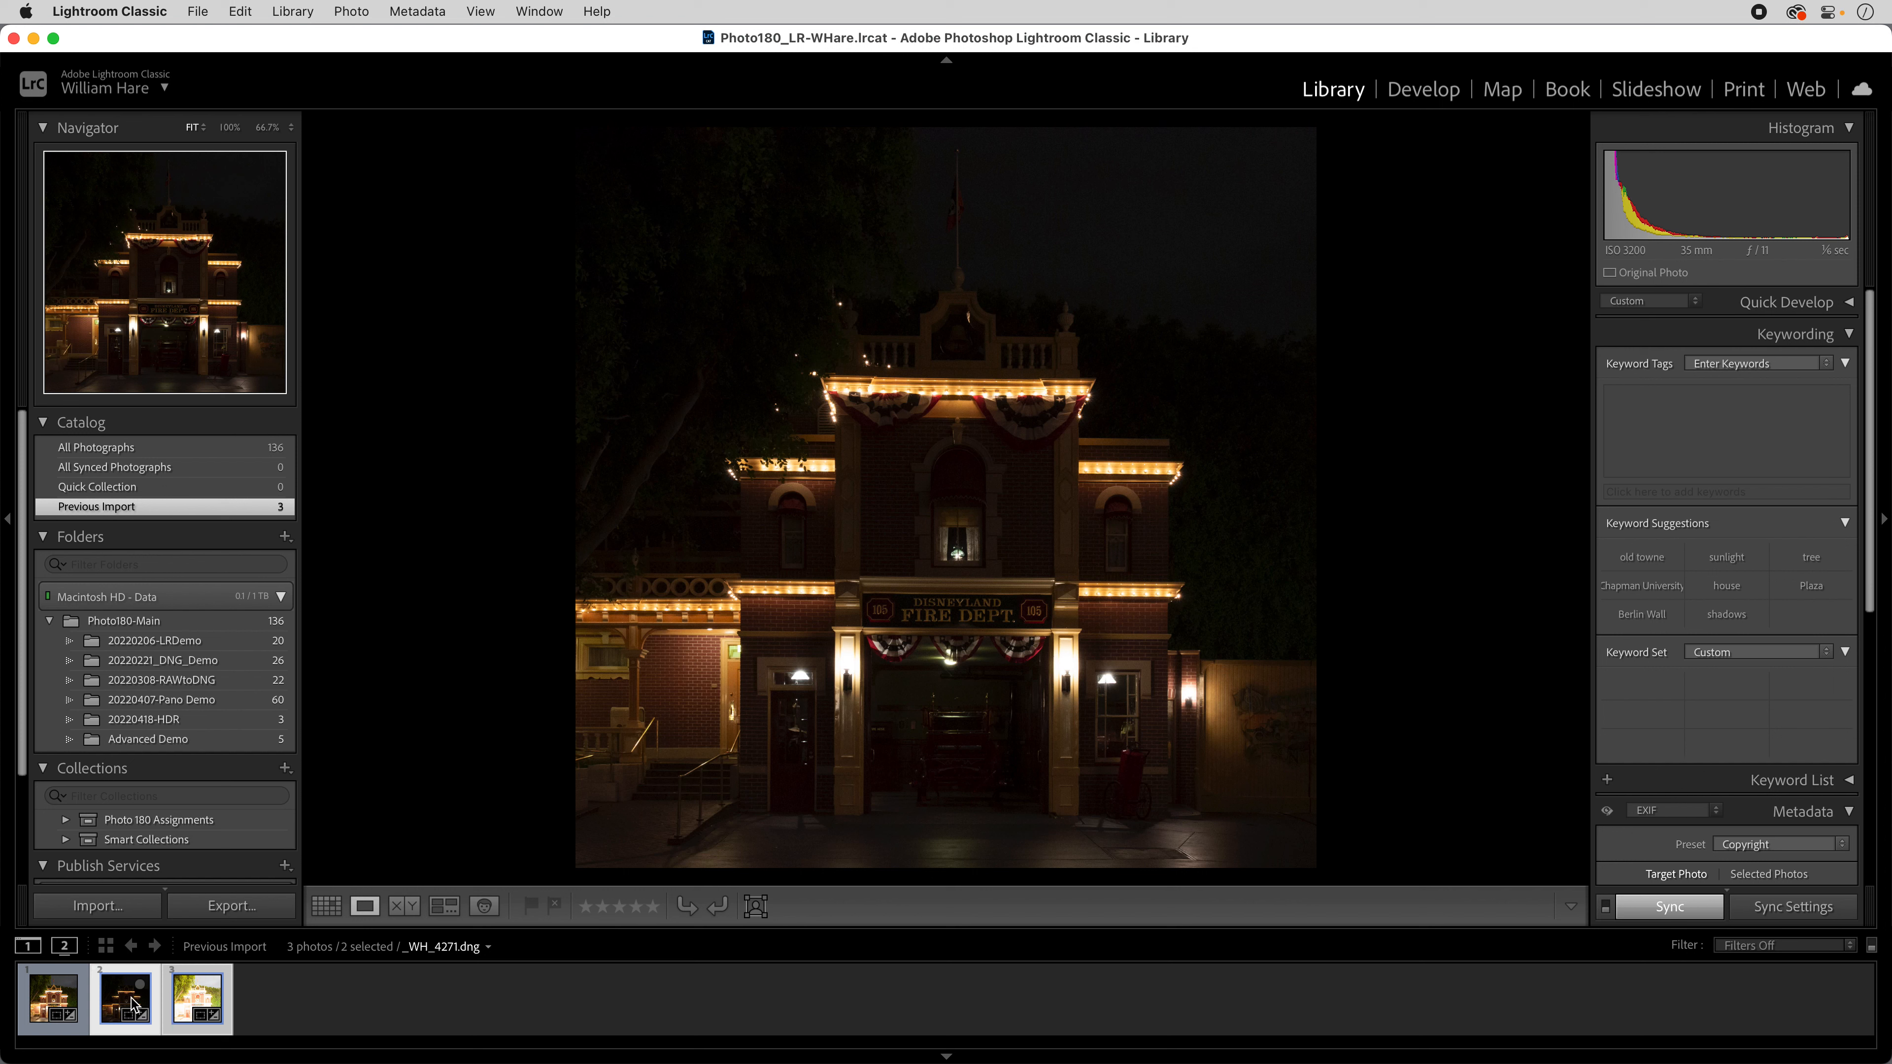
{"action": "right_click", "coordinate": [193, 999]}
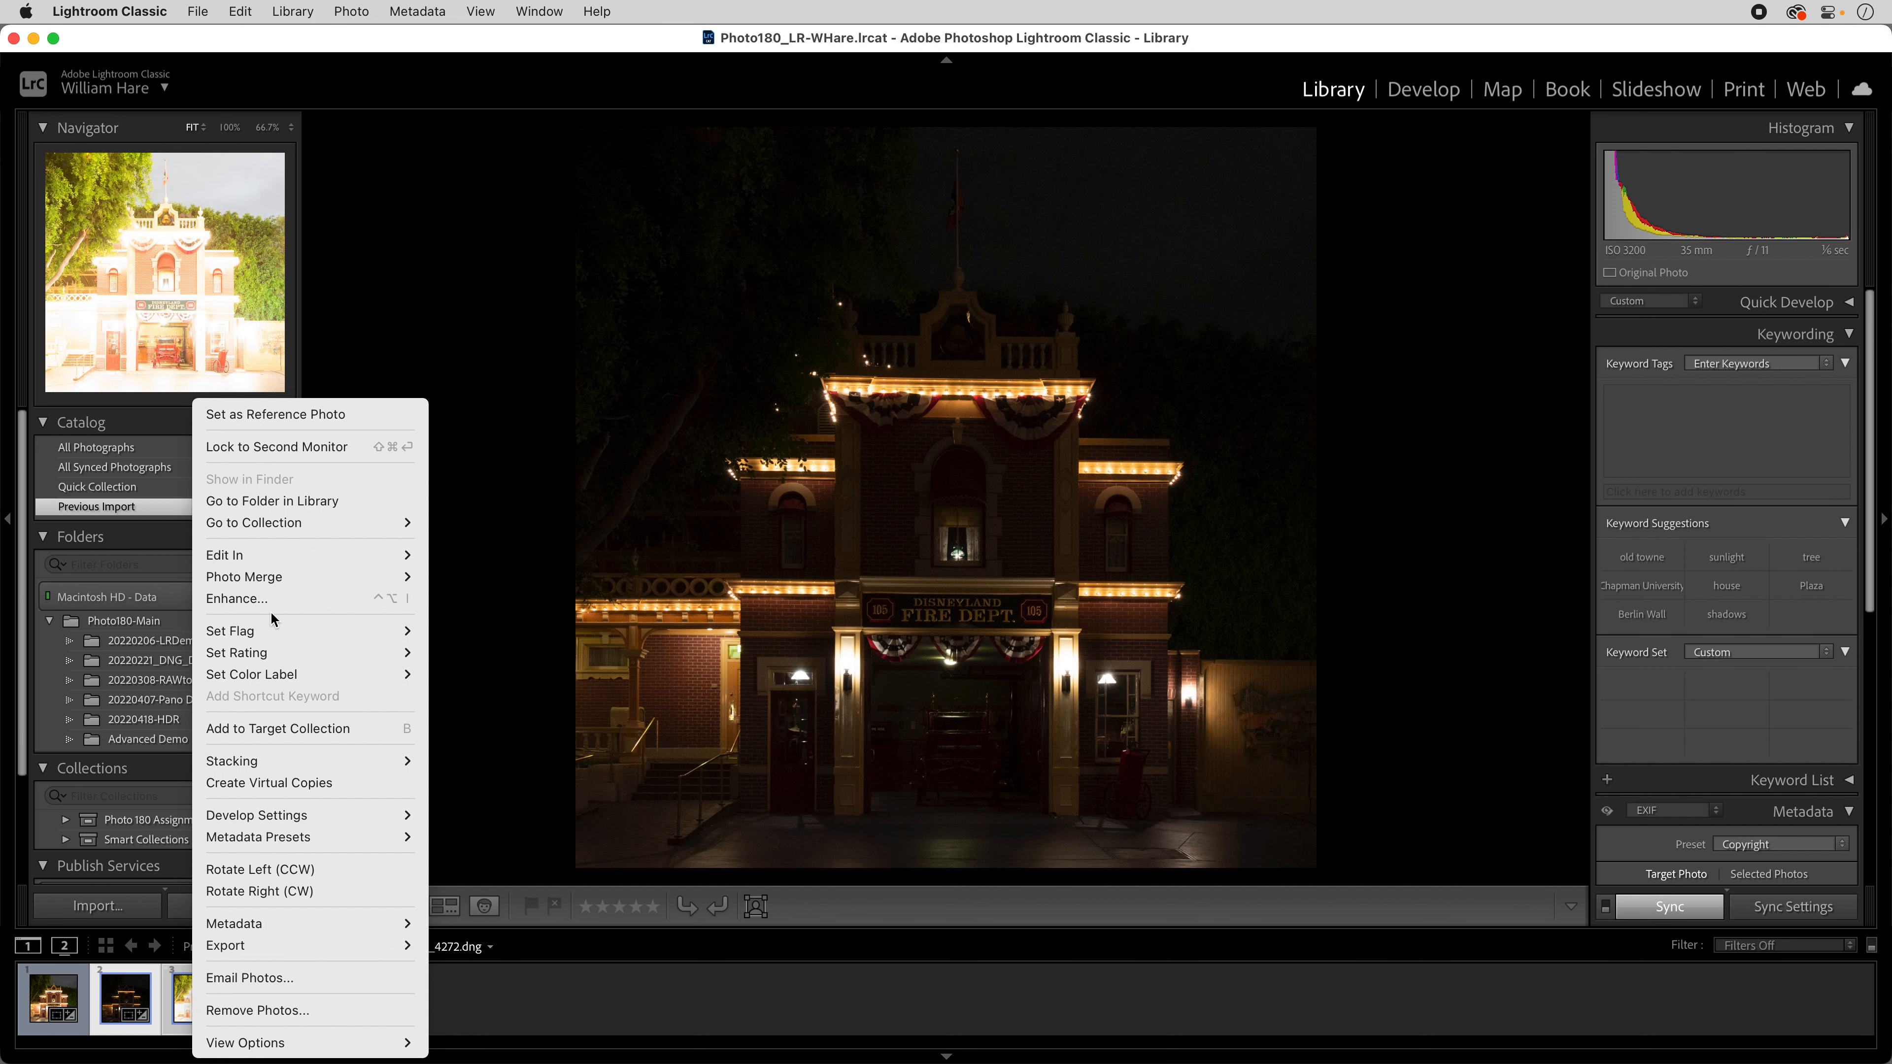
{"action": "mouse_move", "coordinate": [272, 584]}
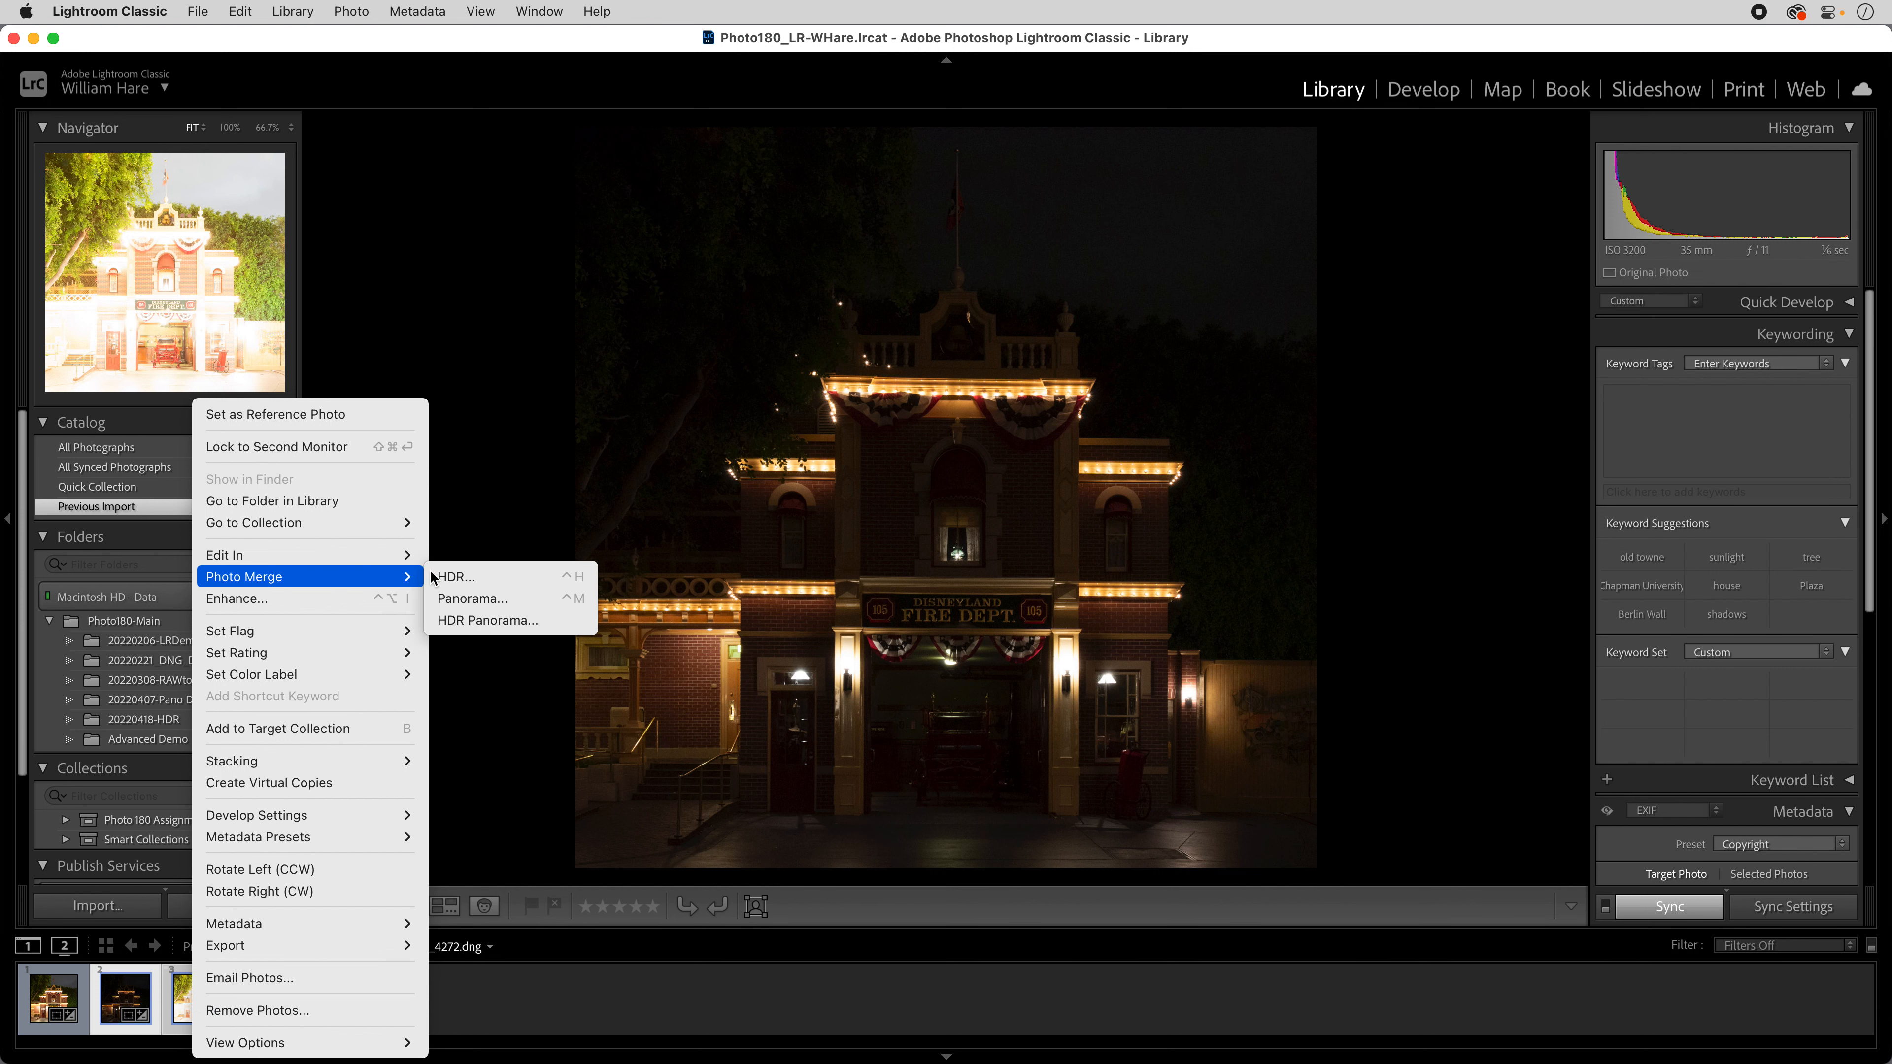
{"action": "left_click", "coordinate": [464, 574]}
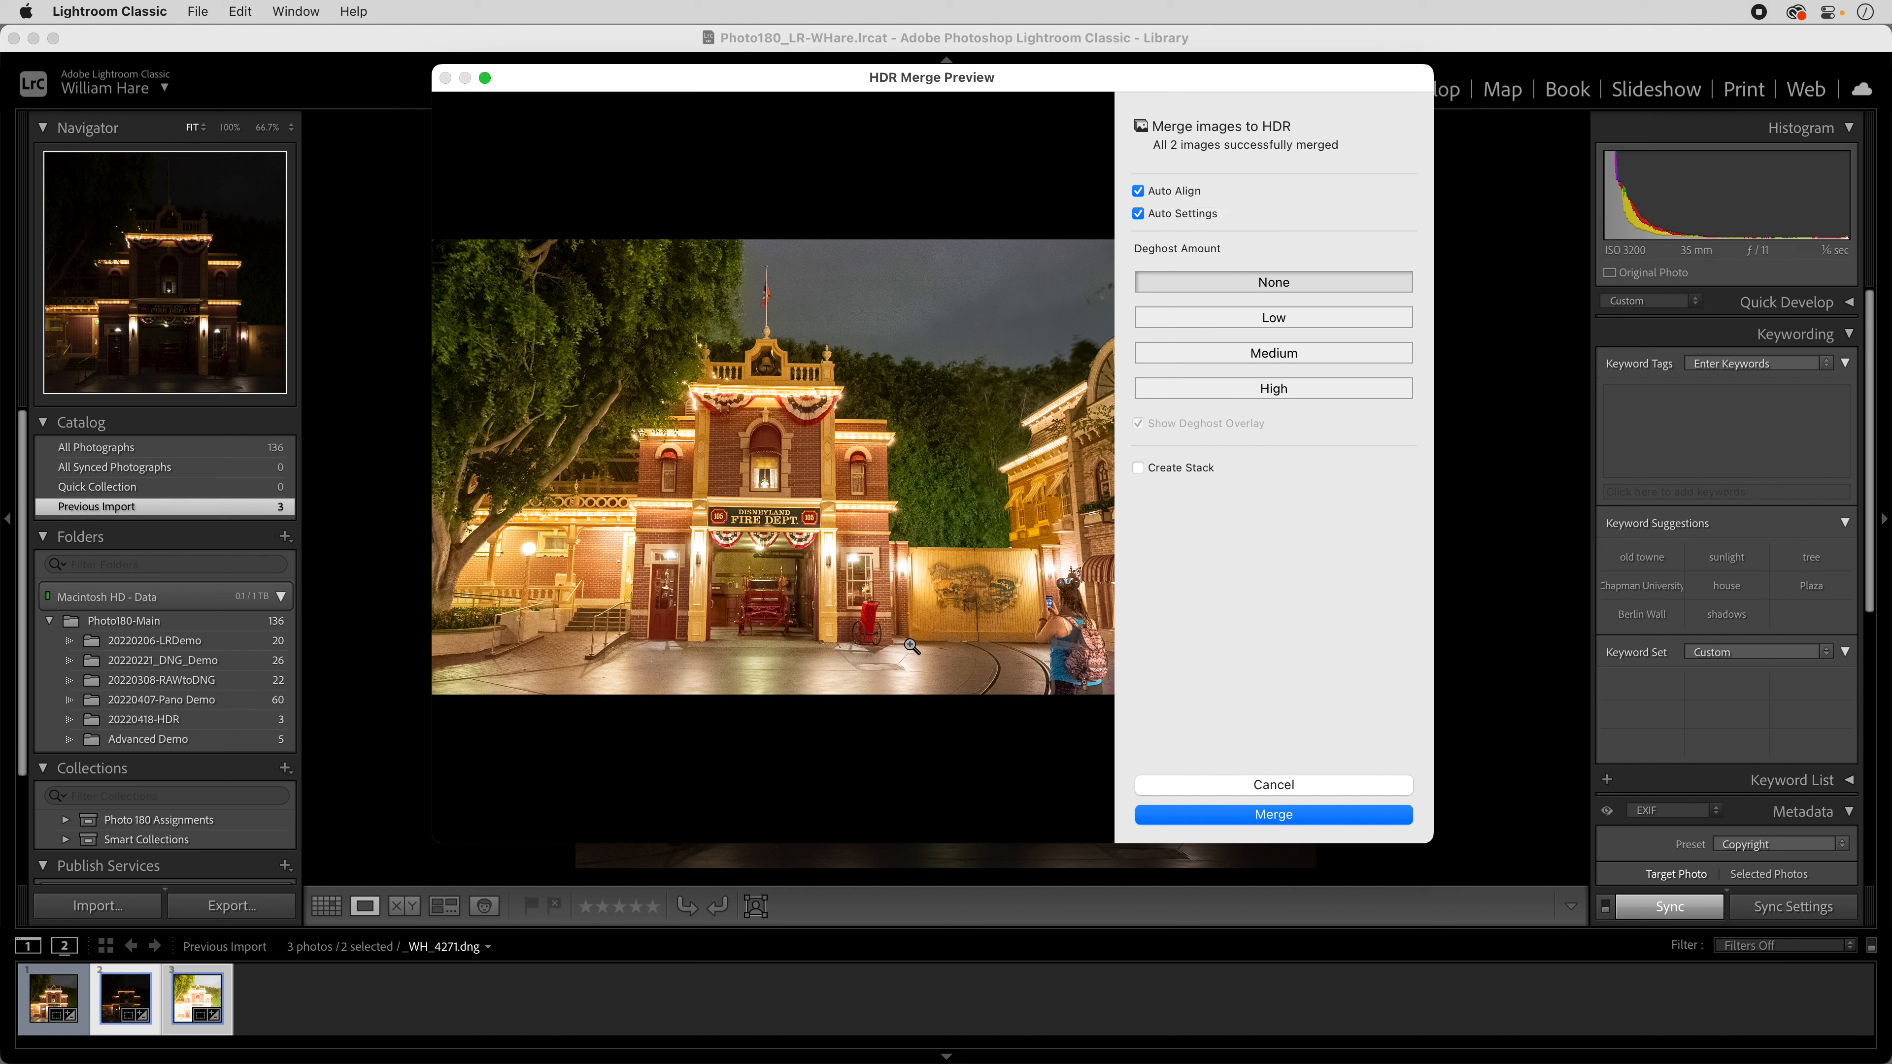
- Merge the two exposures with Auto Settings on, the deghost amount set to High and the deghost overlay hidden
{"action": "left_click", "coordinate": [1139, 215]}
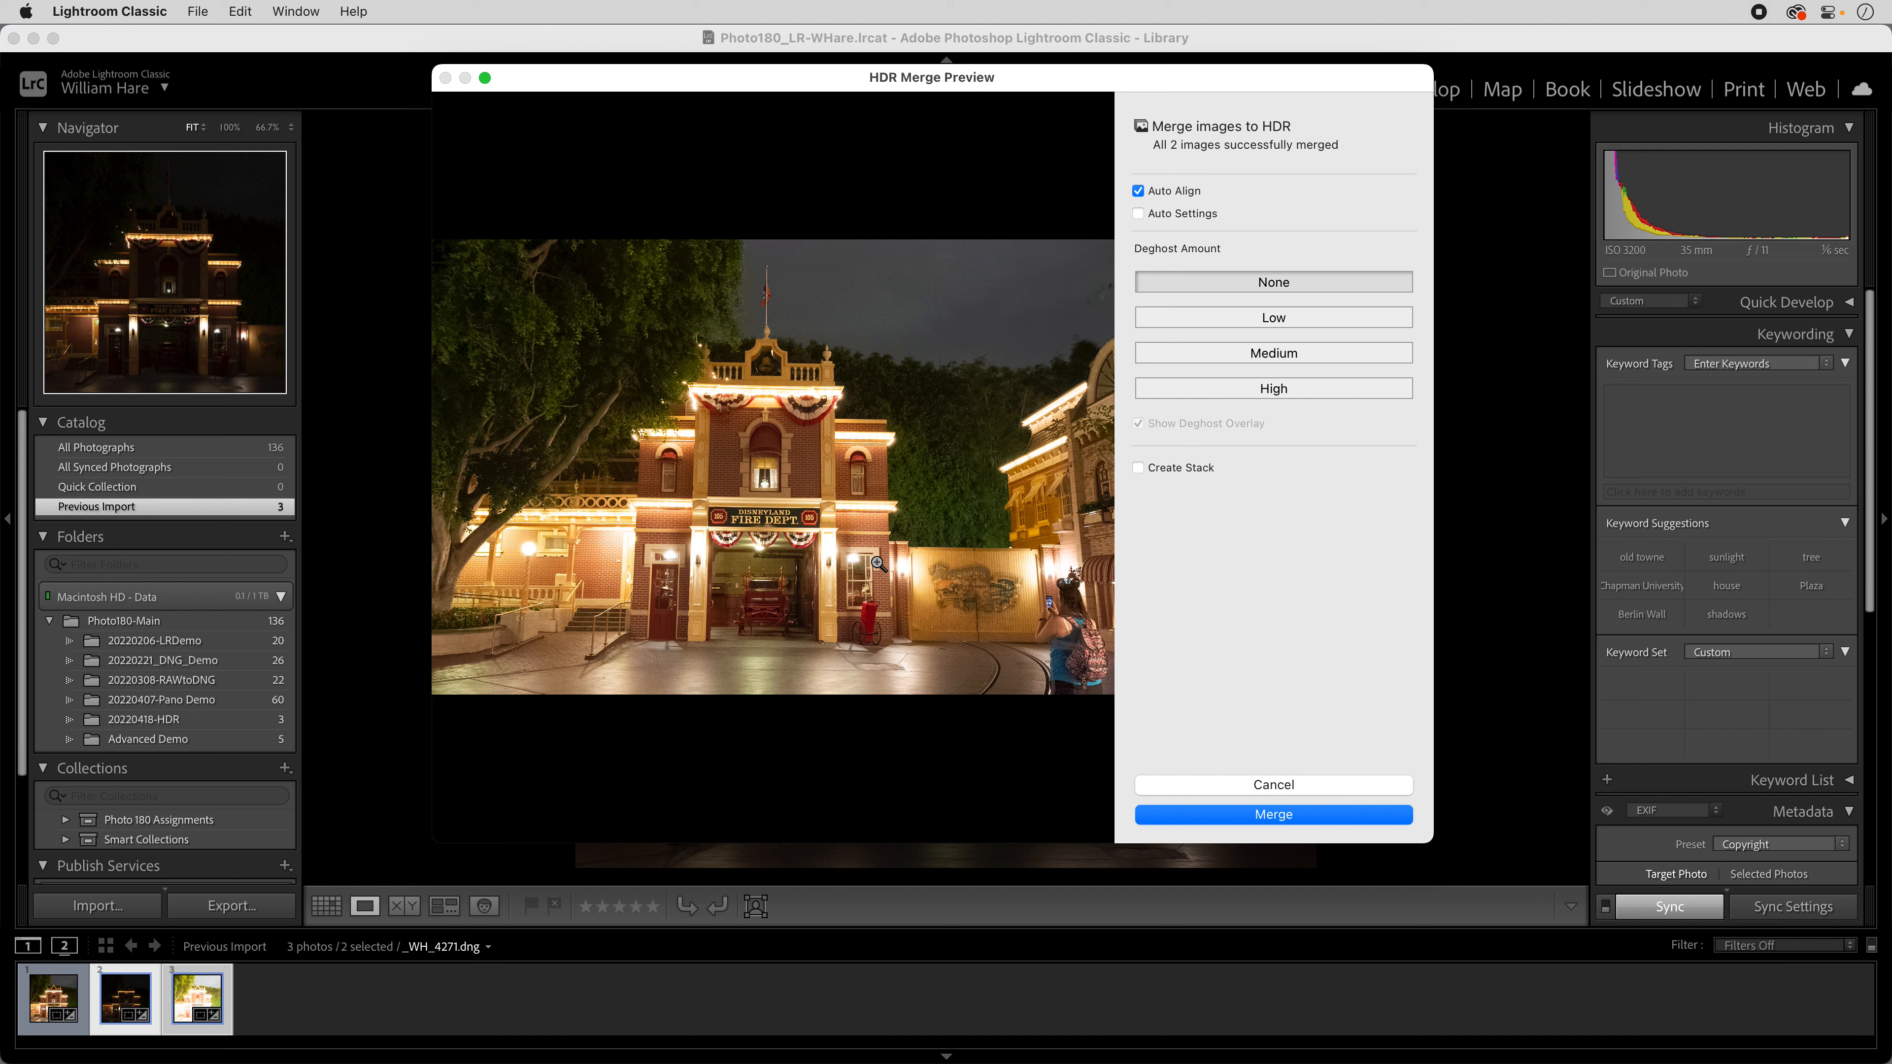
{"action": "left_click", "coordinate": [1138, 215]}
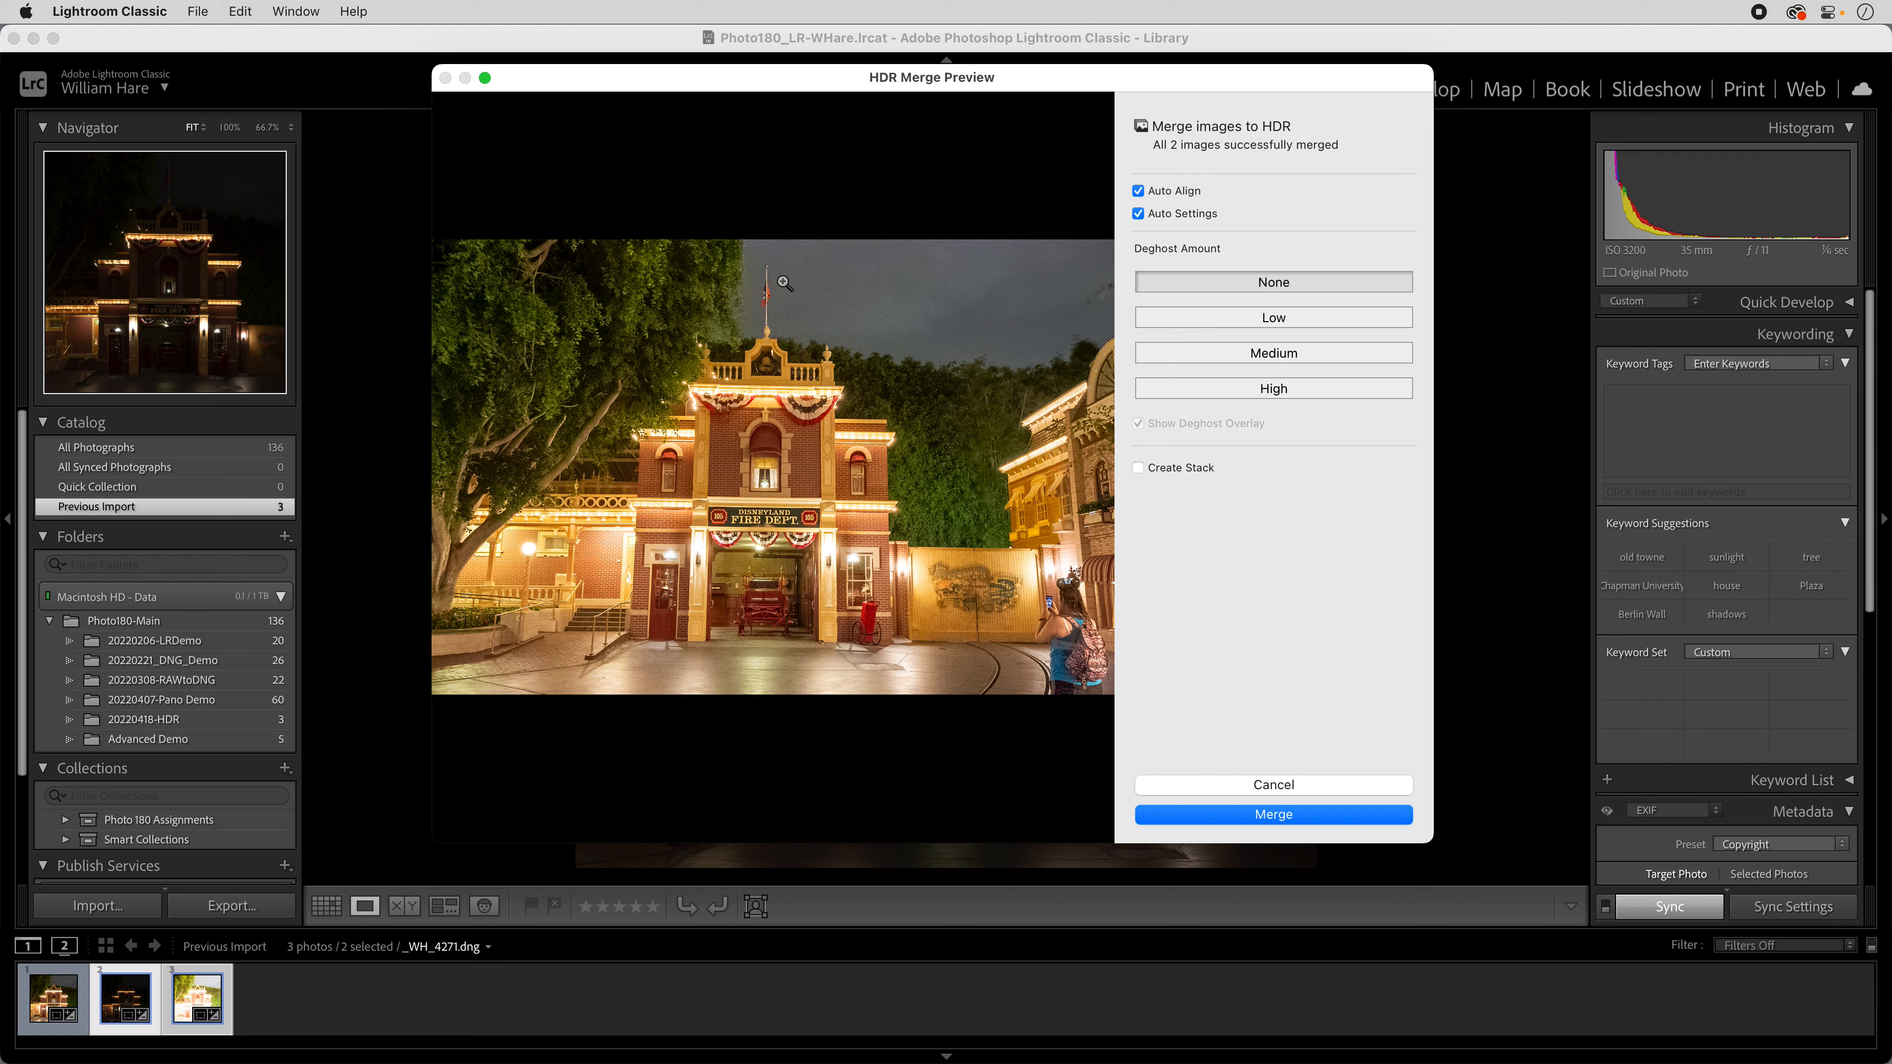
{"action": "left_click", "coordinate": [1275, 386]}
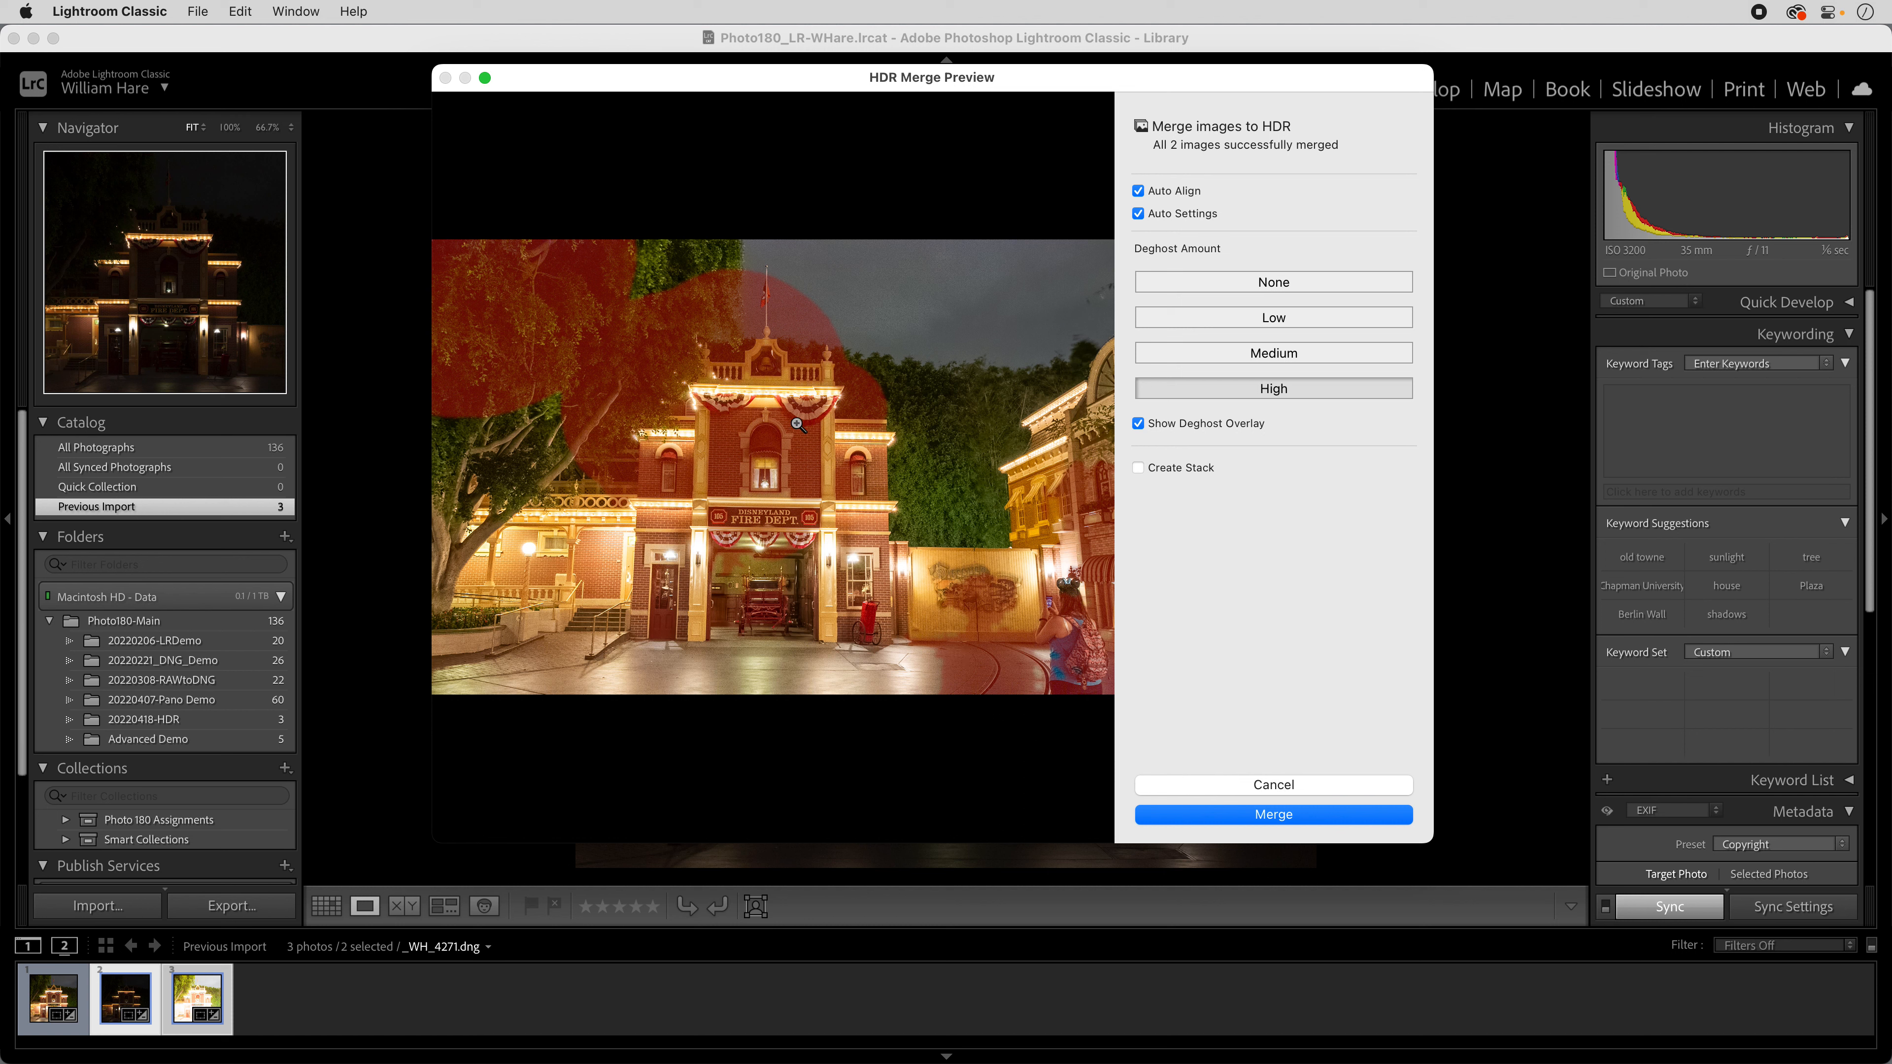
{"action": "left_click", "coordinate": [1147, 422]}
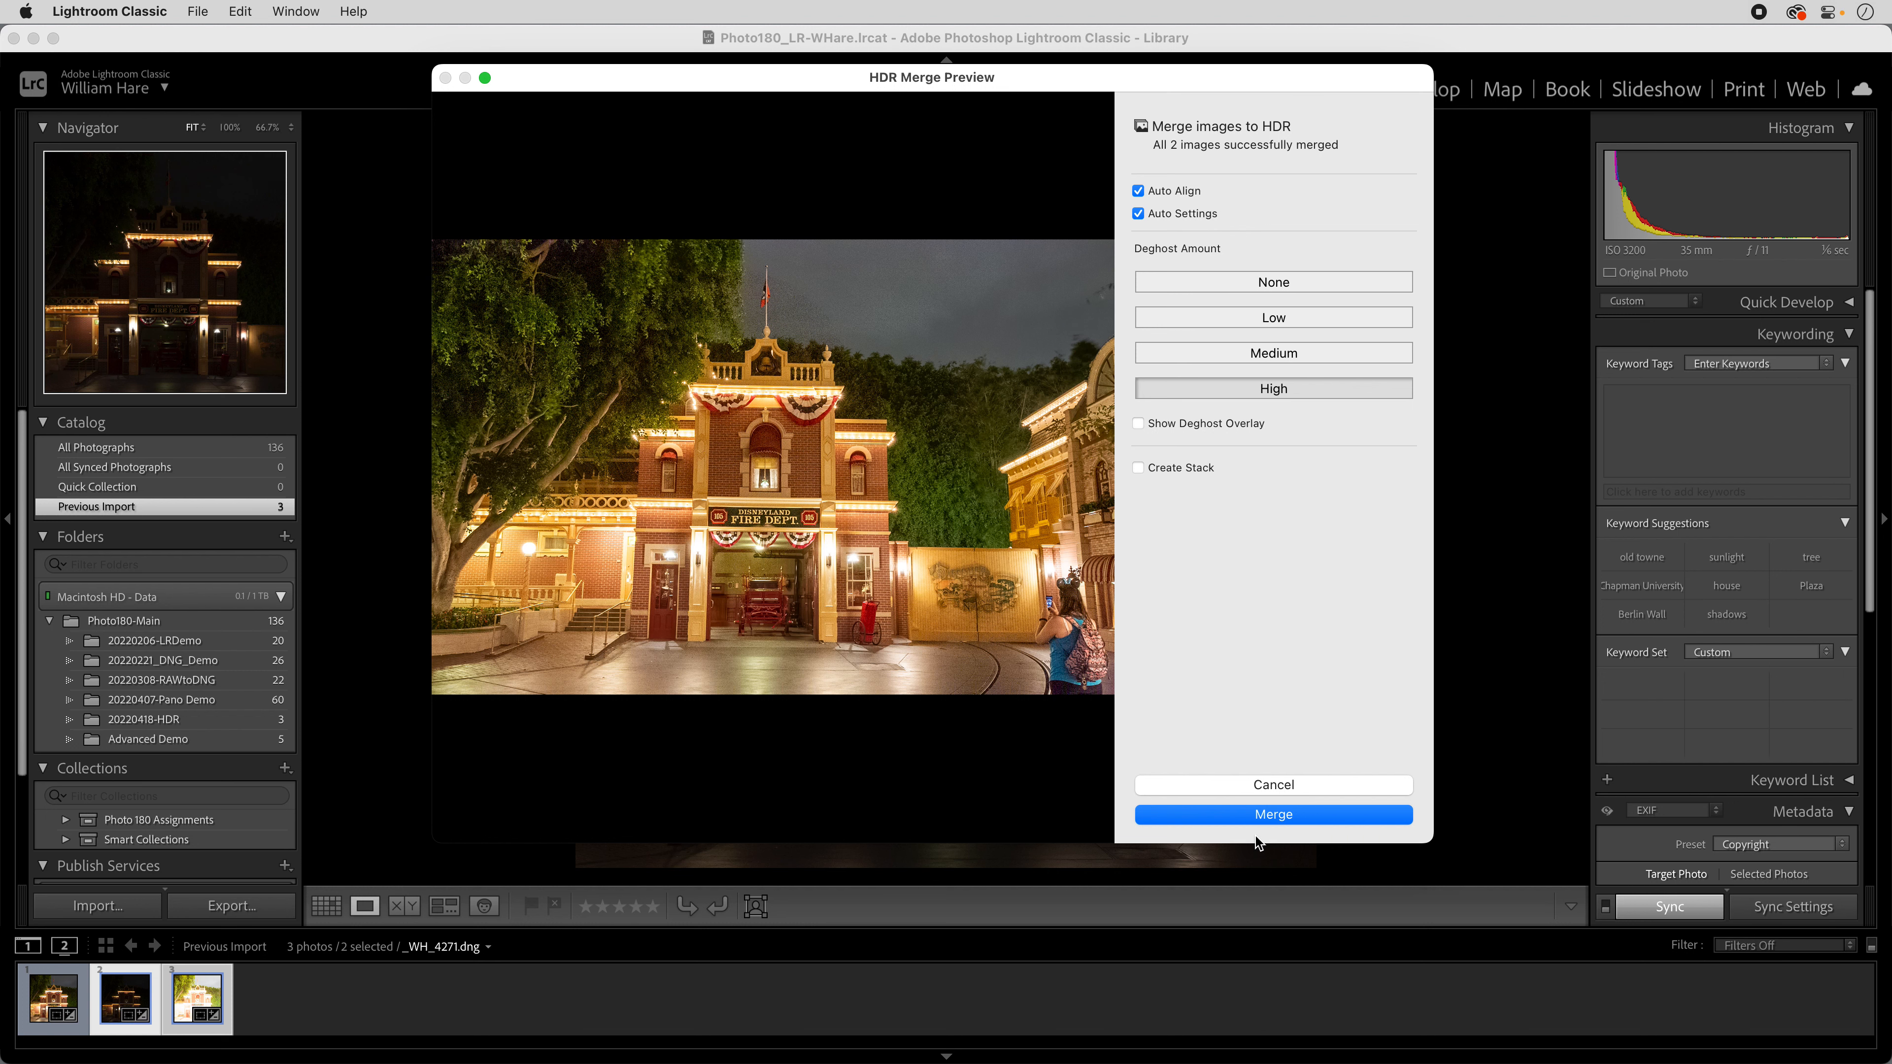
{"action": "left_click", "coordinate": [1258, 815]}
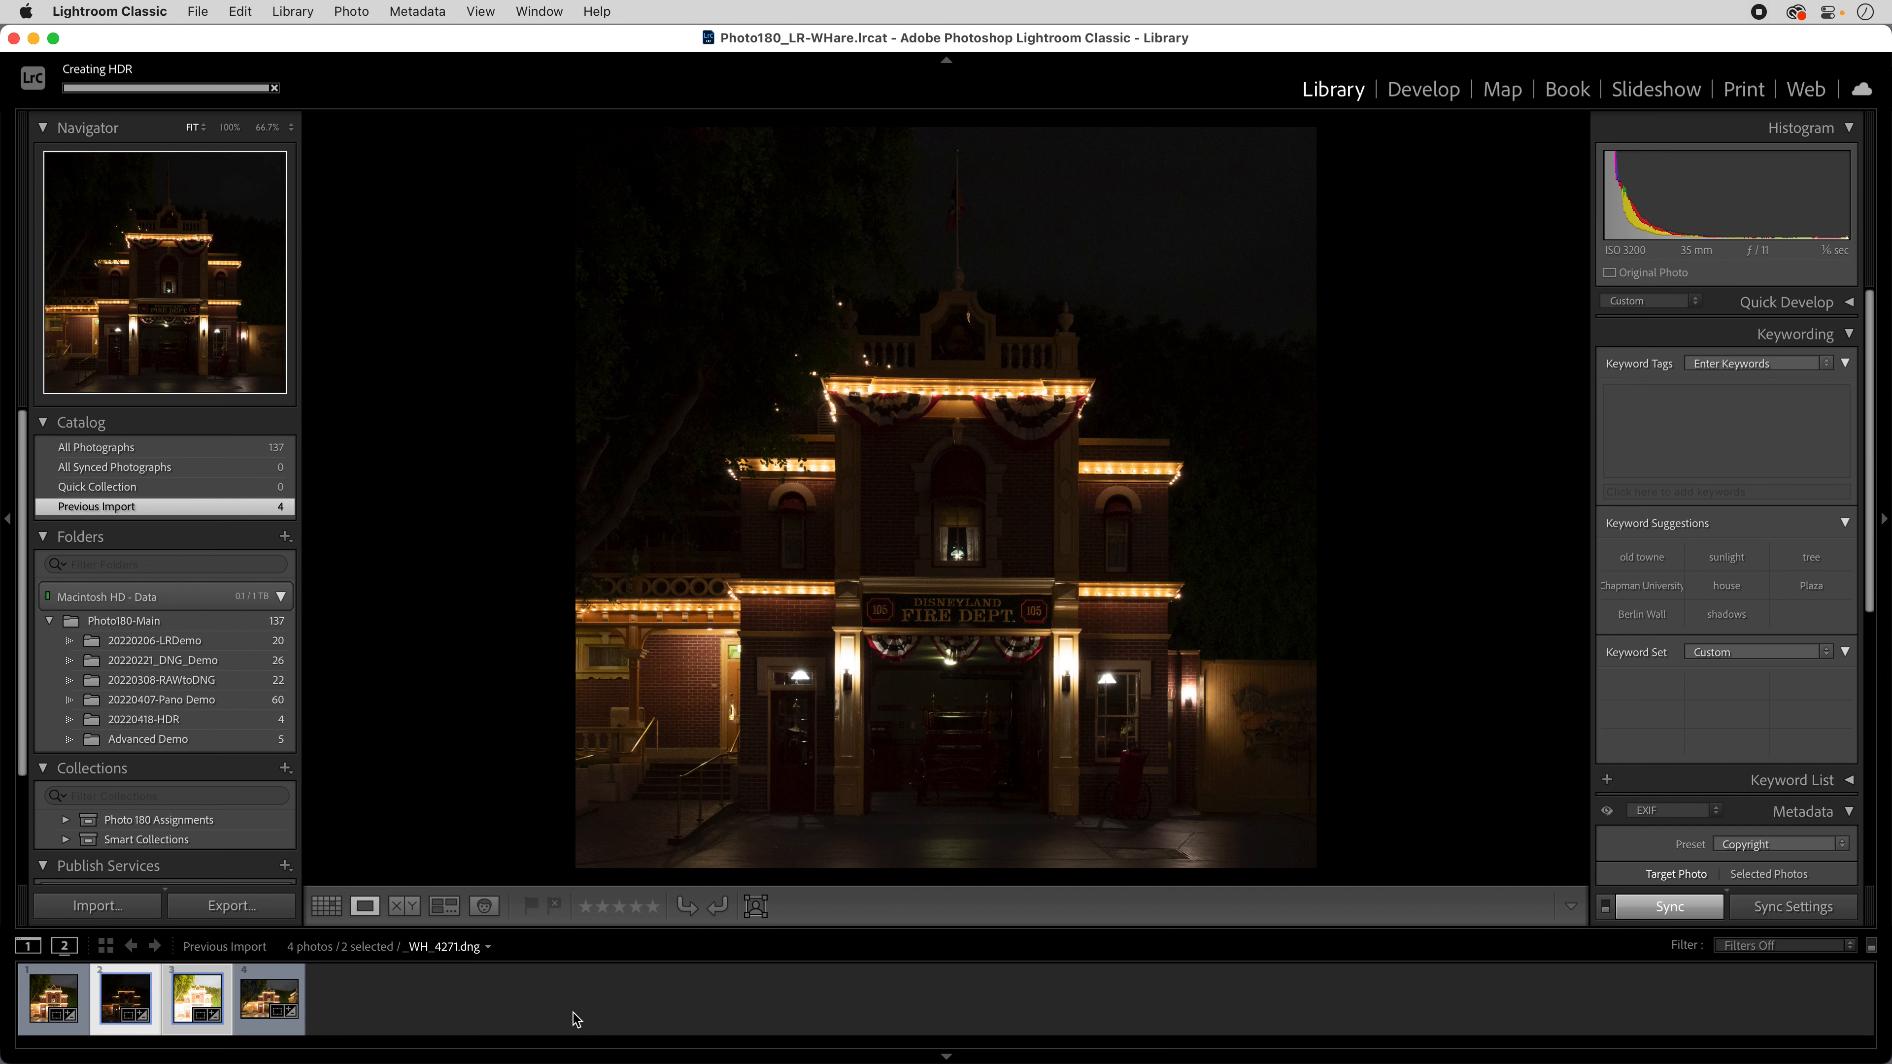
- Open the merged HDR photo in the Develop module and inspect the tree and sky for noise at 100%
{"action": "left_click", "coordinate": [267, 1003]}
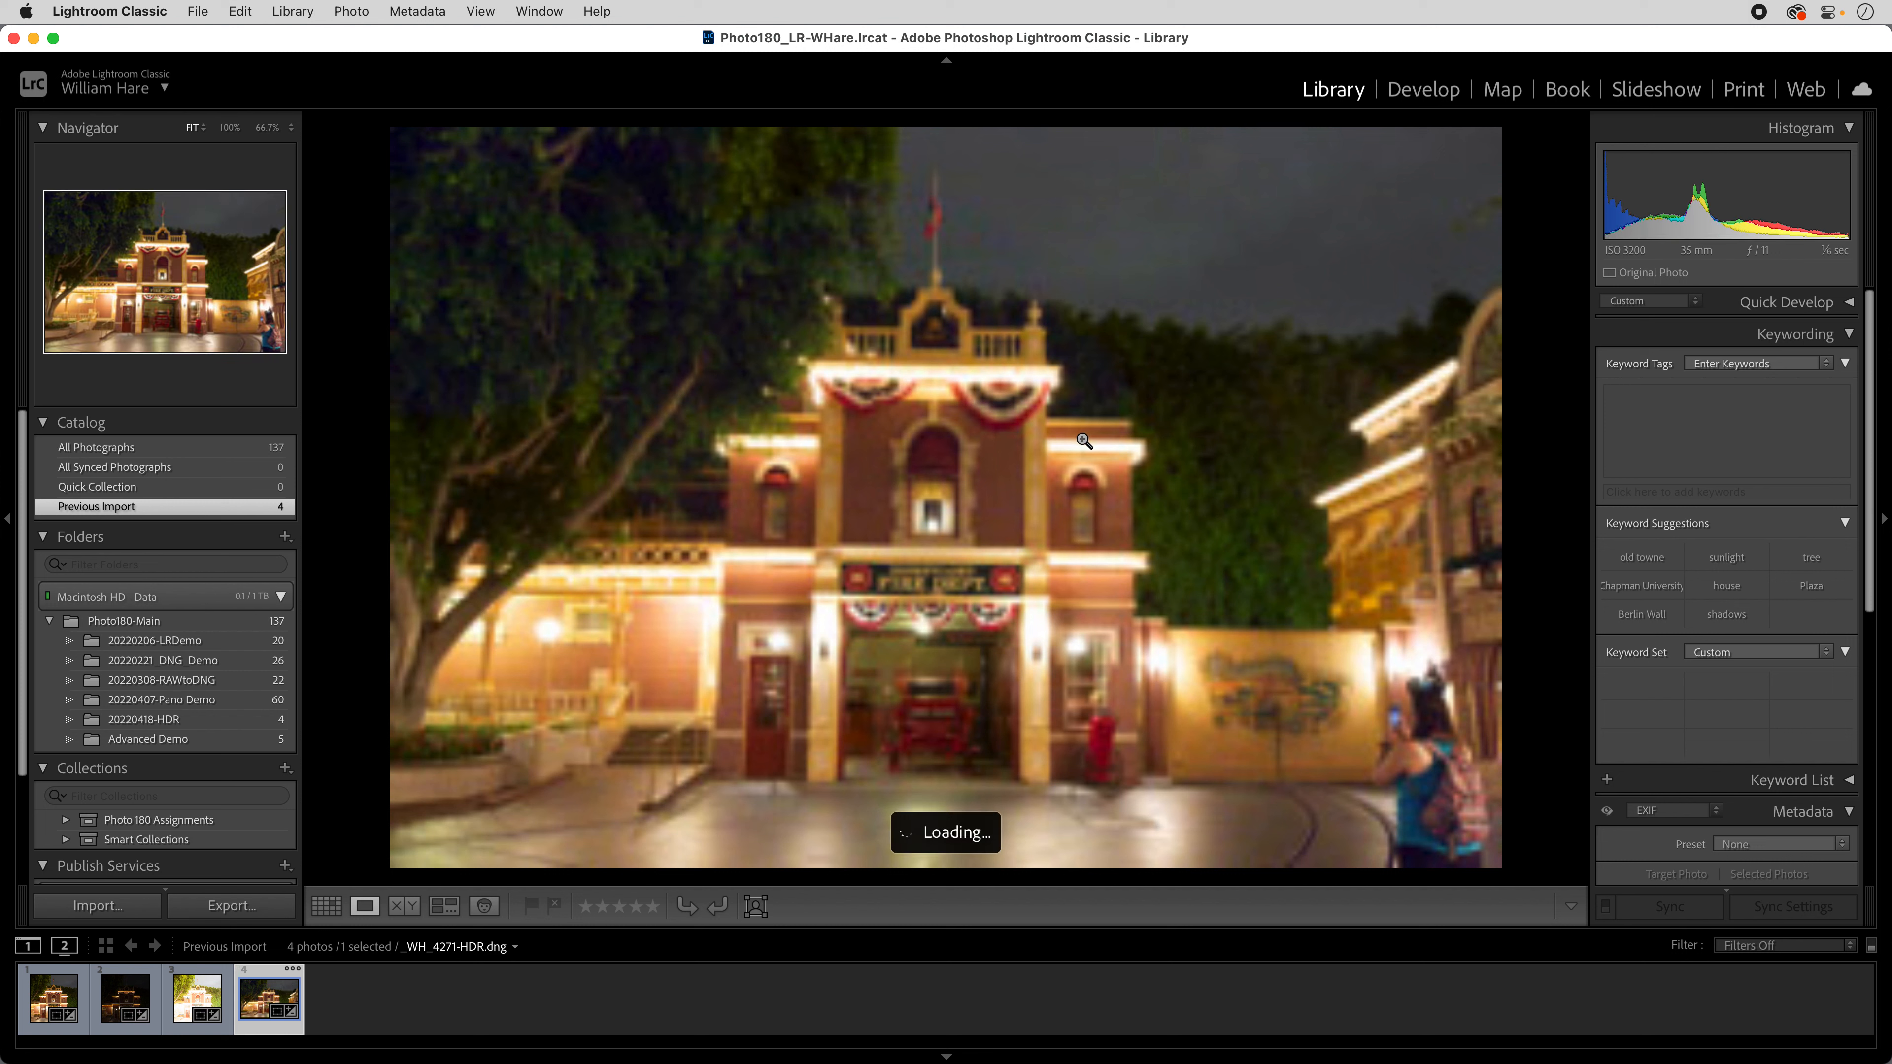
{"action": "left_click", "coordinate": [1436, 90]}
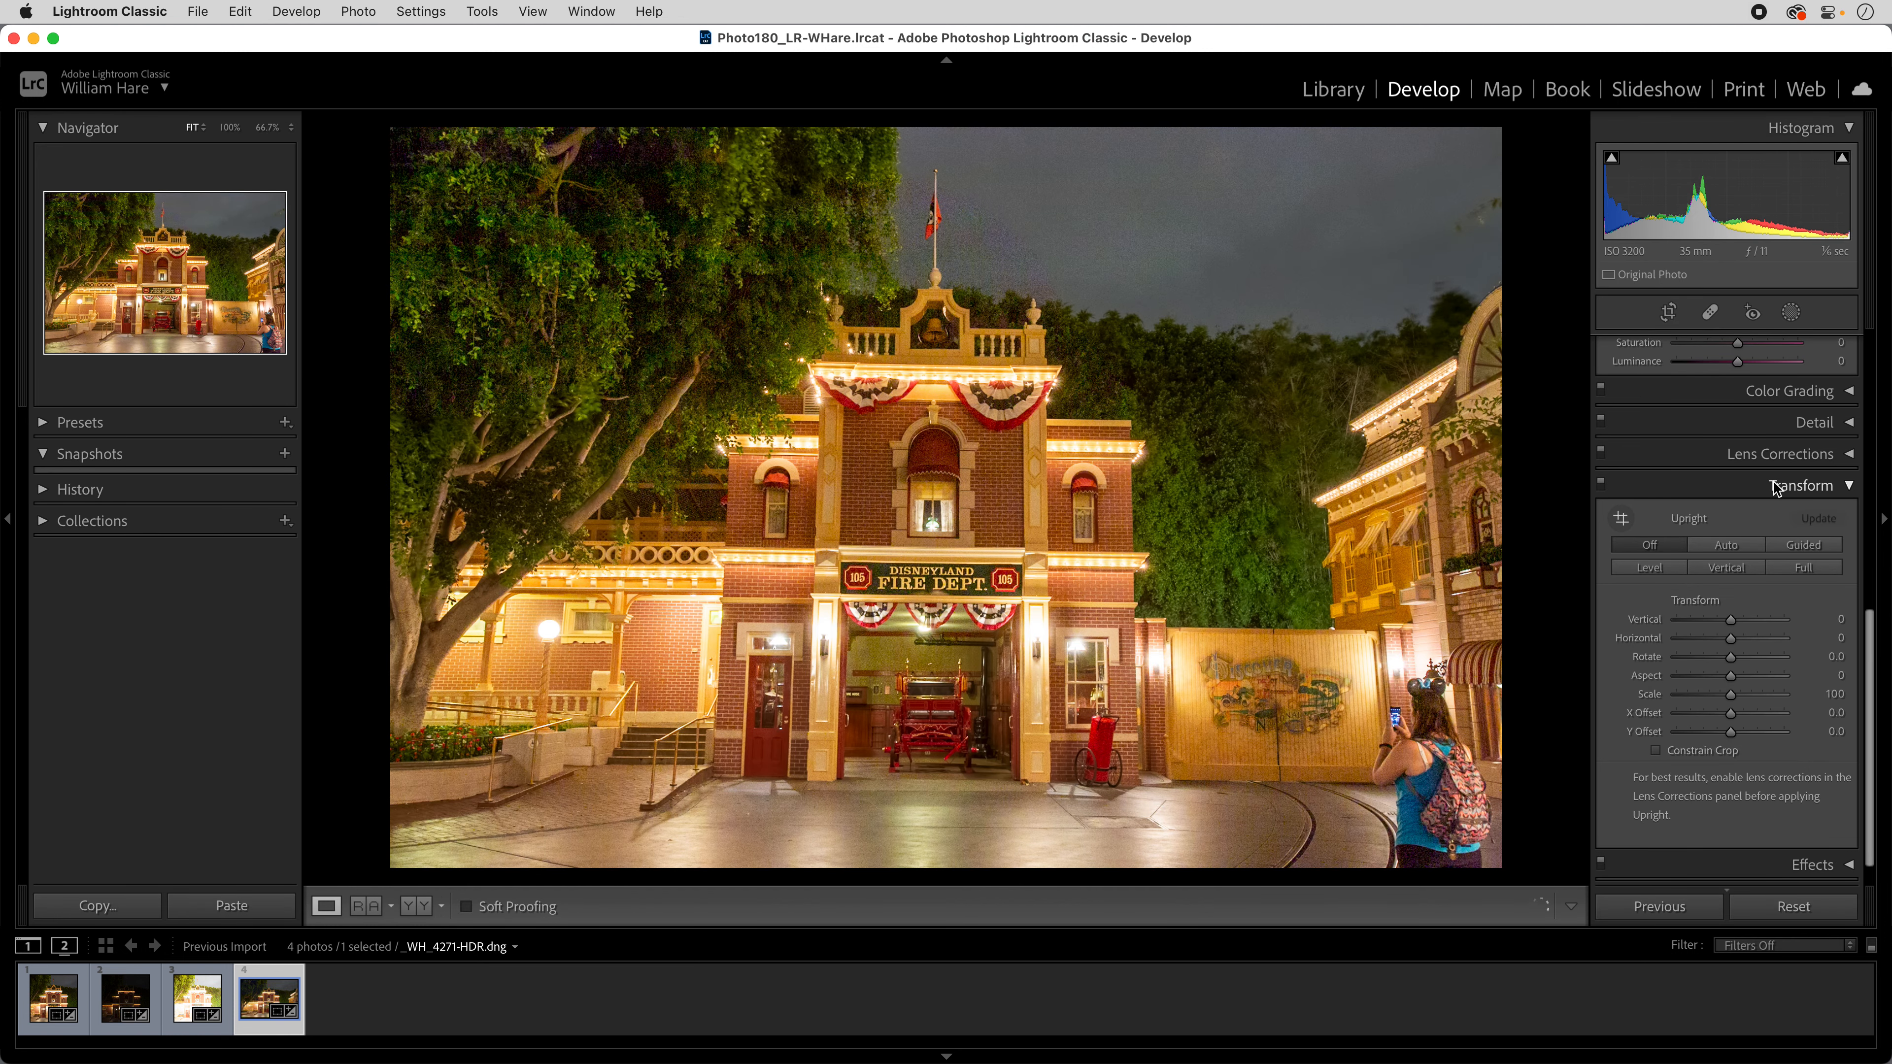
{"action": "scroll", "coordinate": [1726, 615], "scroll_direction": "up", "scroll_amount": 10}
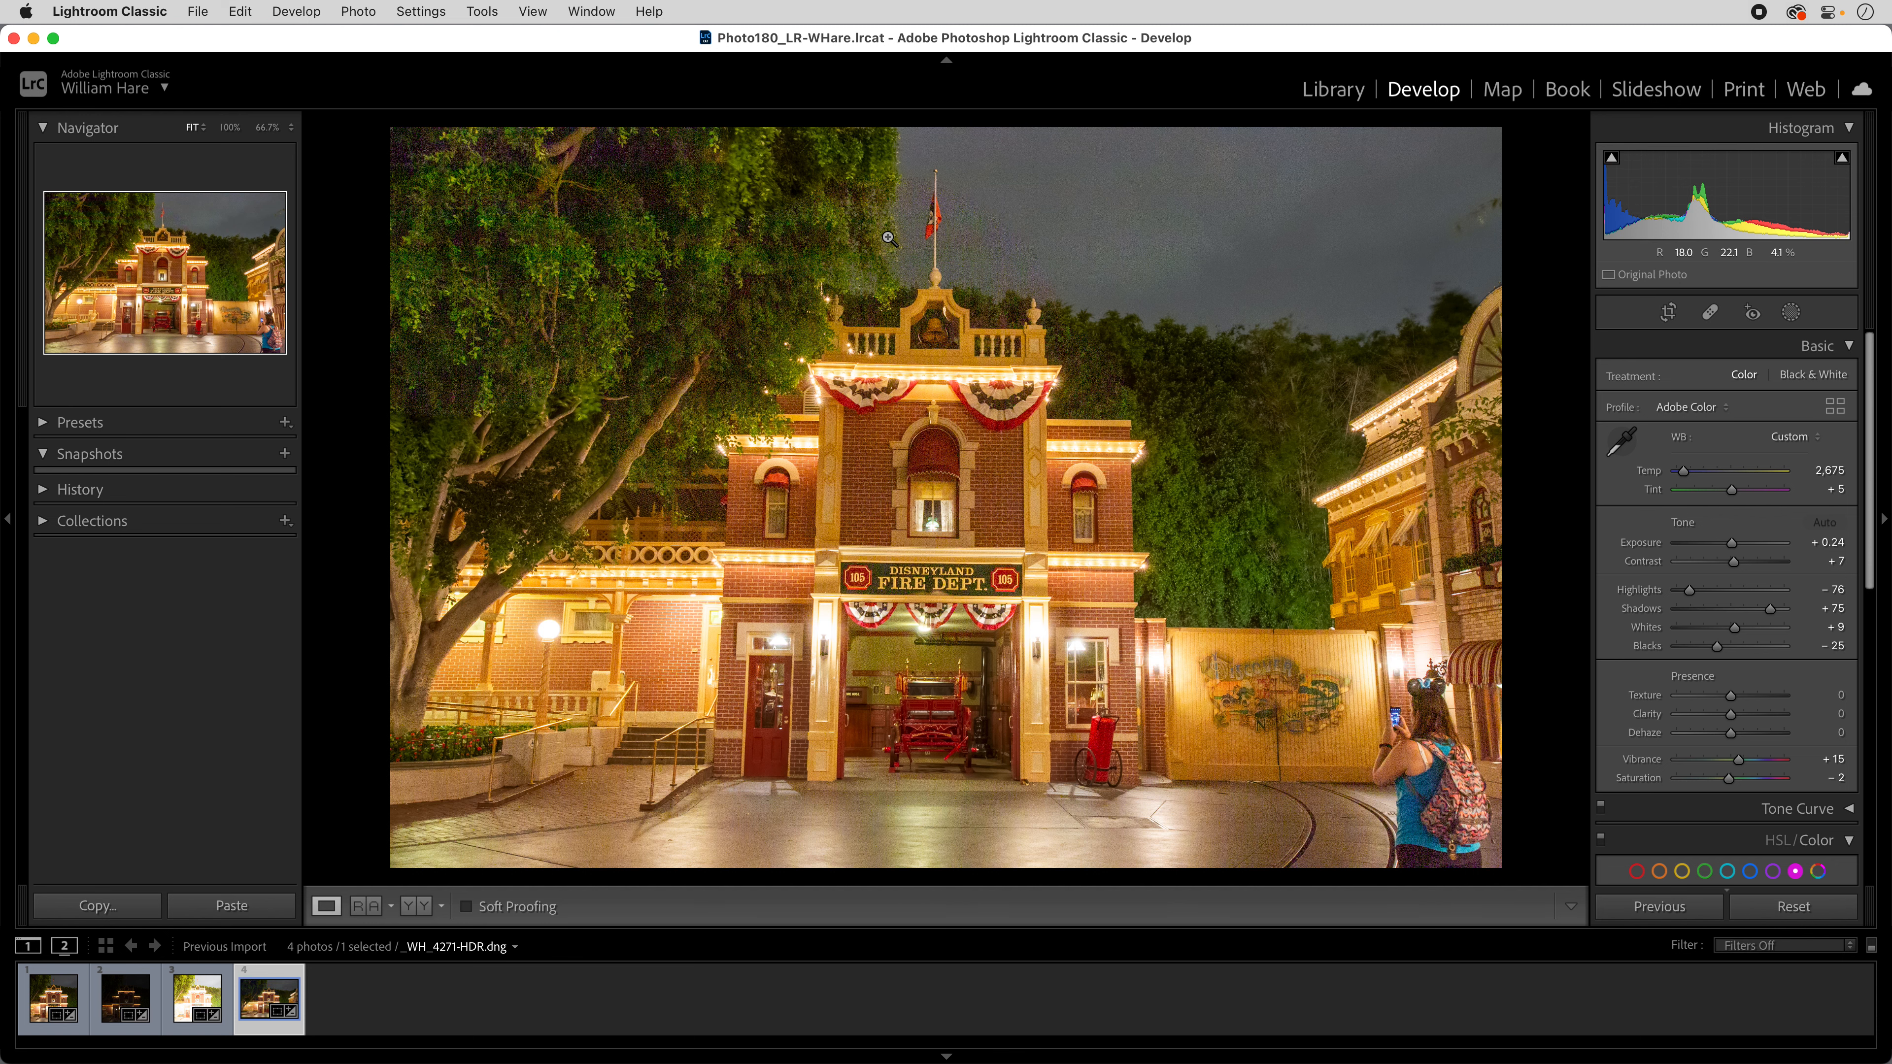
{"action": "left_click", "coordinate": [757, 211]}
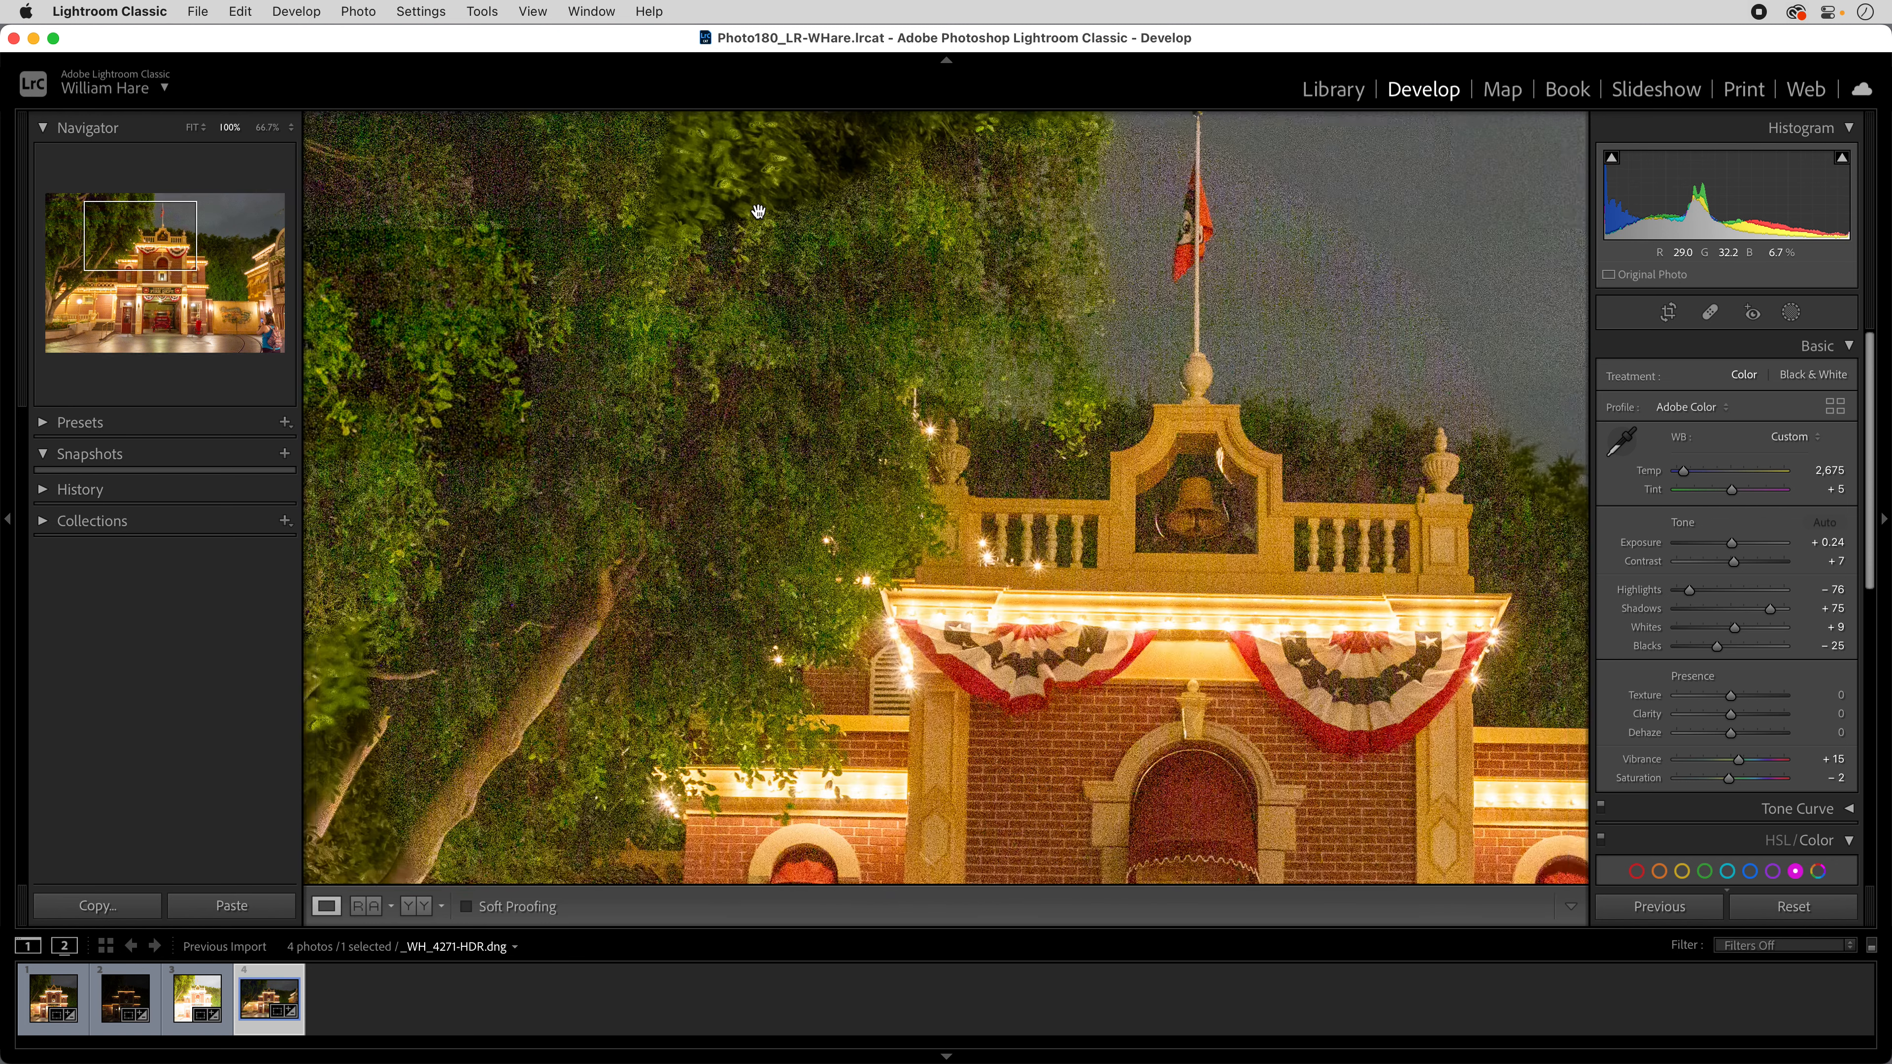
{"action": "left_click_drag", "start_coordinate": [696, 246], "coordinate": [1002, 465]}
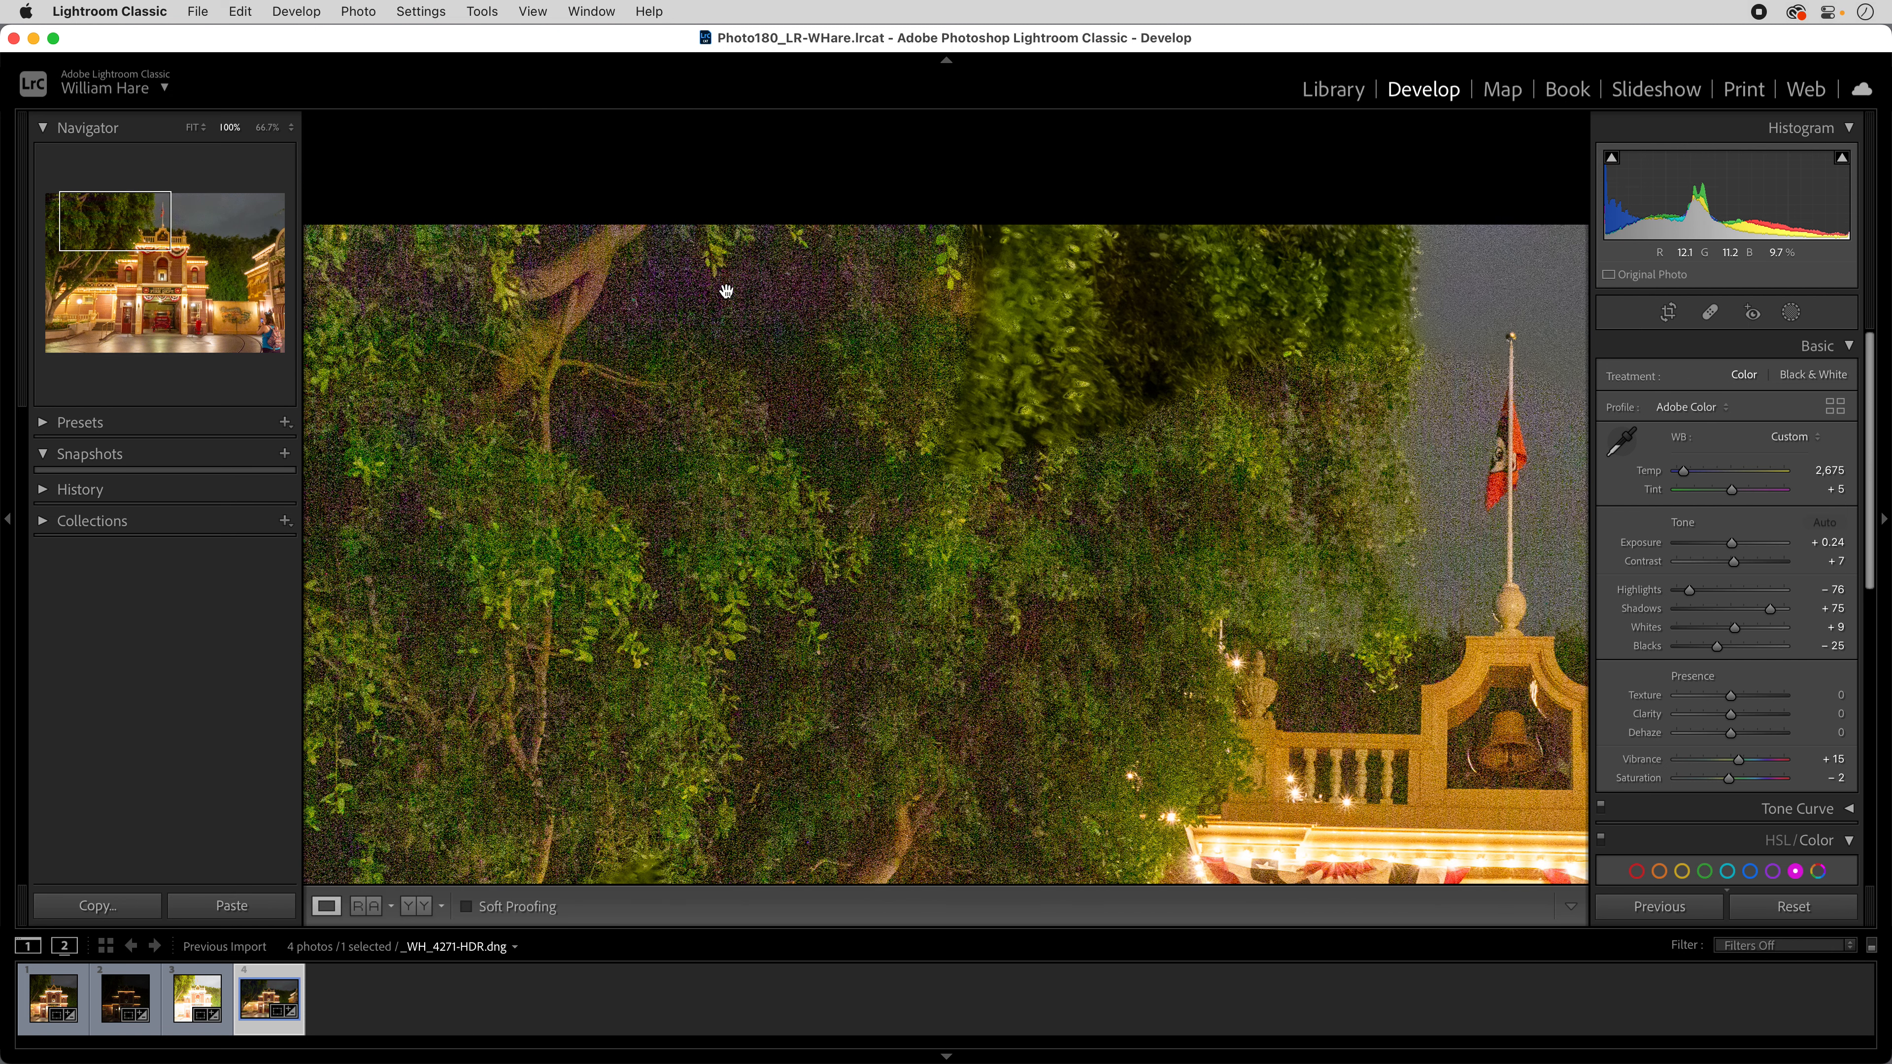
{"action": "left_click", "coordinate": [1151, 445]}
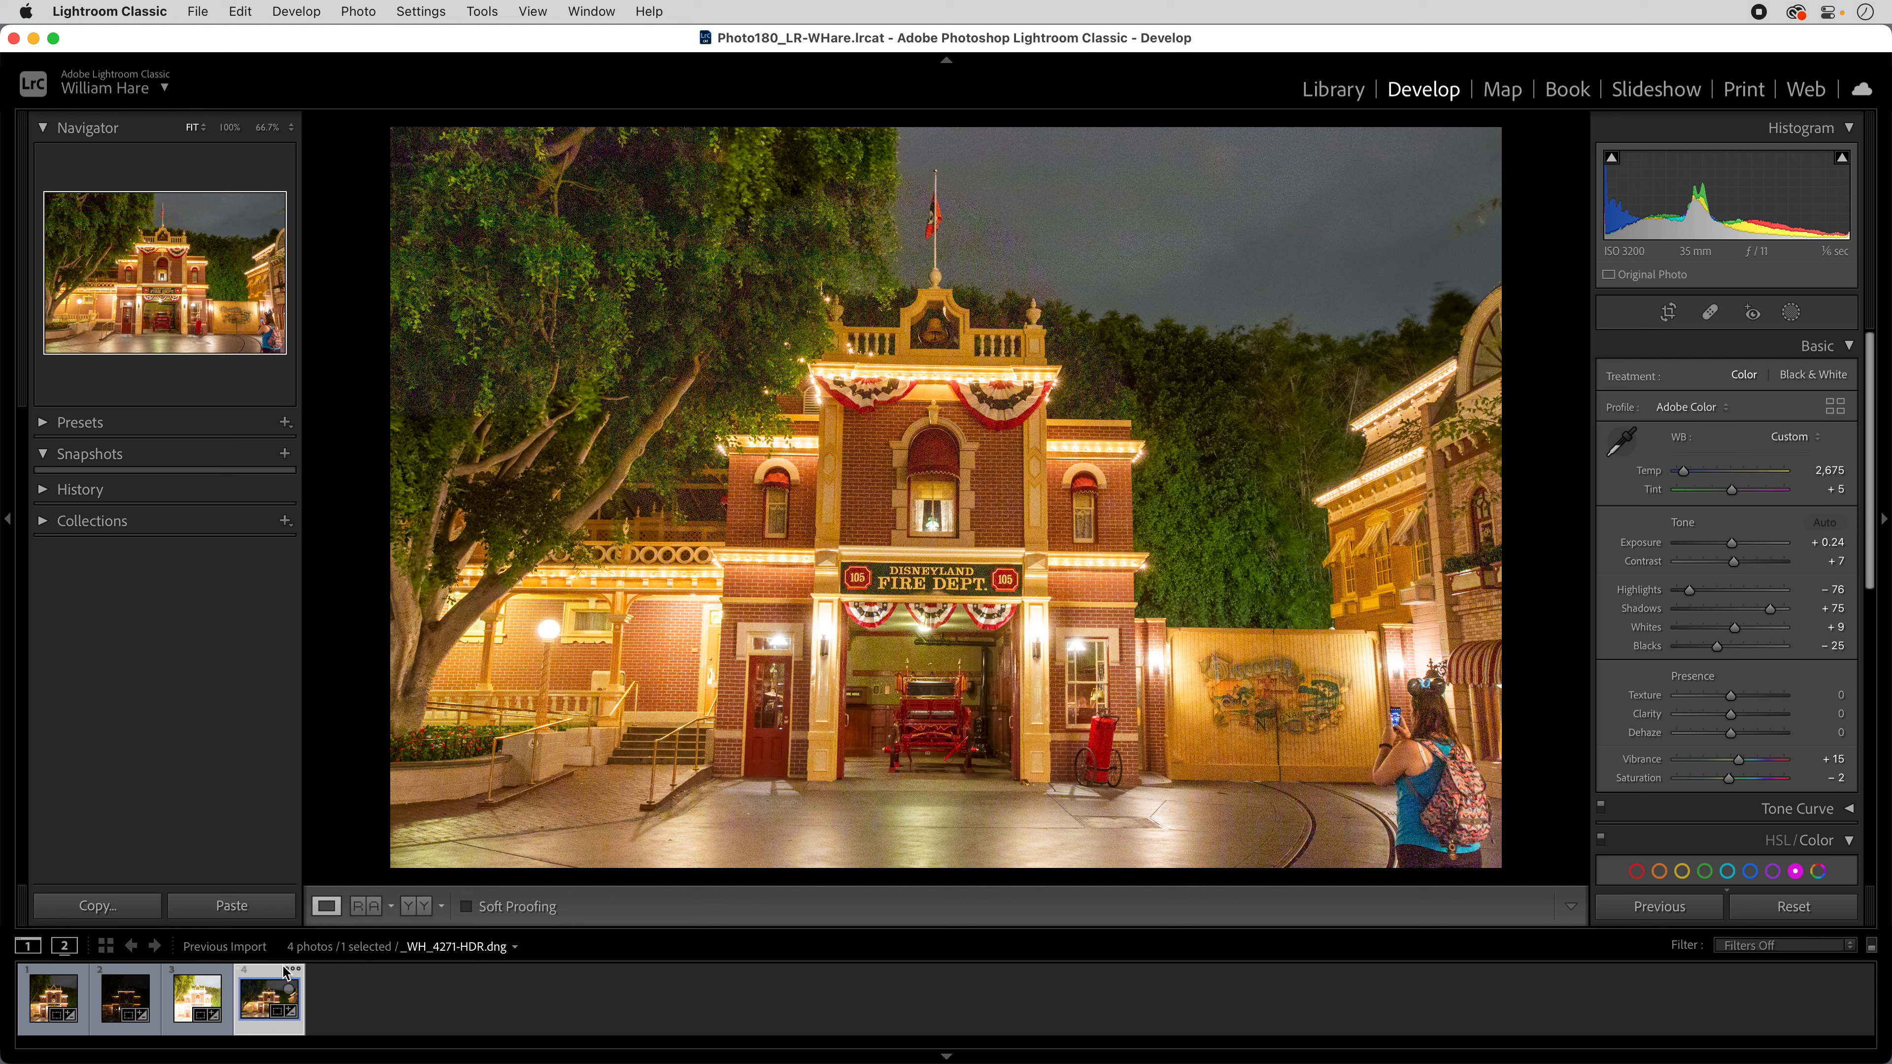
- Merge all three original exposures into a new HDR photo with the deghost amount set to None
{"action": "left_click", "coordinate": [176, 999]}
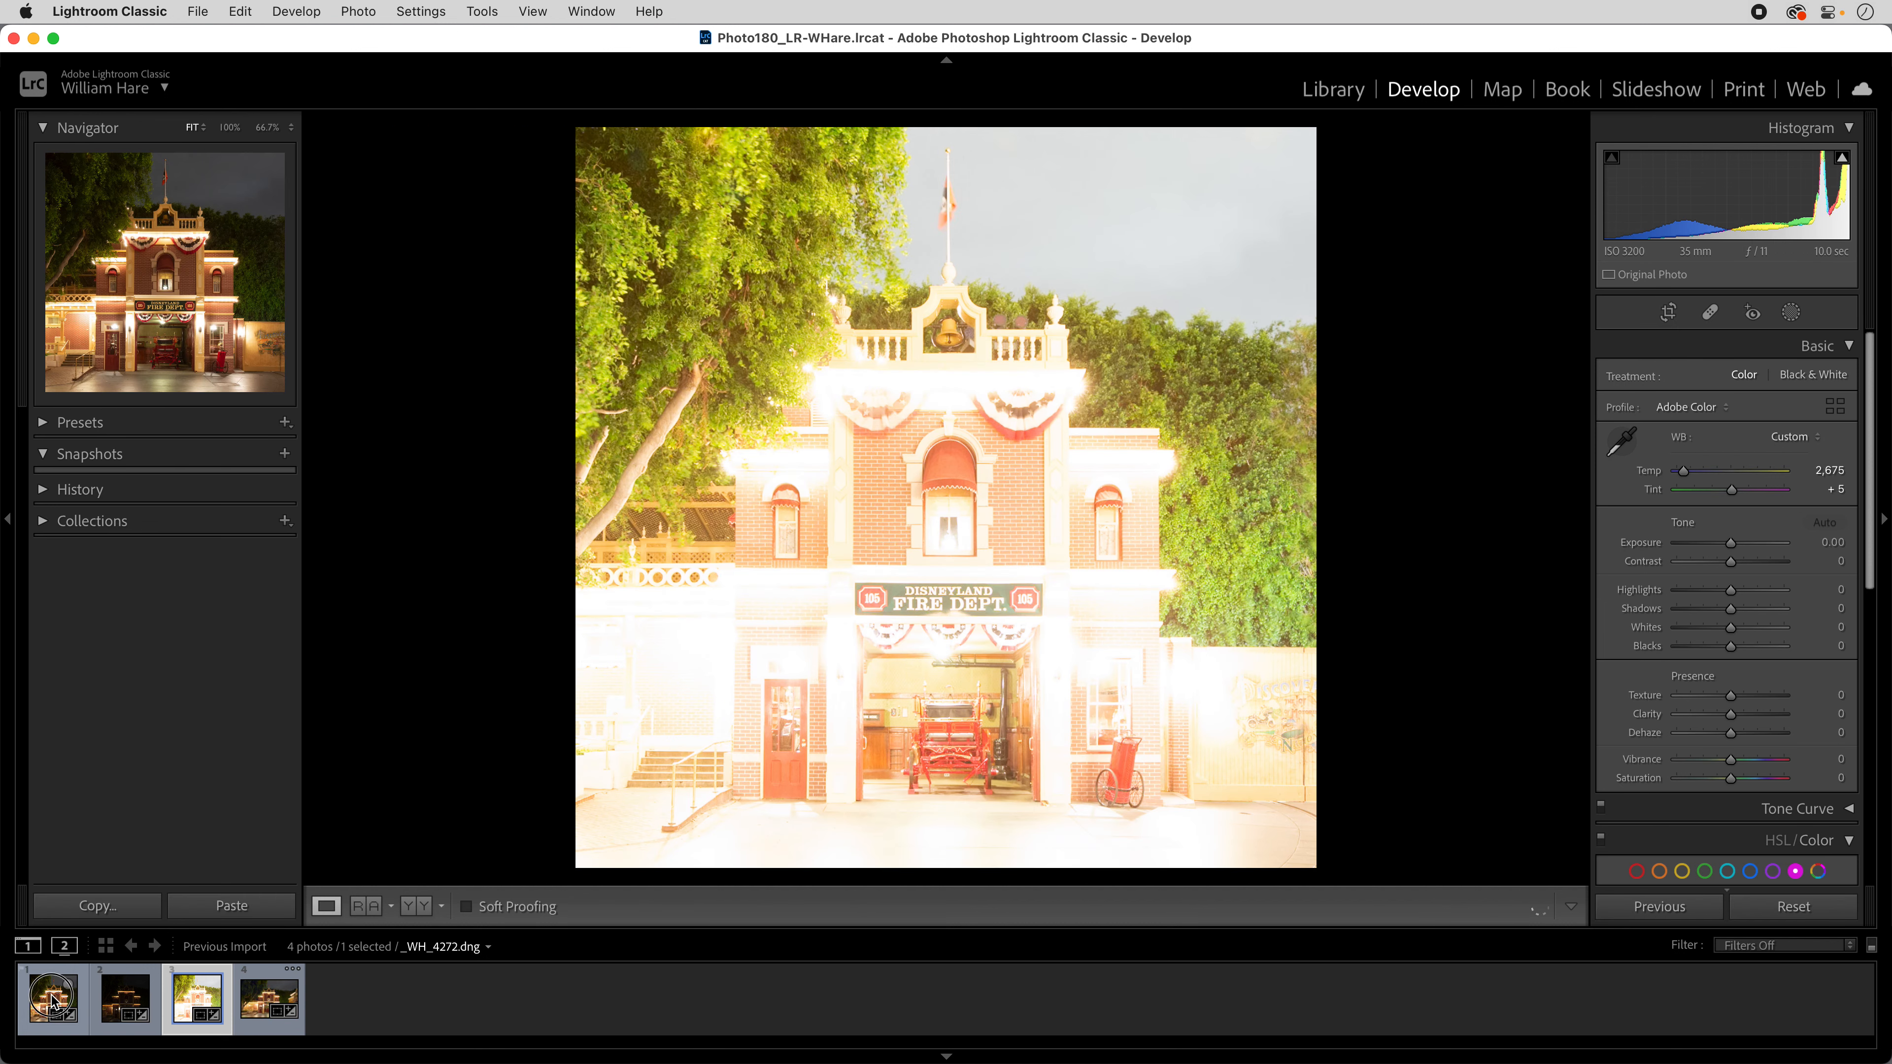
{"action": "left_click", "coordinate": [58, 1004], "text": "shift"}
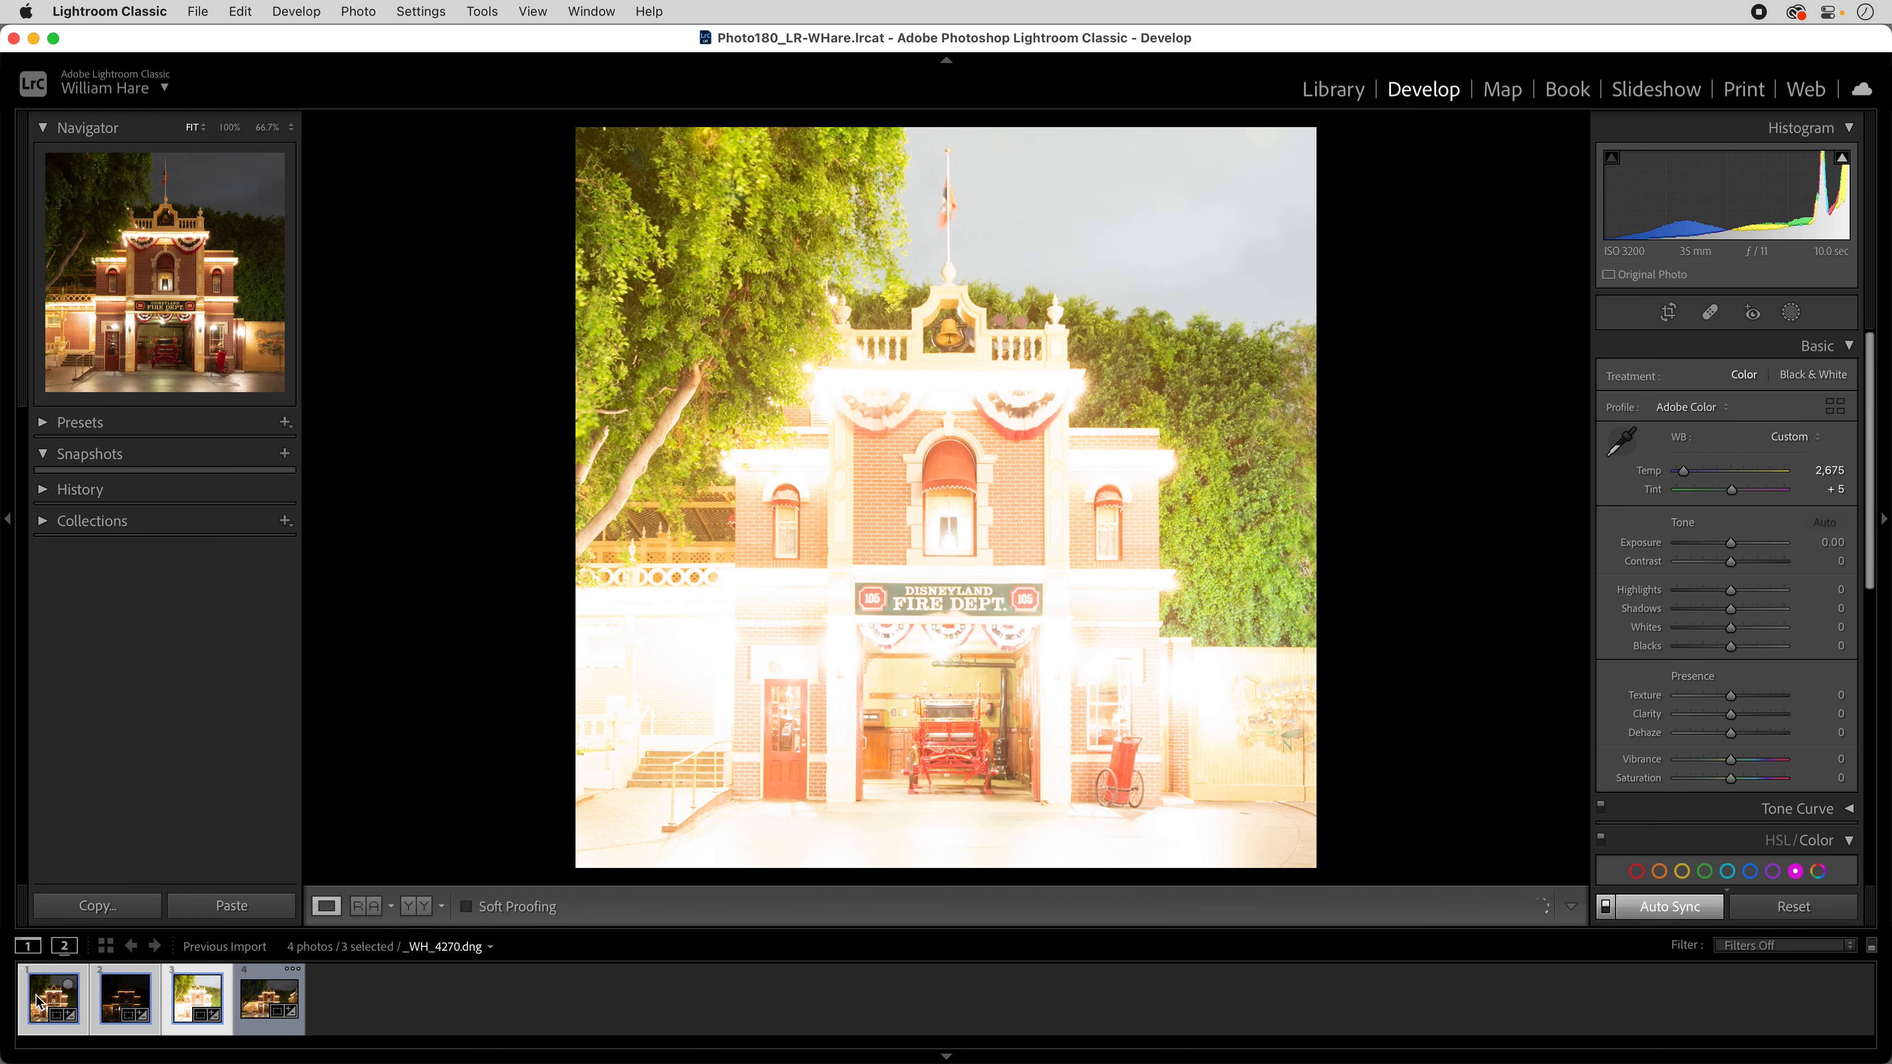
{"action": "right_click", "coordinate": [185, 999]}
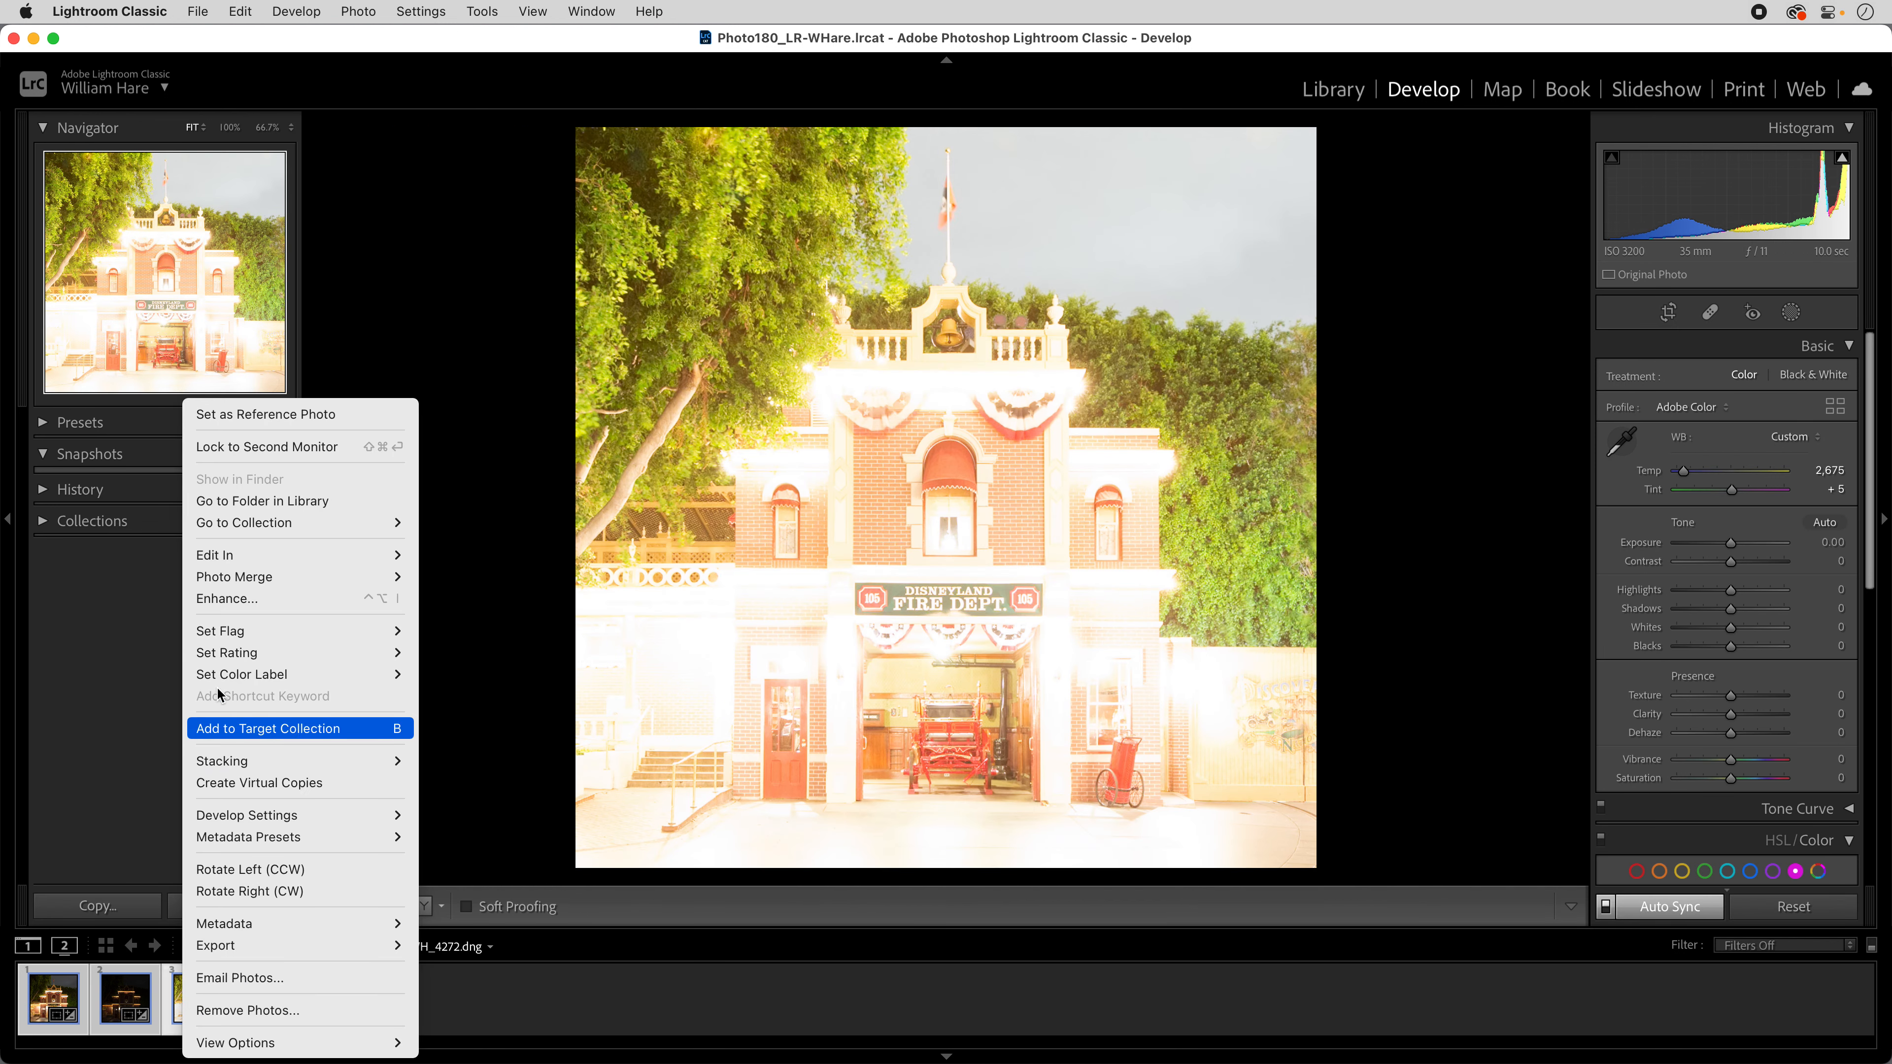
{"action": "mouse_move", "coordinate": [216, 580]}
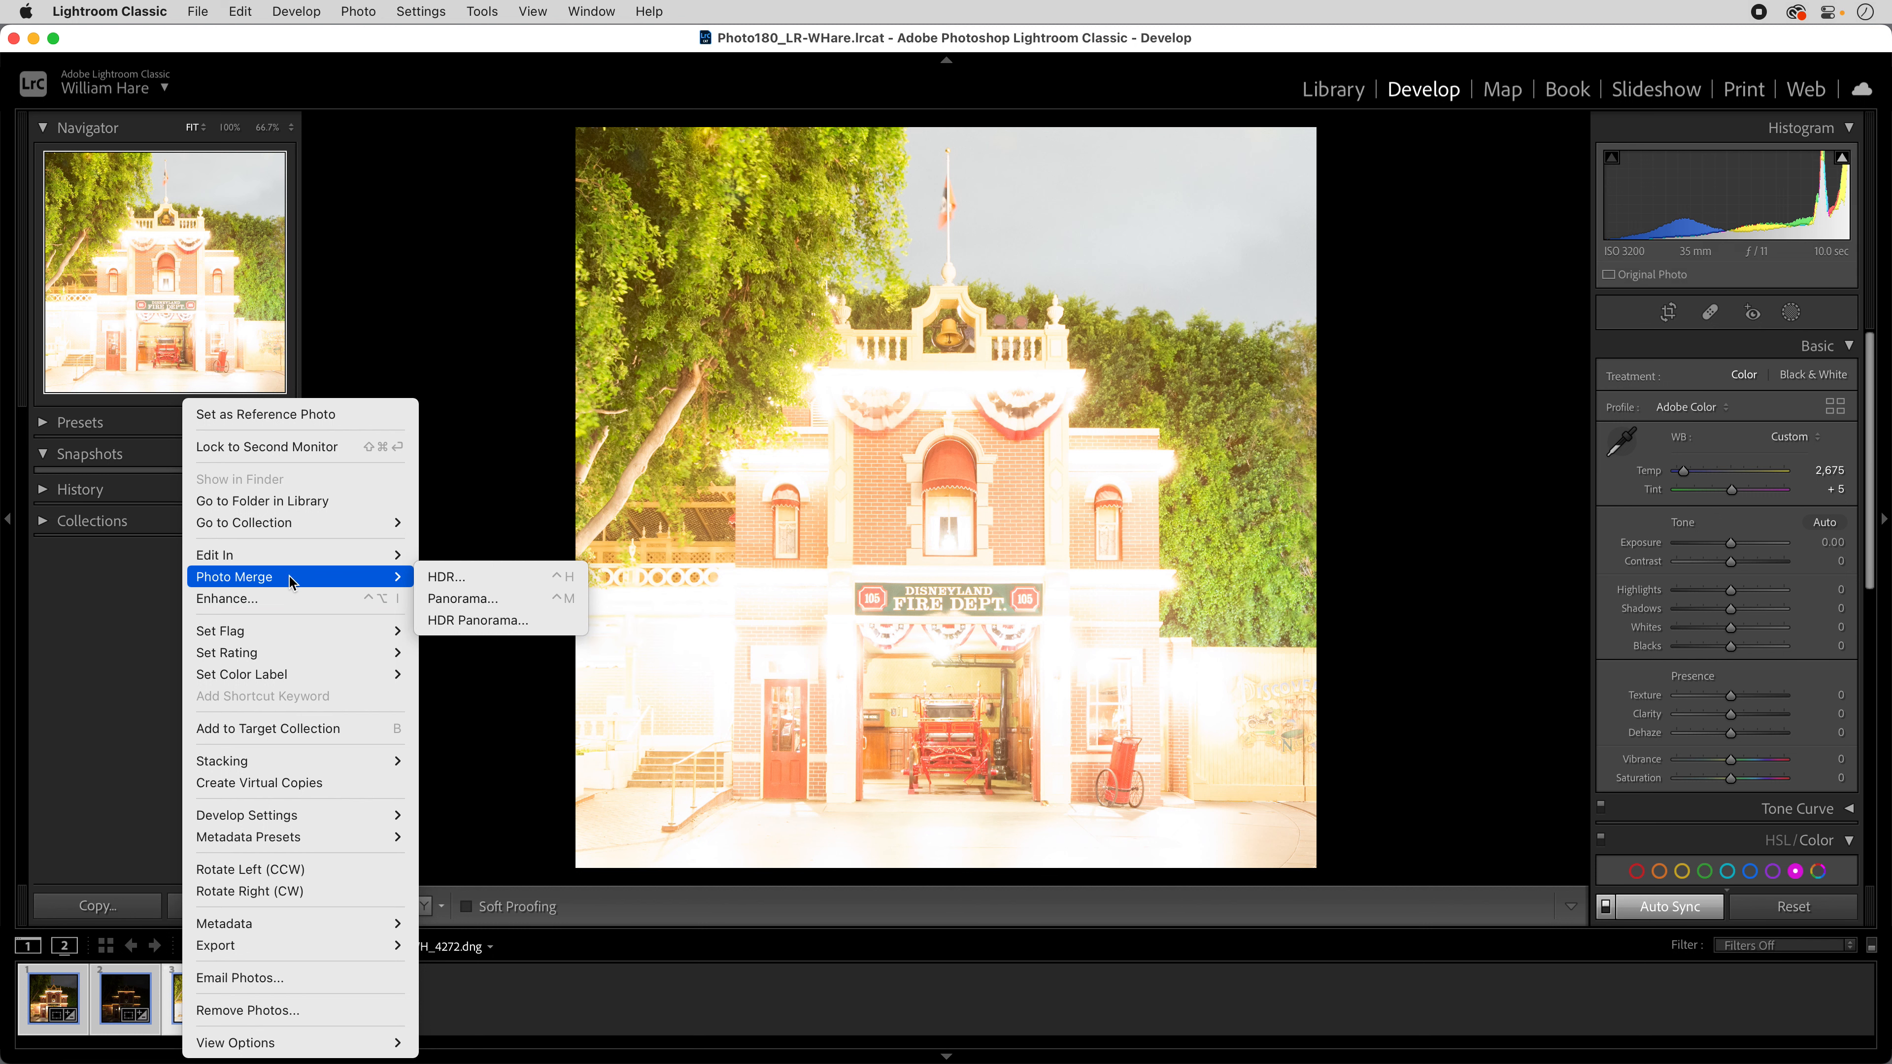
{"action": "left_click", "coordinate": [435, 579], "text": "shift"}
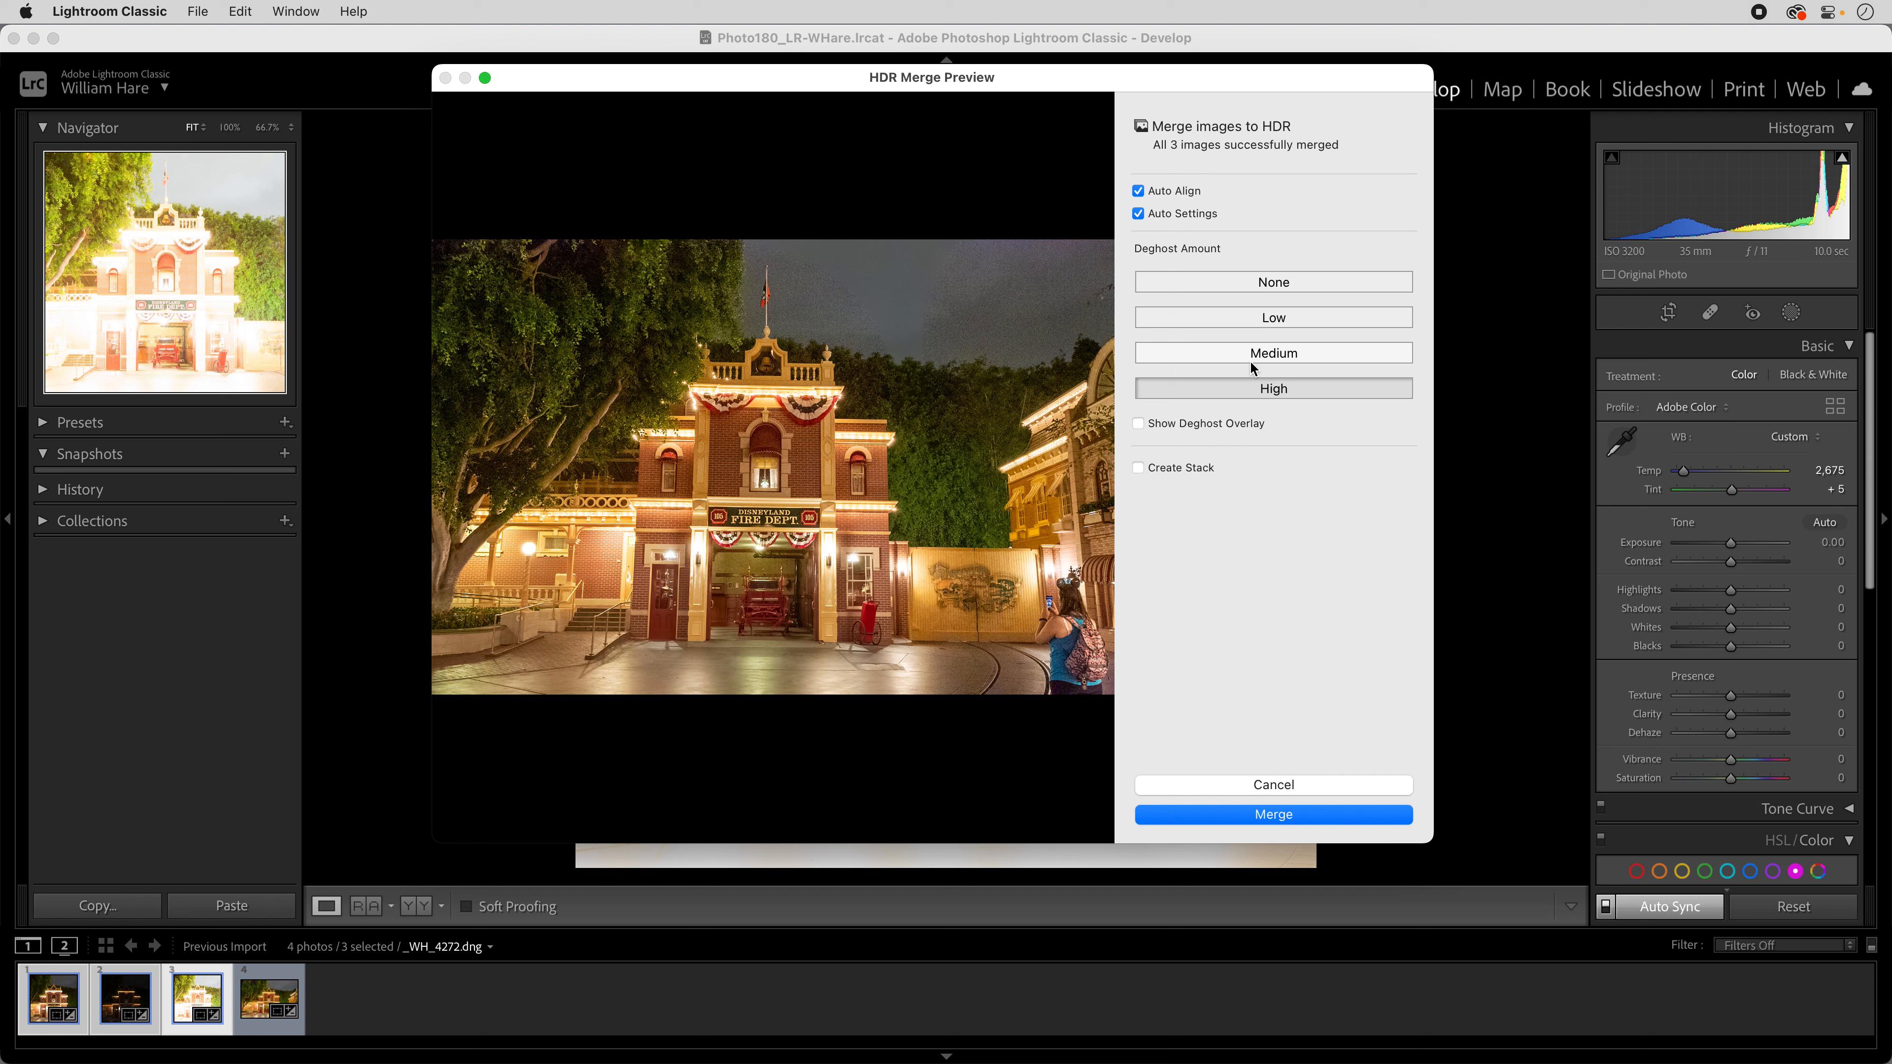
{"action": "left_click", "coordinate": [1265, 284]}
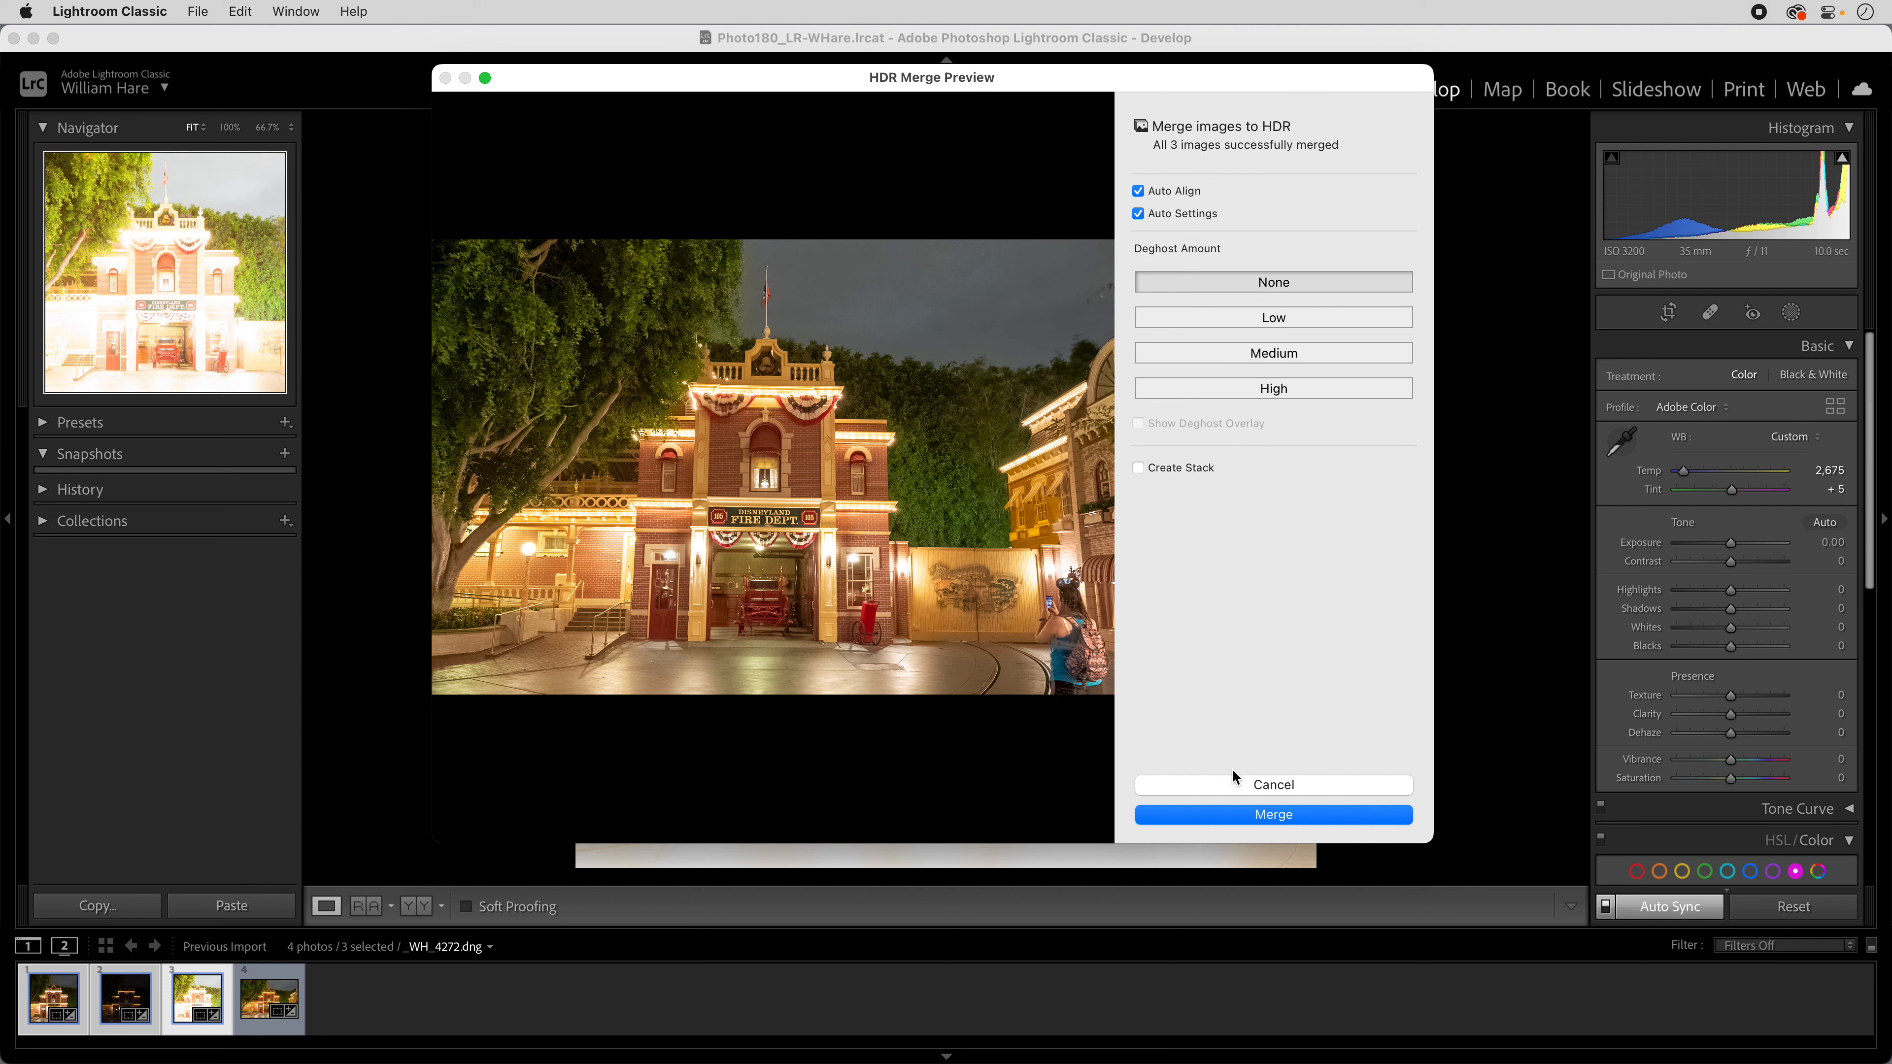
{"action": "left_click", "coordinate": [1259, 820]}
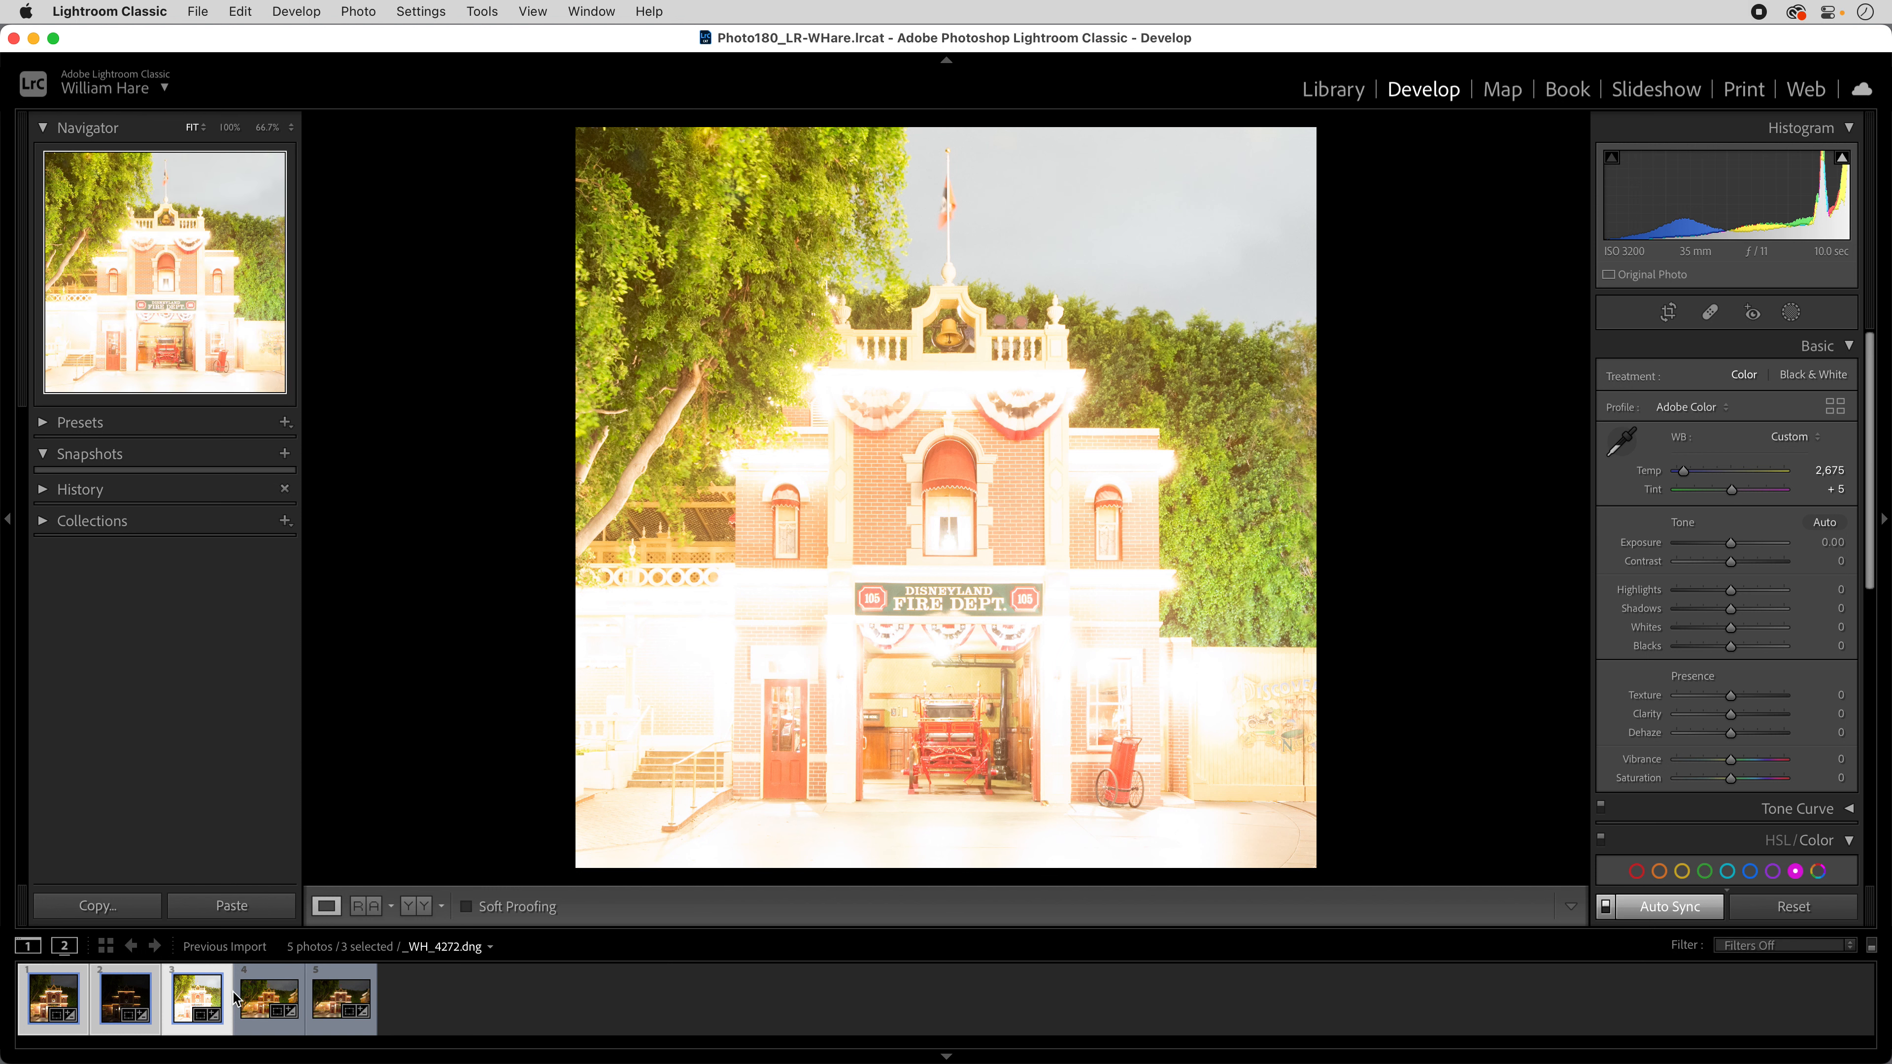
- Compare the two-exposure HDR _WH_4271-HDR.dng with the three-exposure HDR _WH_4272-HDR.dng, ending on the three-exposure version
{"action": "left_click", "coordinate": [276, 999]}
{"action": "left_click", "coordinate": [277, 1000]}
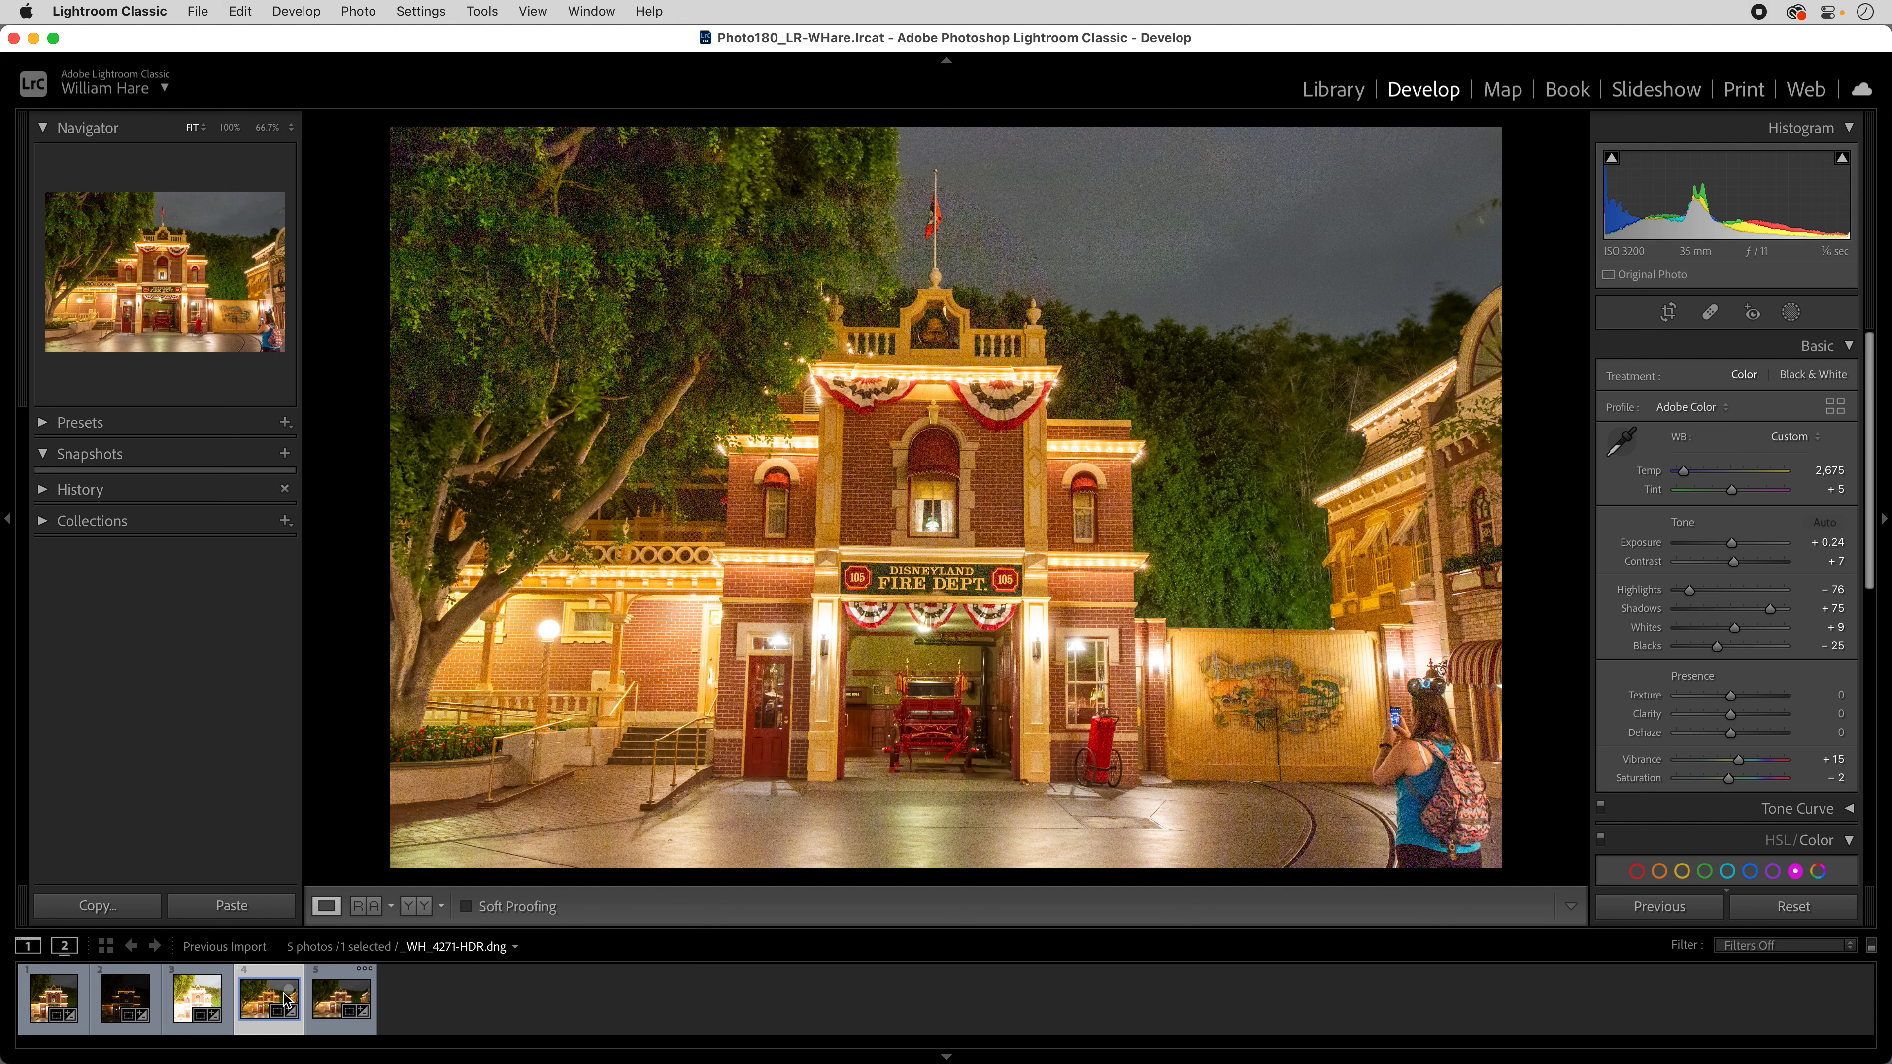
{"action": "key", "text": "Right"}
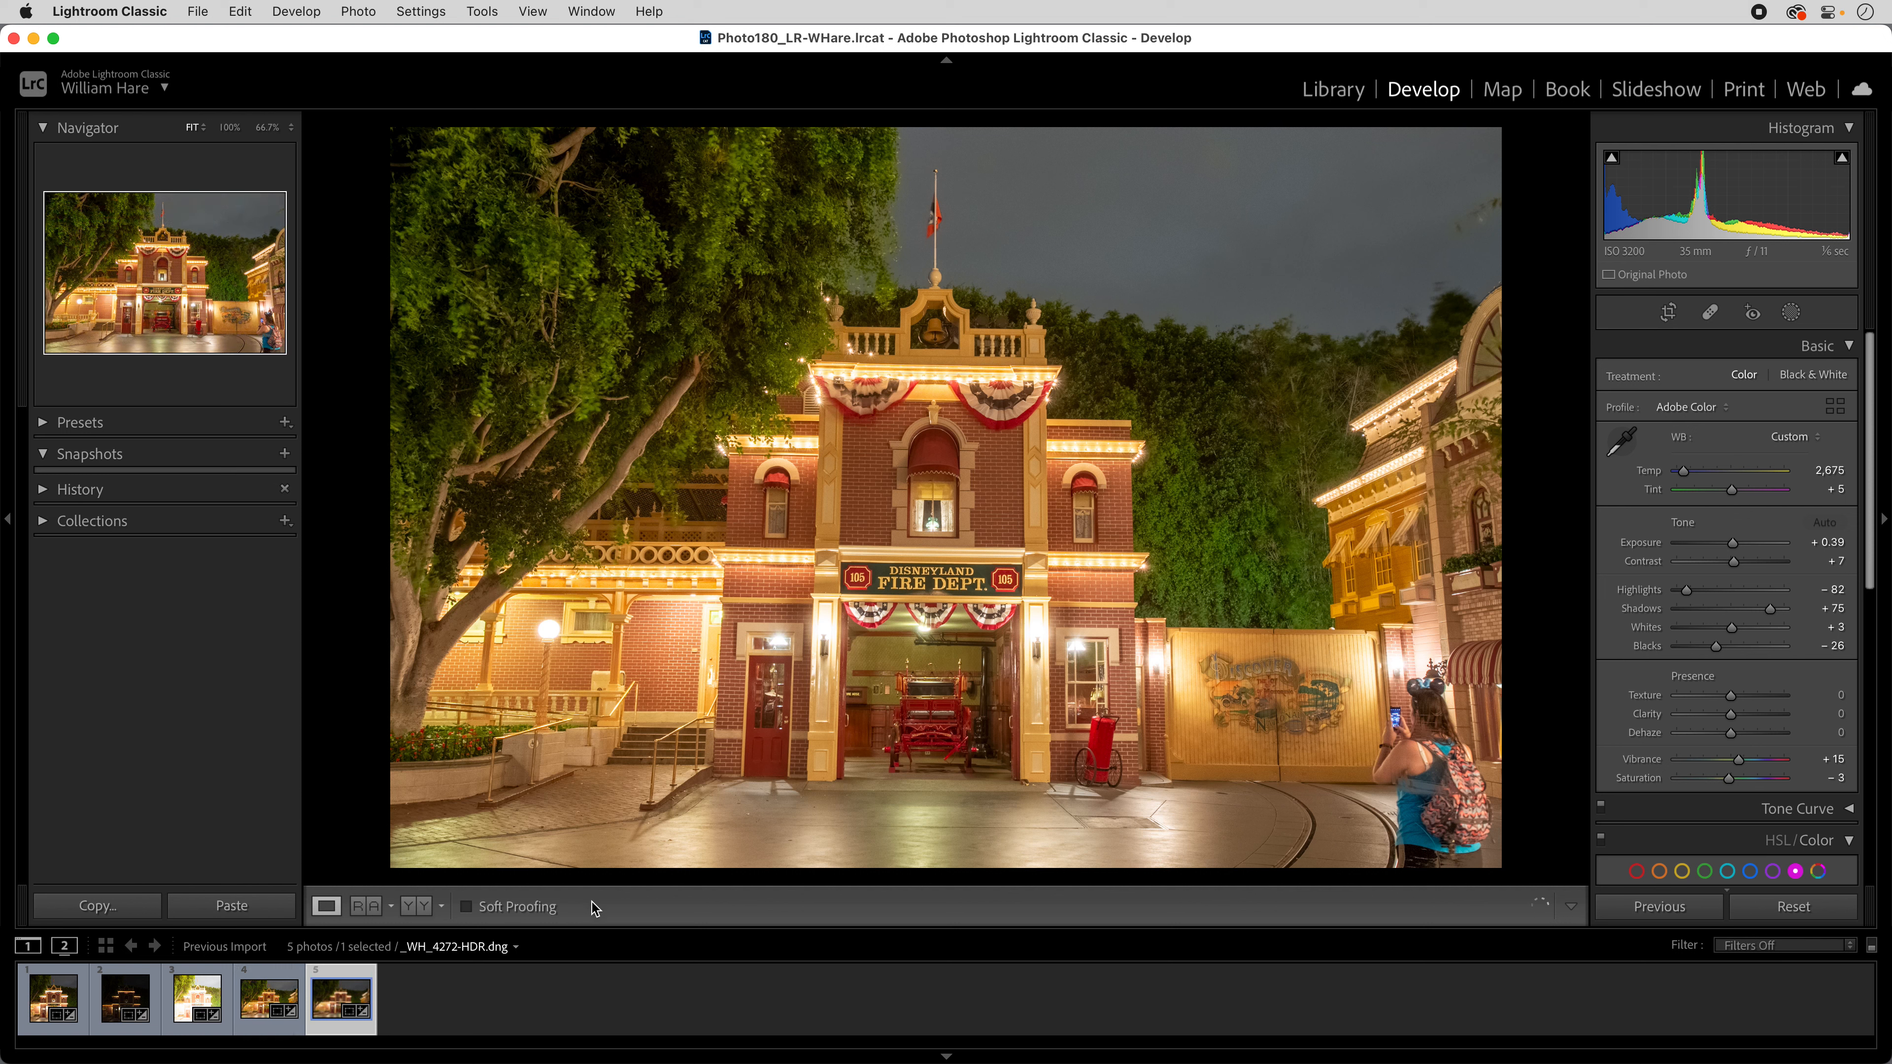
{"action": "left_click", "coordinate": [256, 998]}
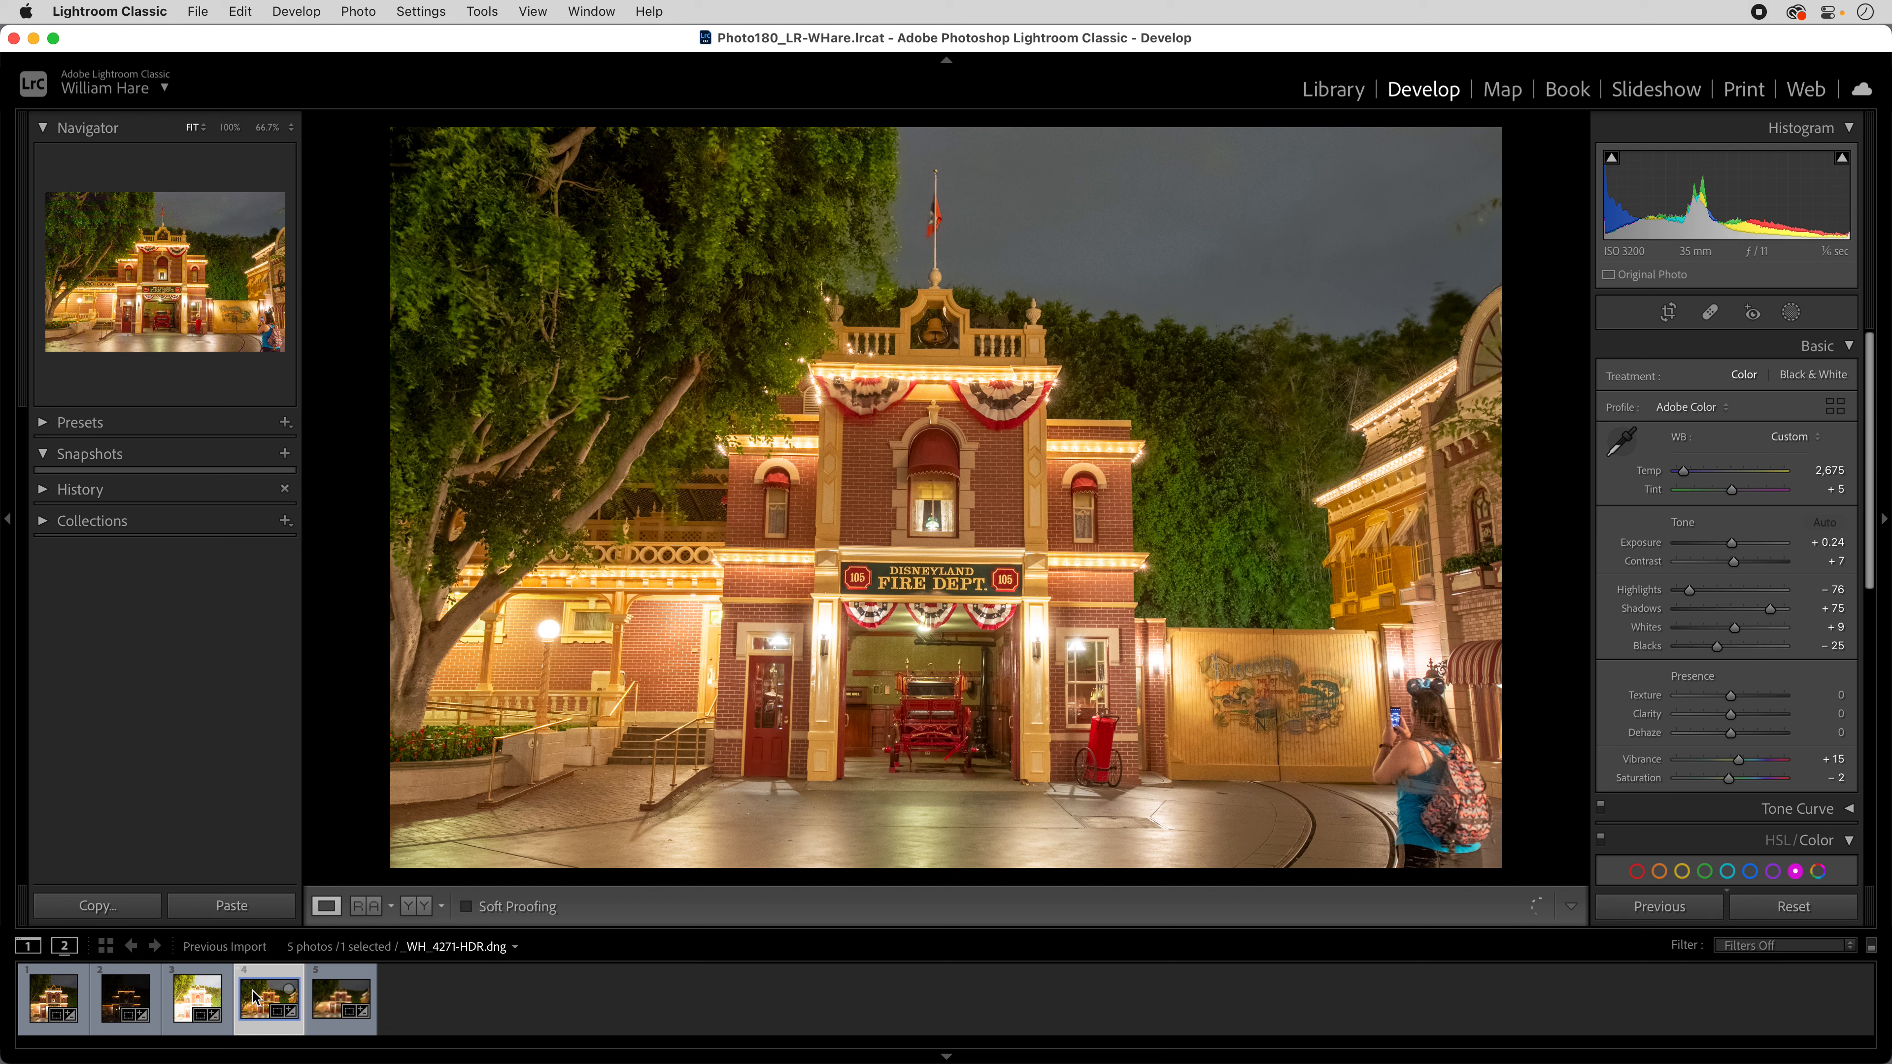
{"action": "key", "text": "Right"}
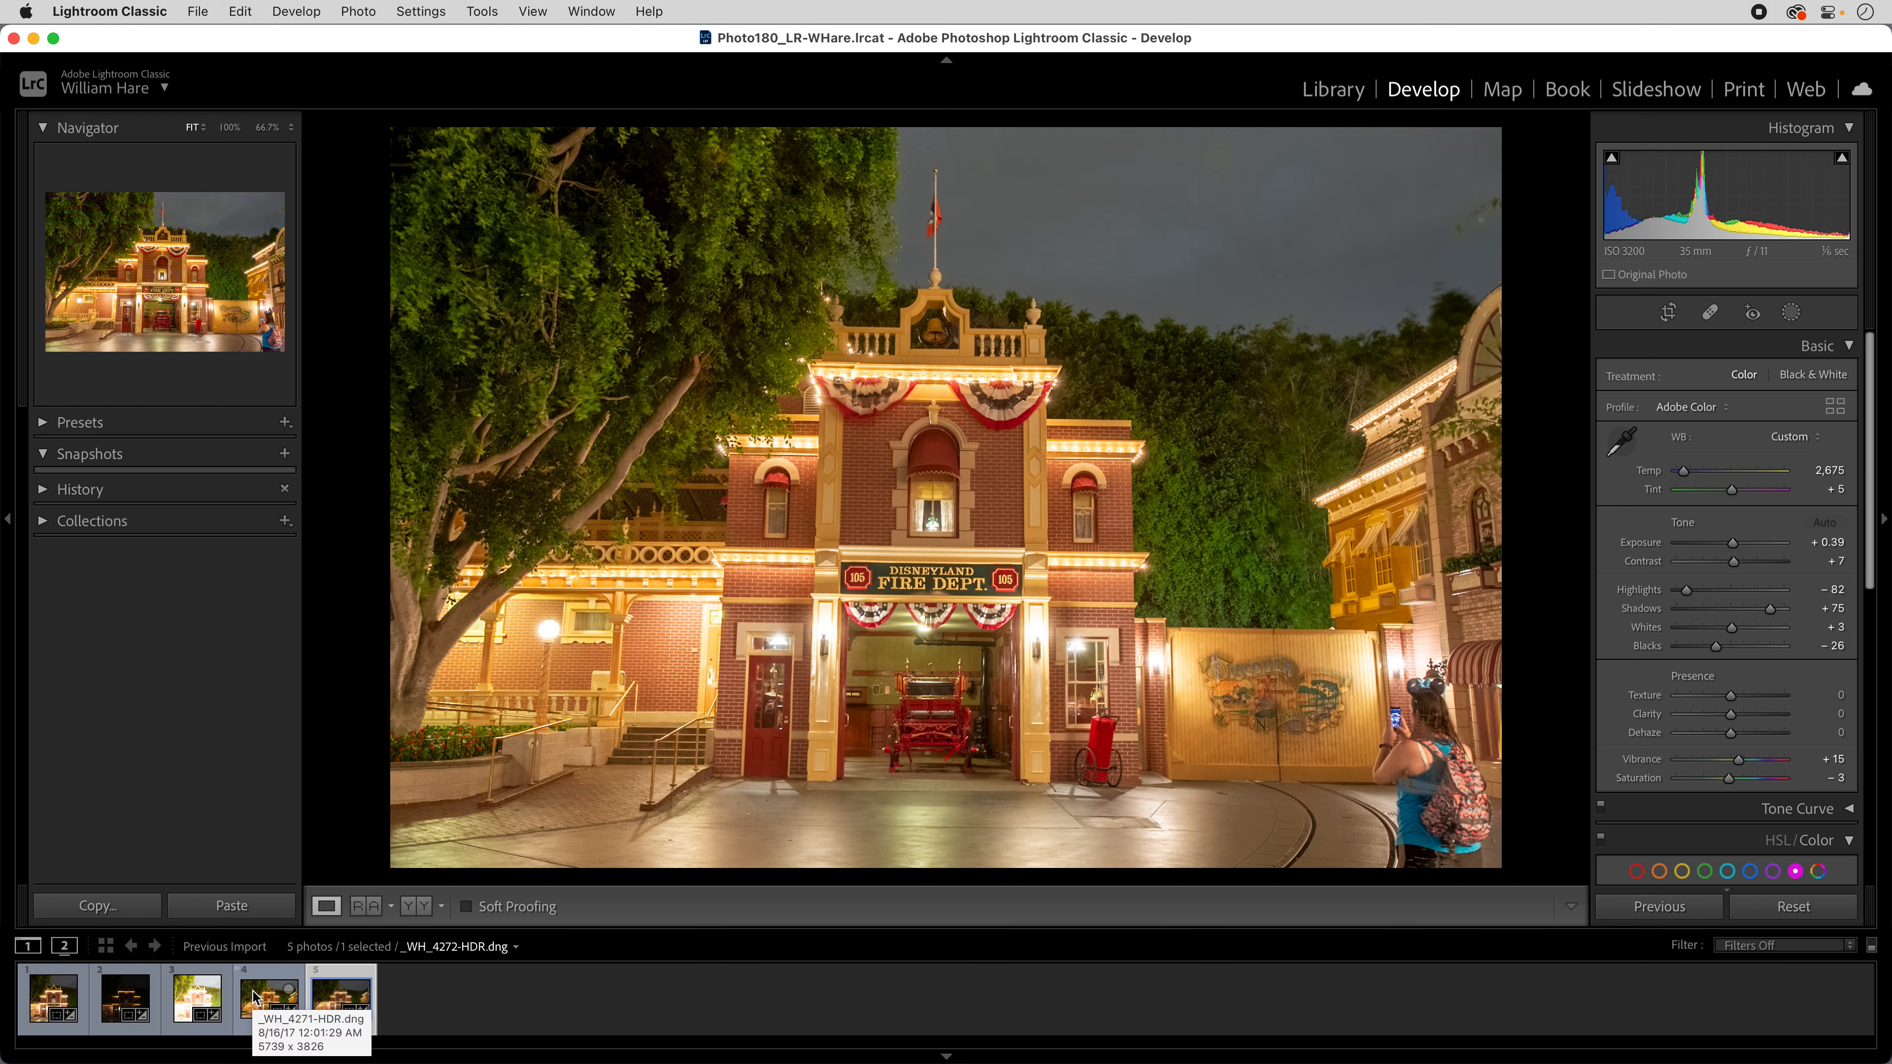
{"action": "left_click", "coordinate": [256, 999]}
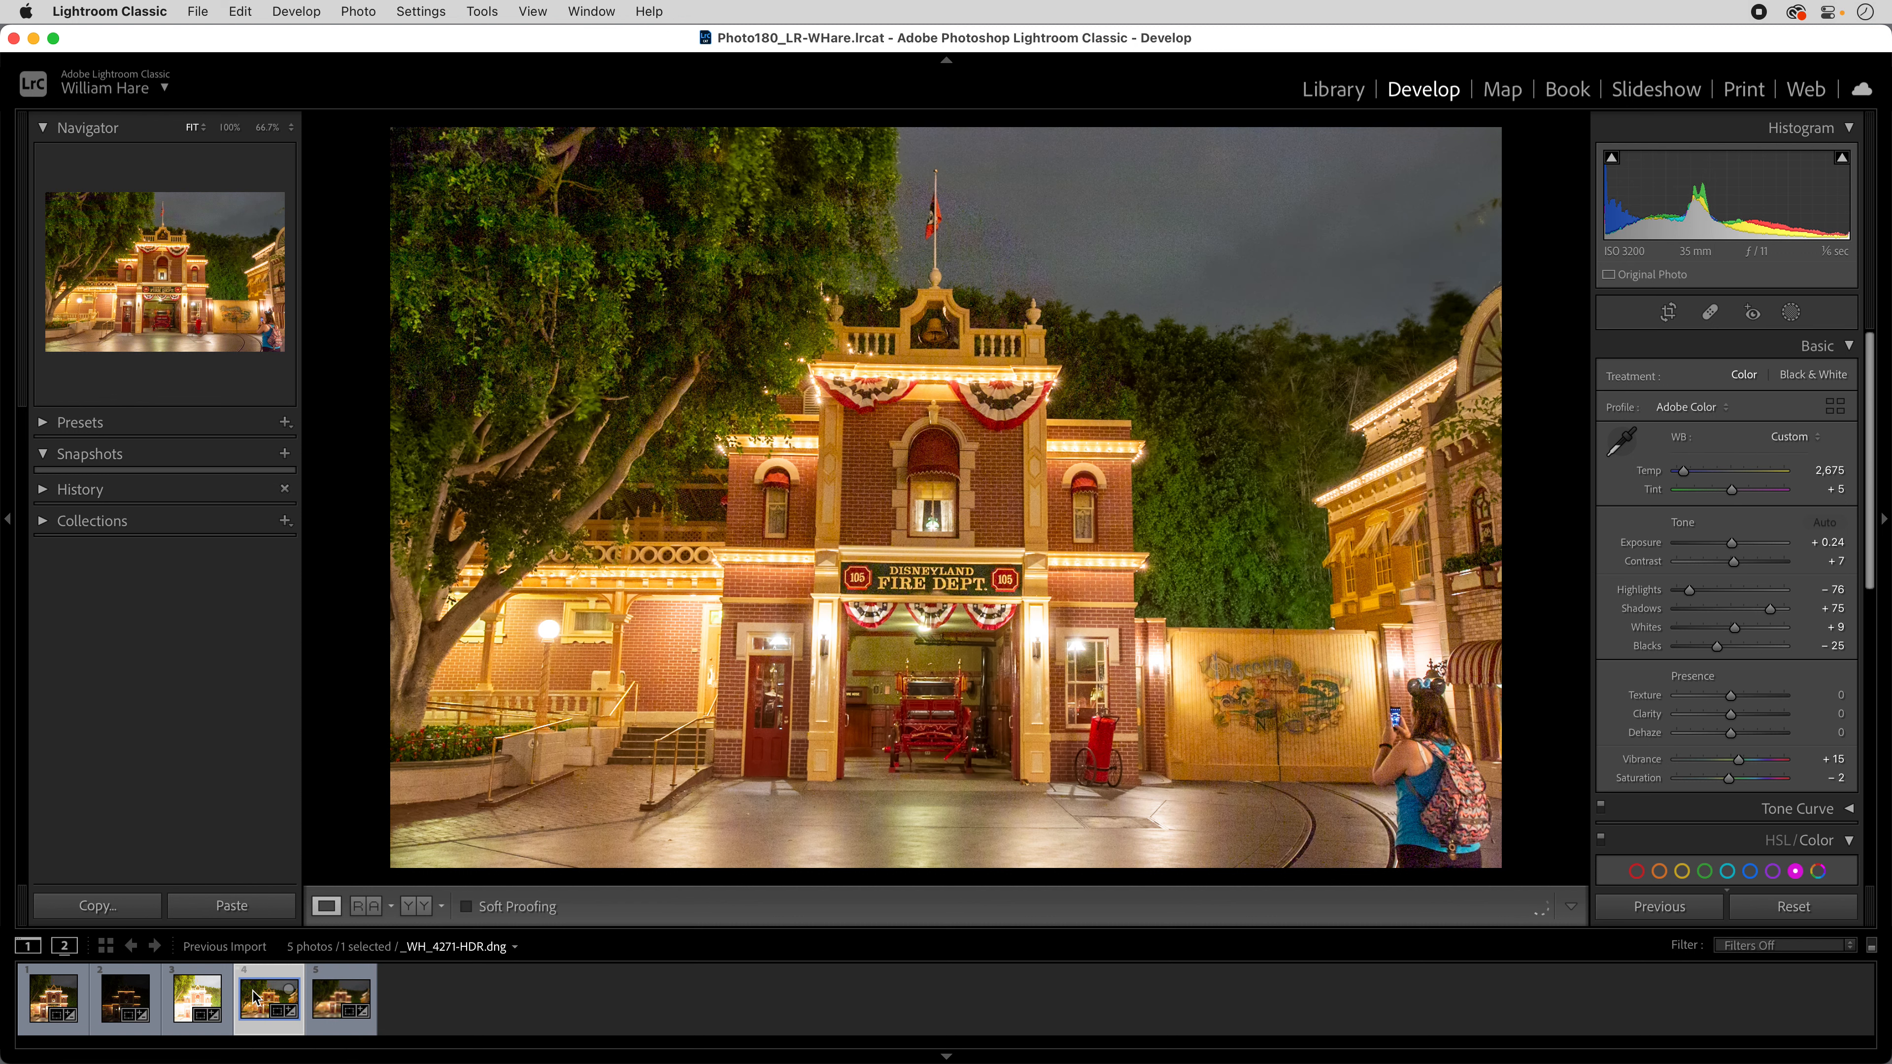
{"action": "key", "text": "Right"}
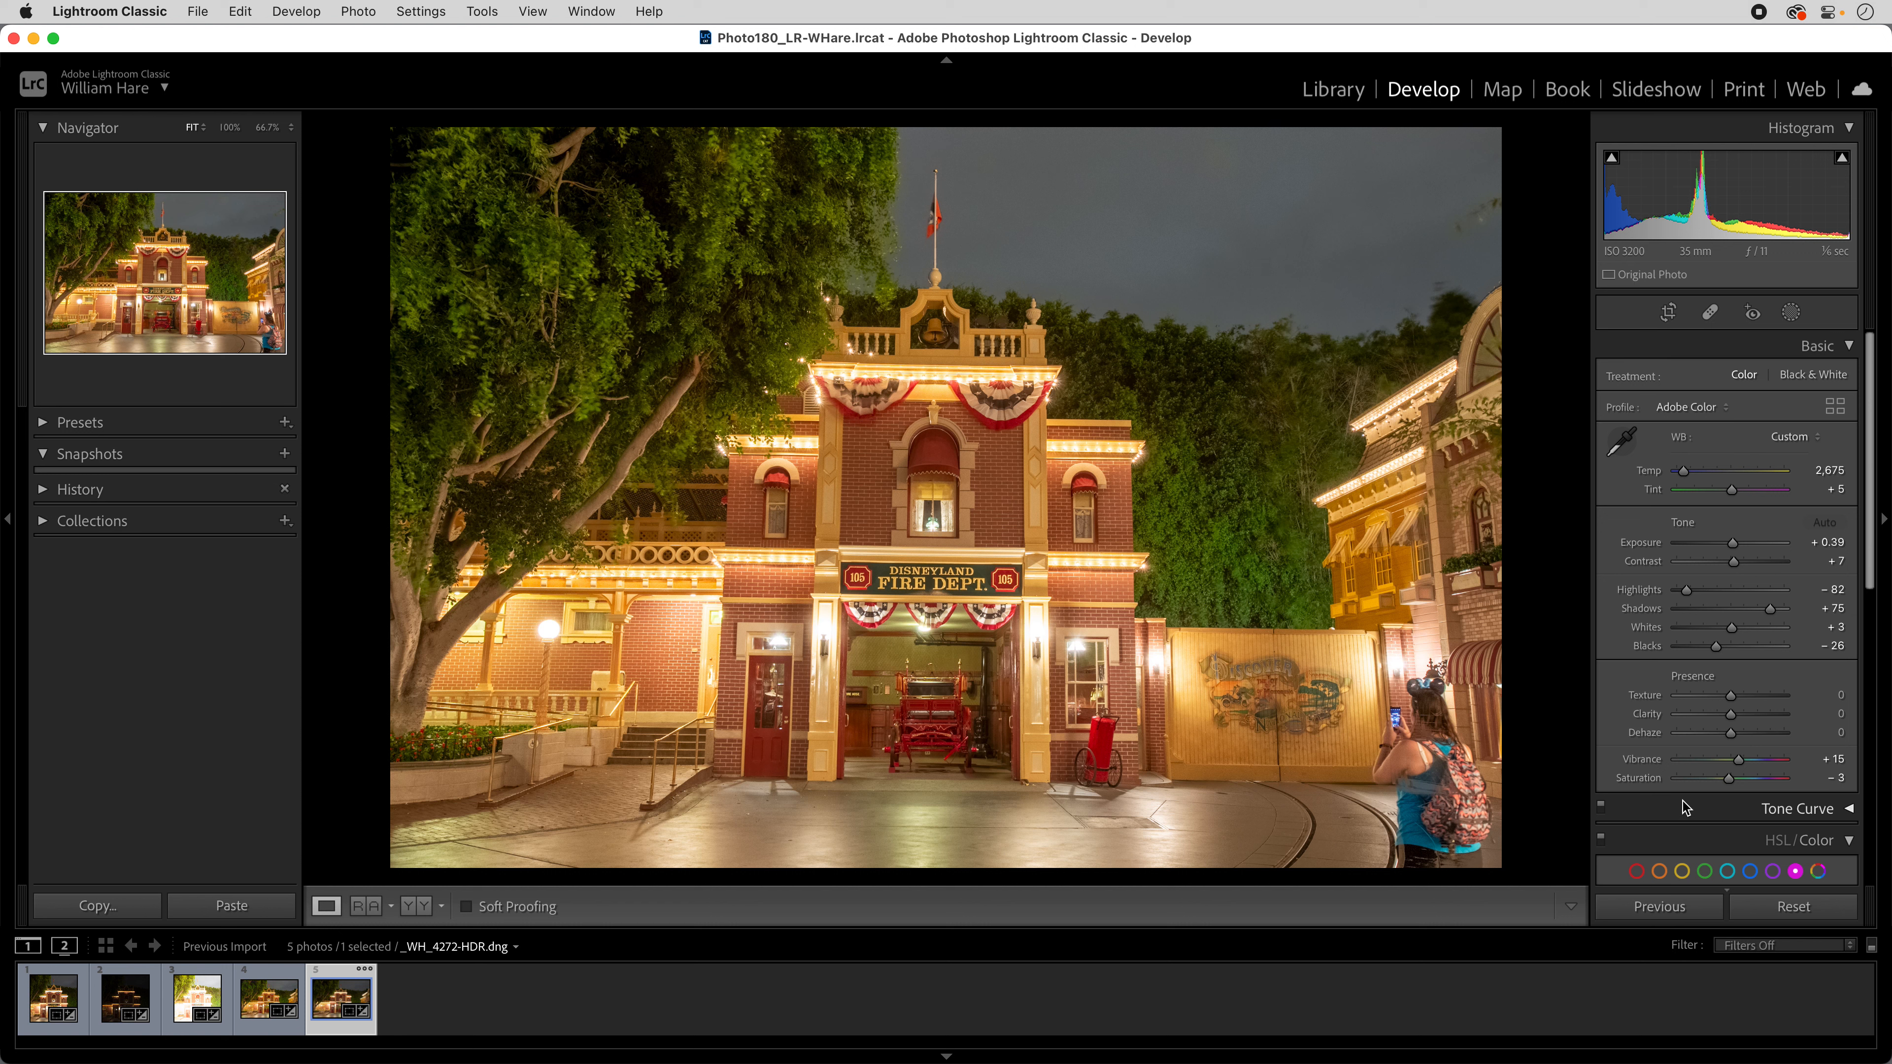
{"action": "scroll", "coordinate": [1682, 802], "scroll_direction": "down", "scroll_amount": 10}
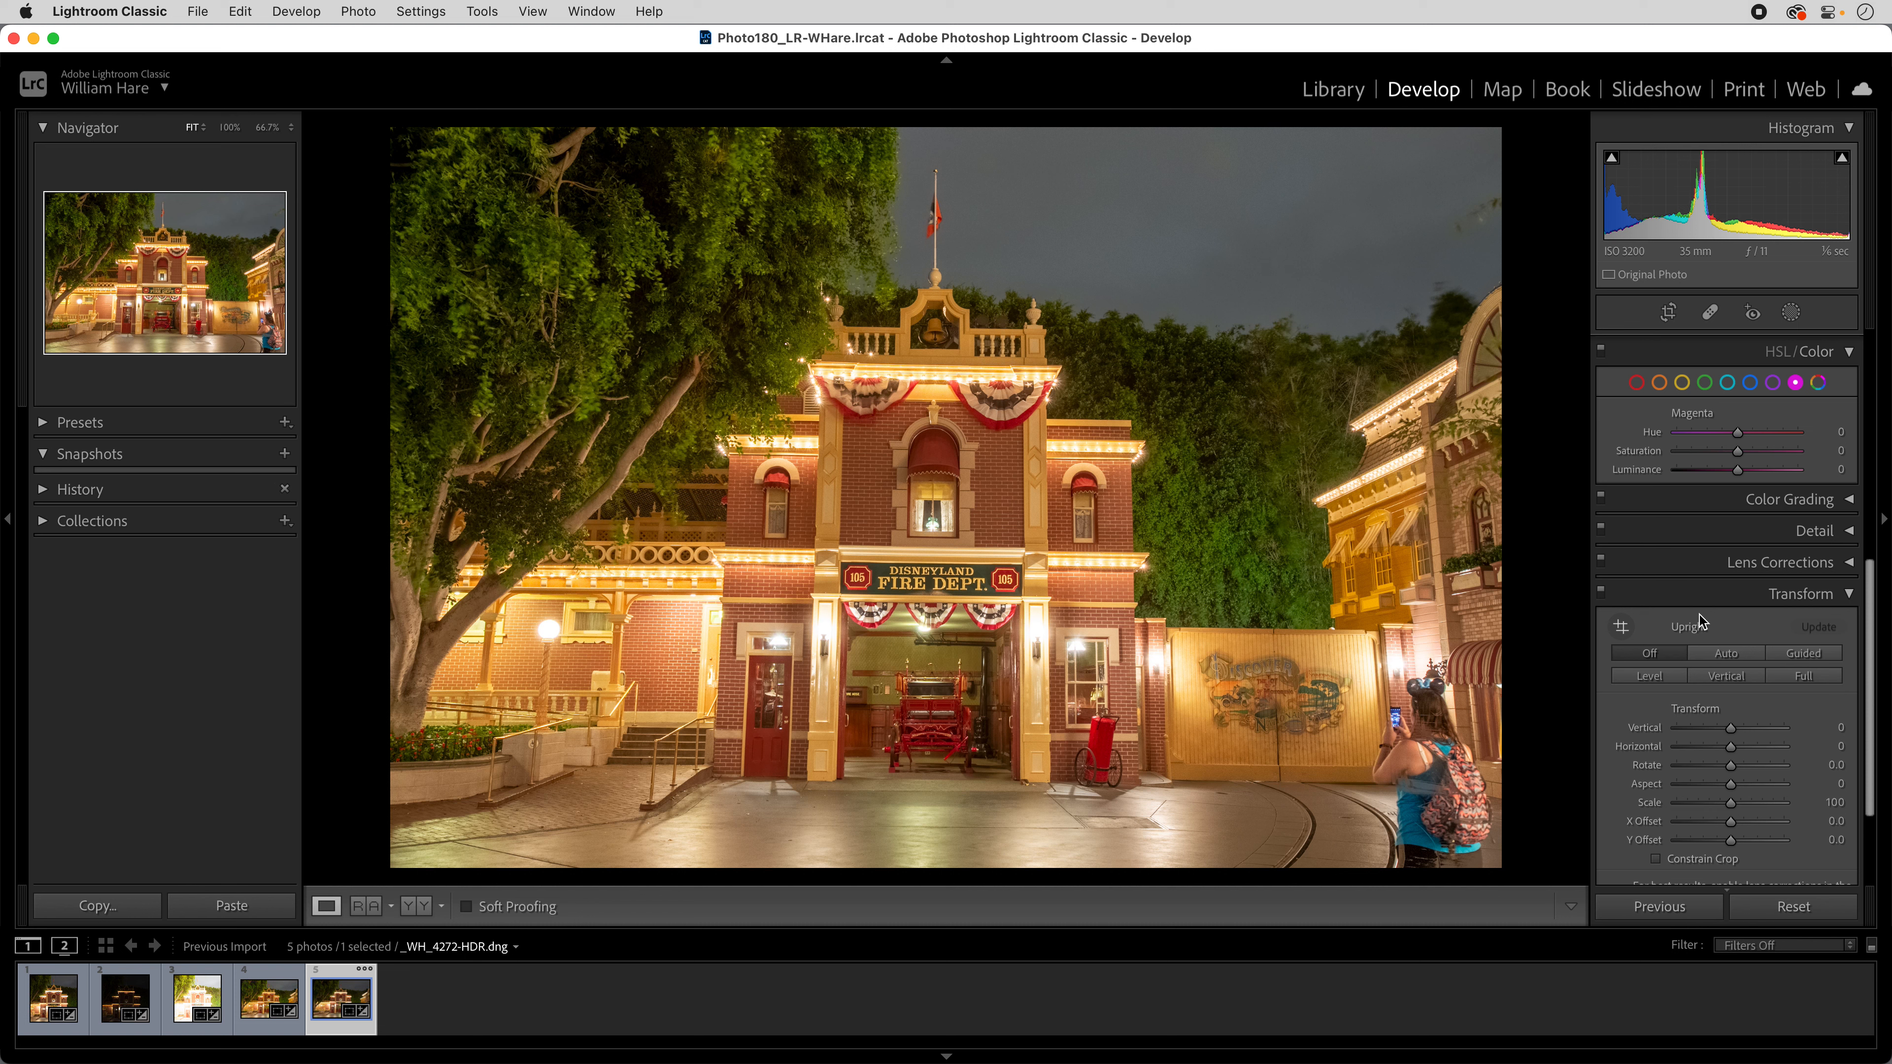
- Apply Auto Upright to the three-exposure HDR, remove chromatic aberration and enable lens profile corrections
{"action": "left_click", "coordinate": [1730, 653]}
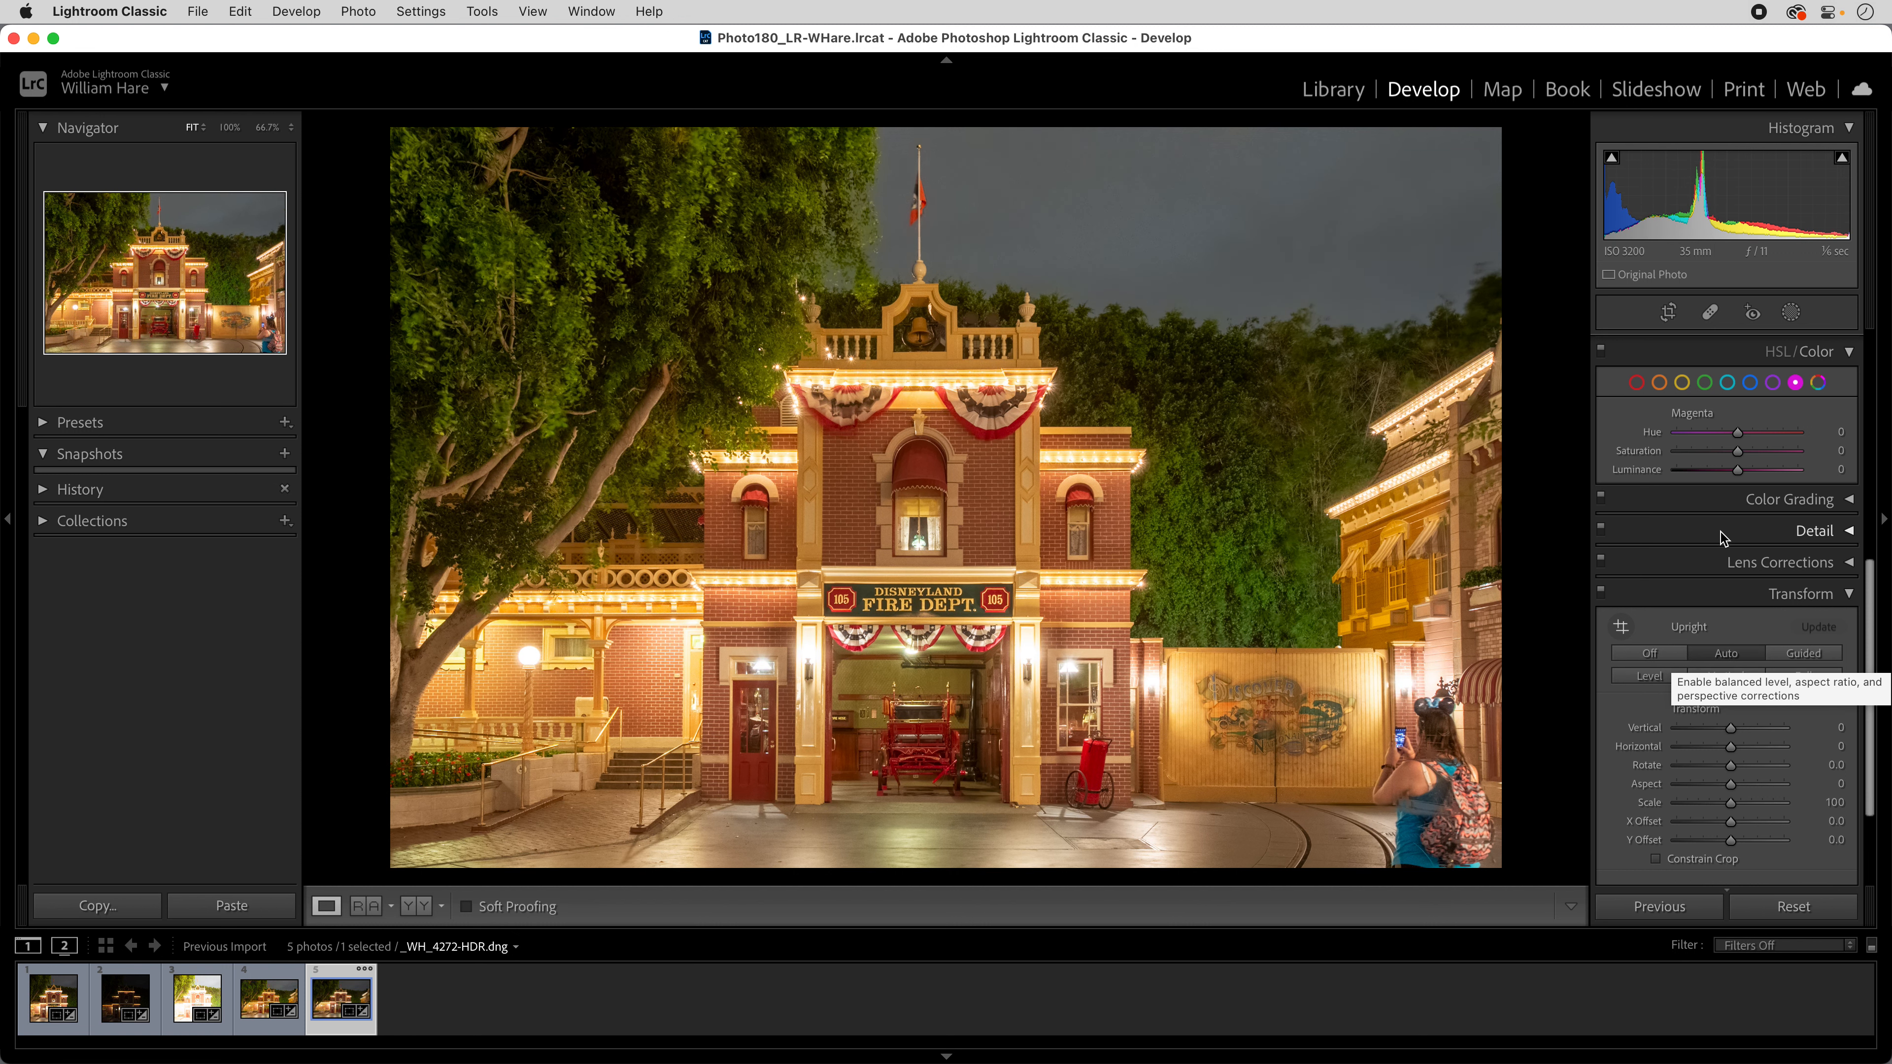
{"action": "left_click", "coordinate": [1715, 565]}
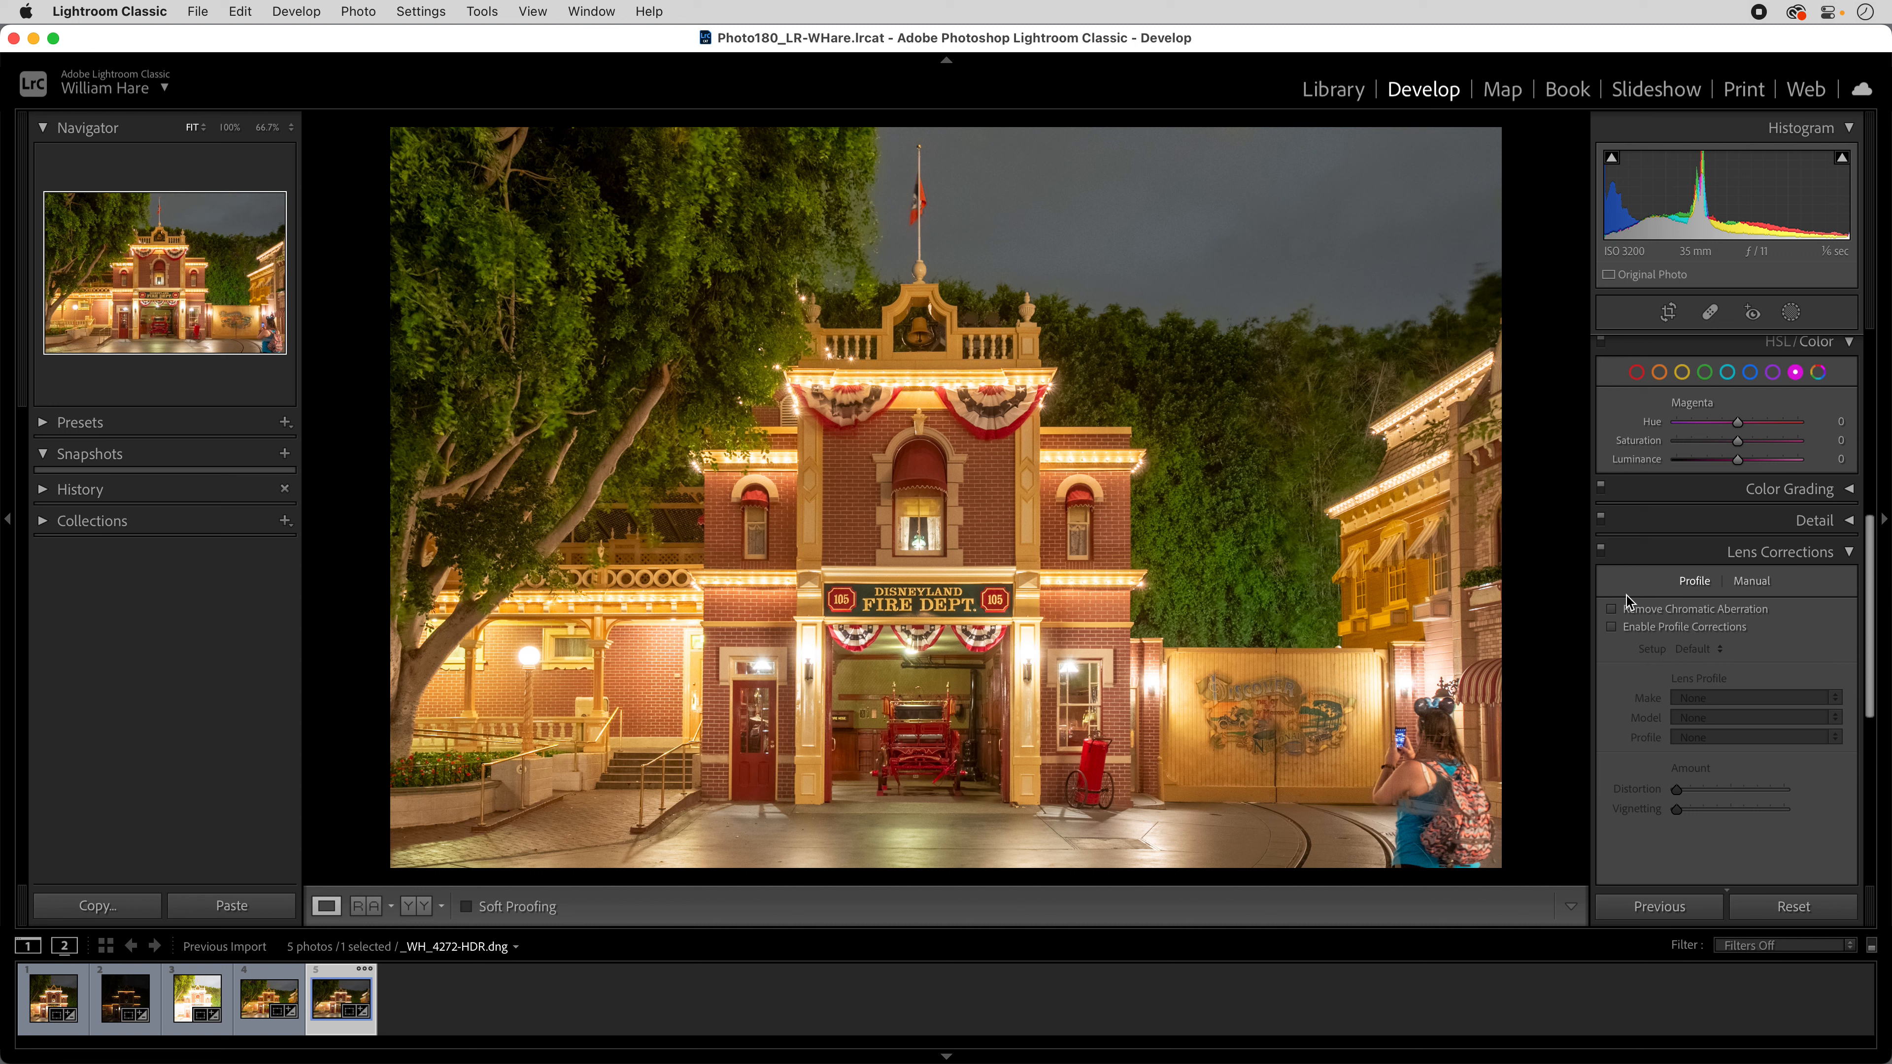
{"action": "left_click", "coordinate": [1637, 609]}
{"action": "left_click", "coordinate": [1641, 629]}
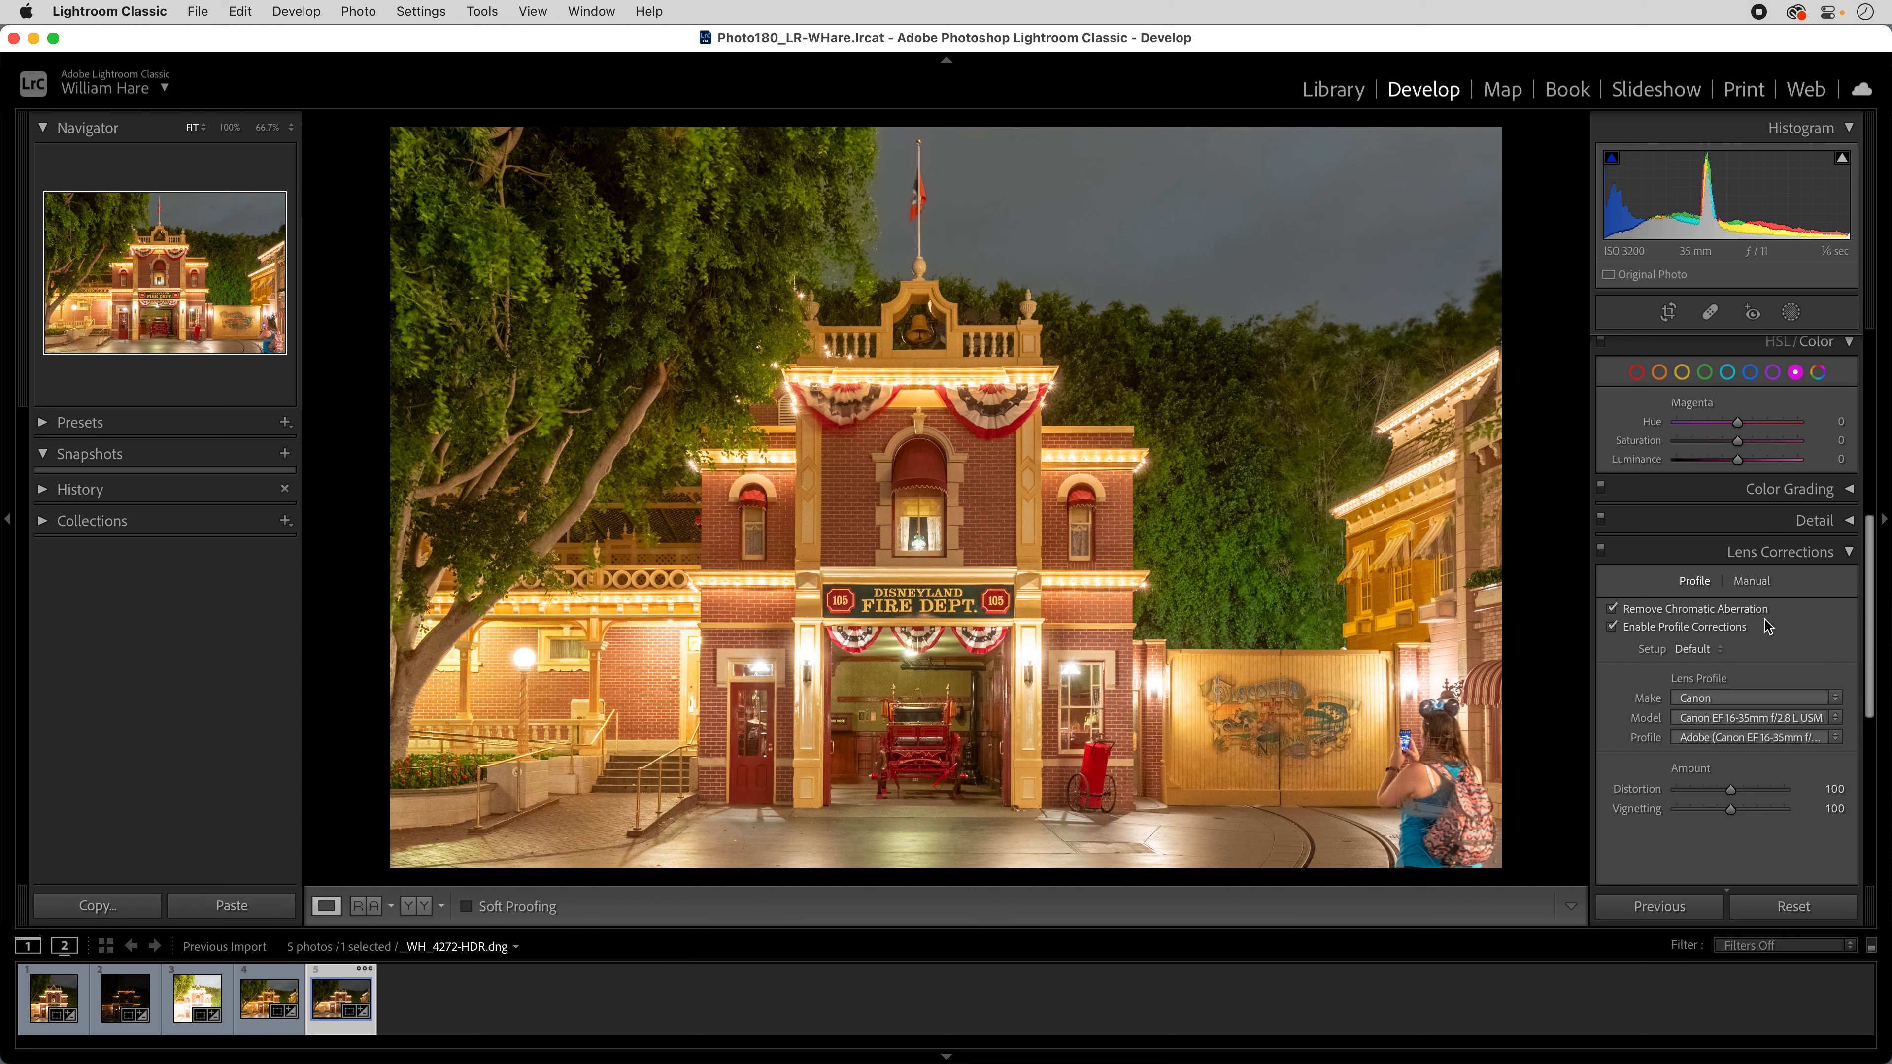
{"action": "left_click", "coordinate": [1851, 555]}
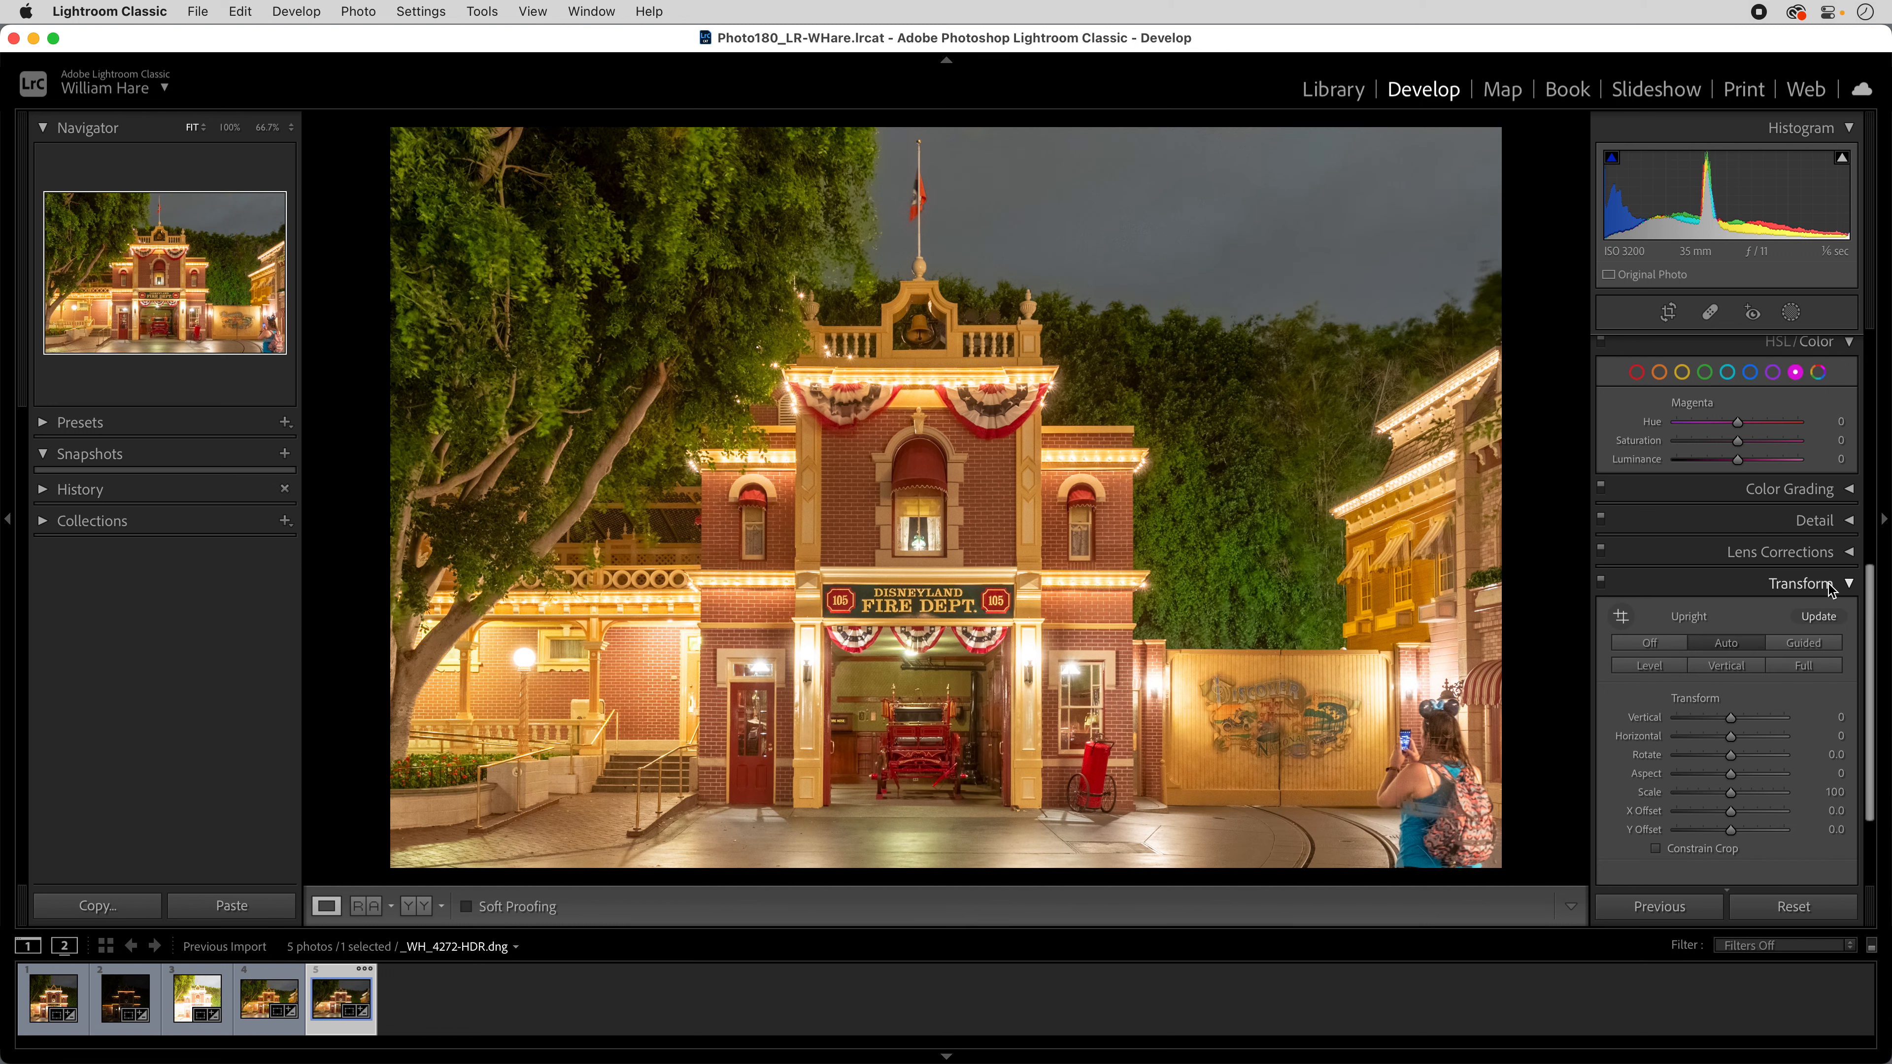
- Cool the photo to a Temp of 2,416 and set Highlights to -88, Shadows to +45 and Exposure to +0.65
{"action": "scroll", "coordinate": [1817, 586], "scroll_direction": "up", "scroll_amount": 10}
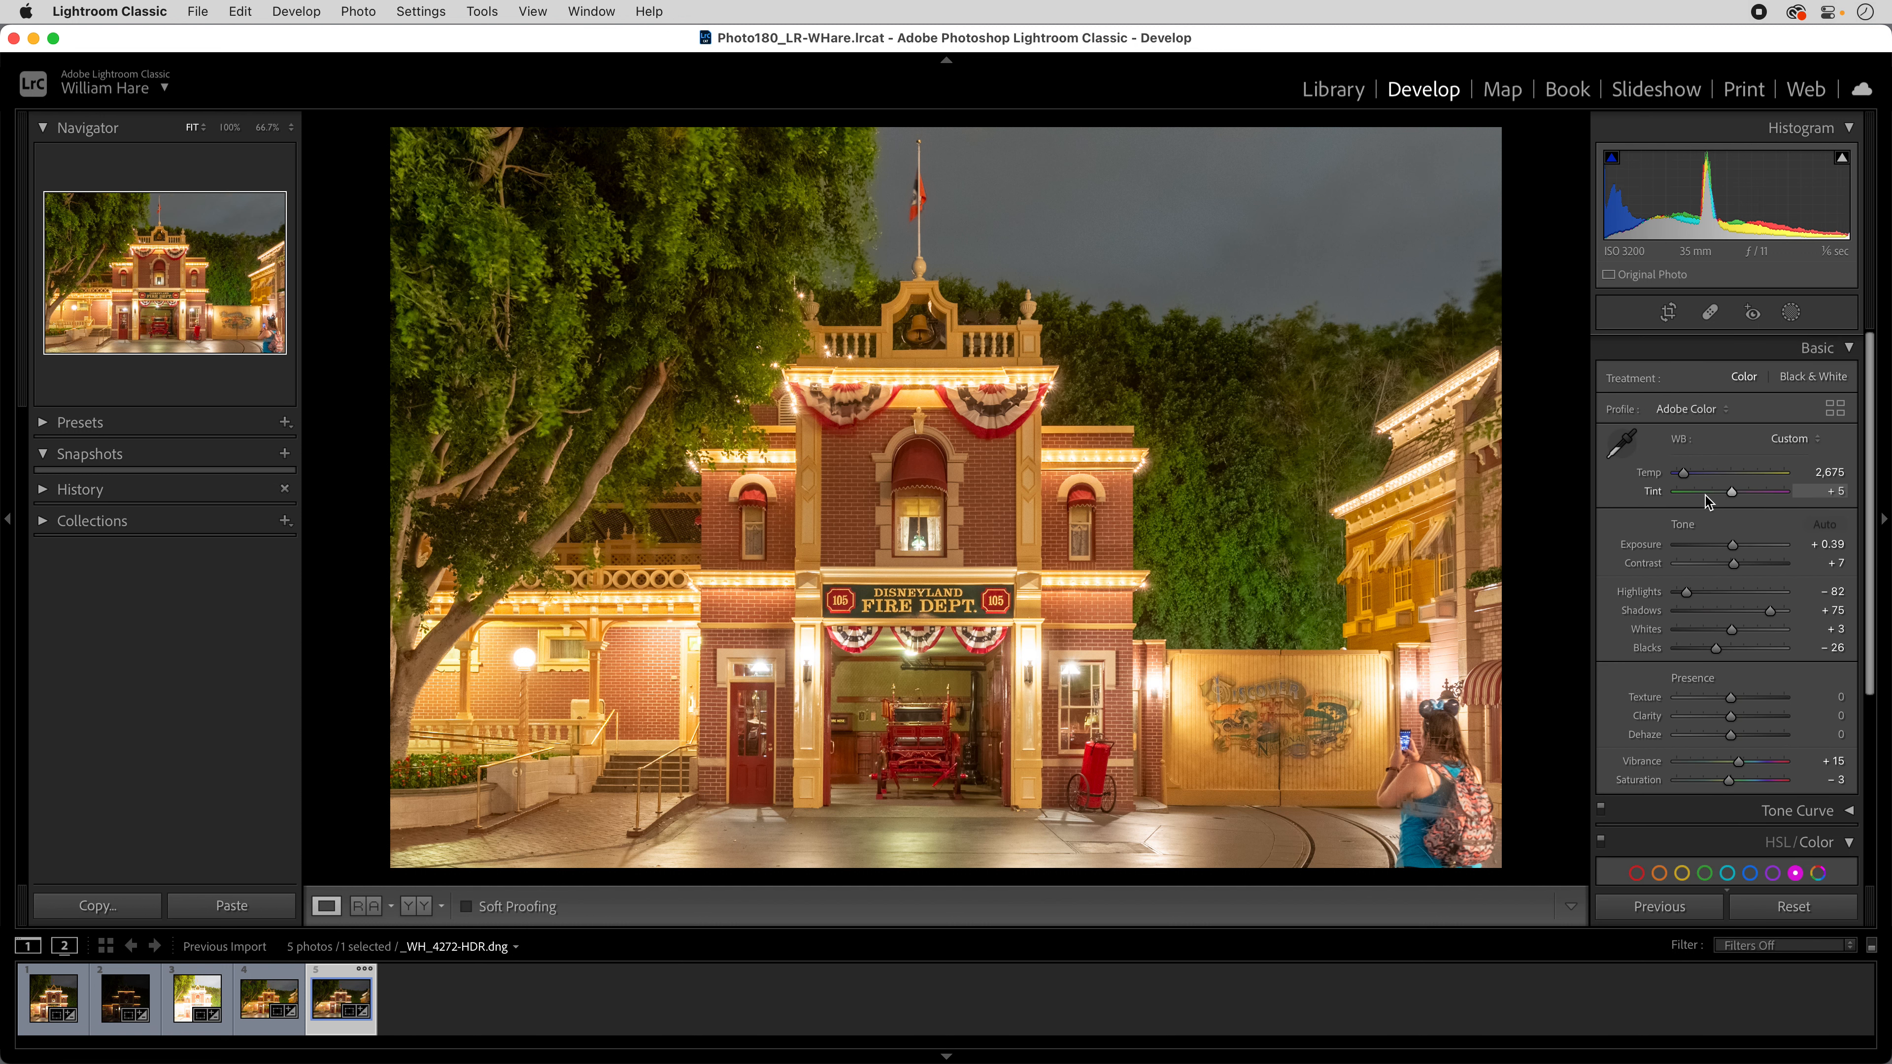
{"action": "left_click_drag", "start_coordinate": [1684, 471], "coordinate": [1685, 478]}
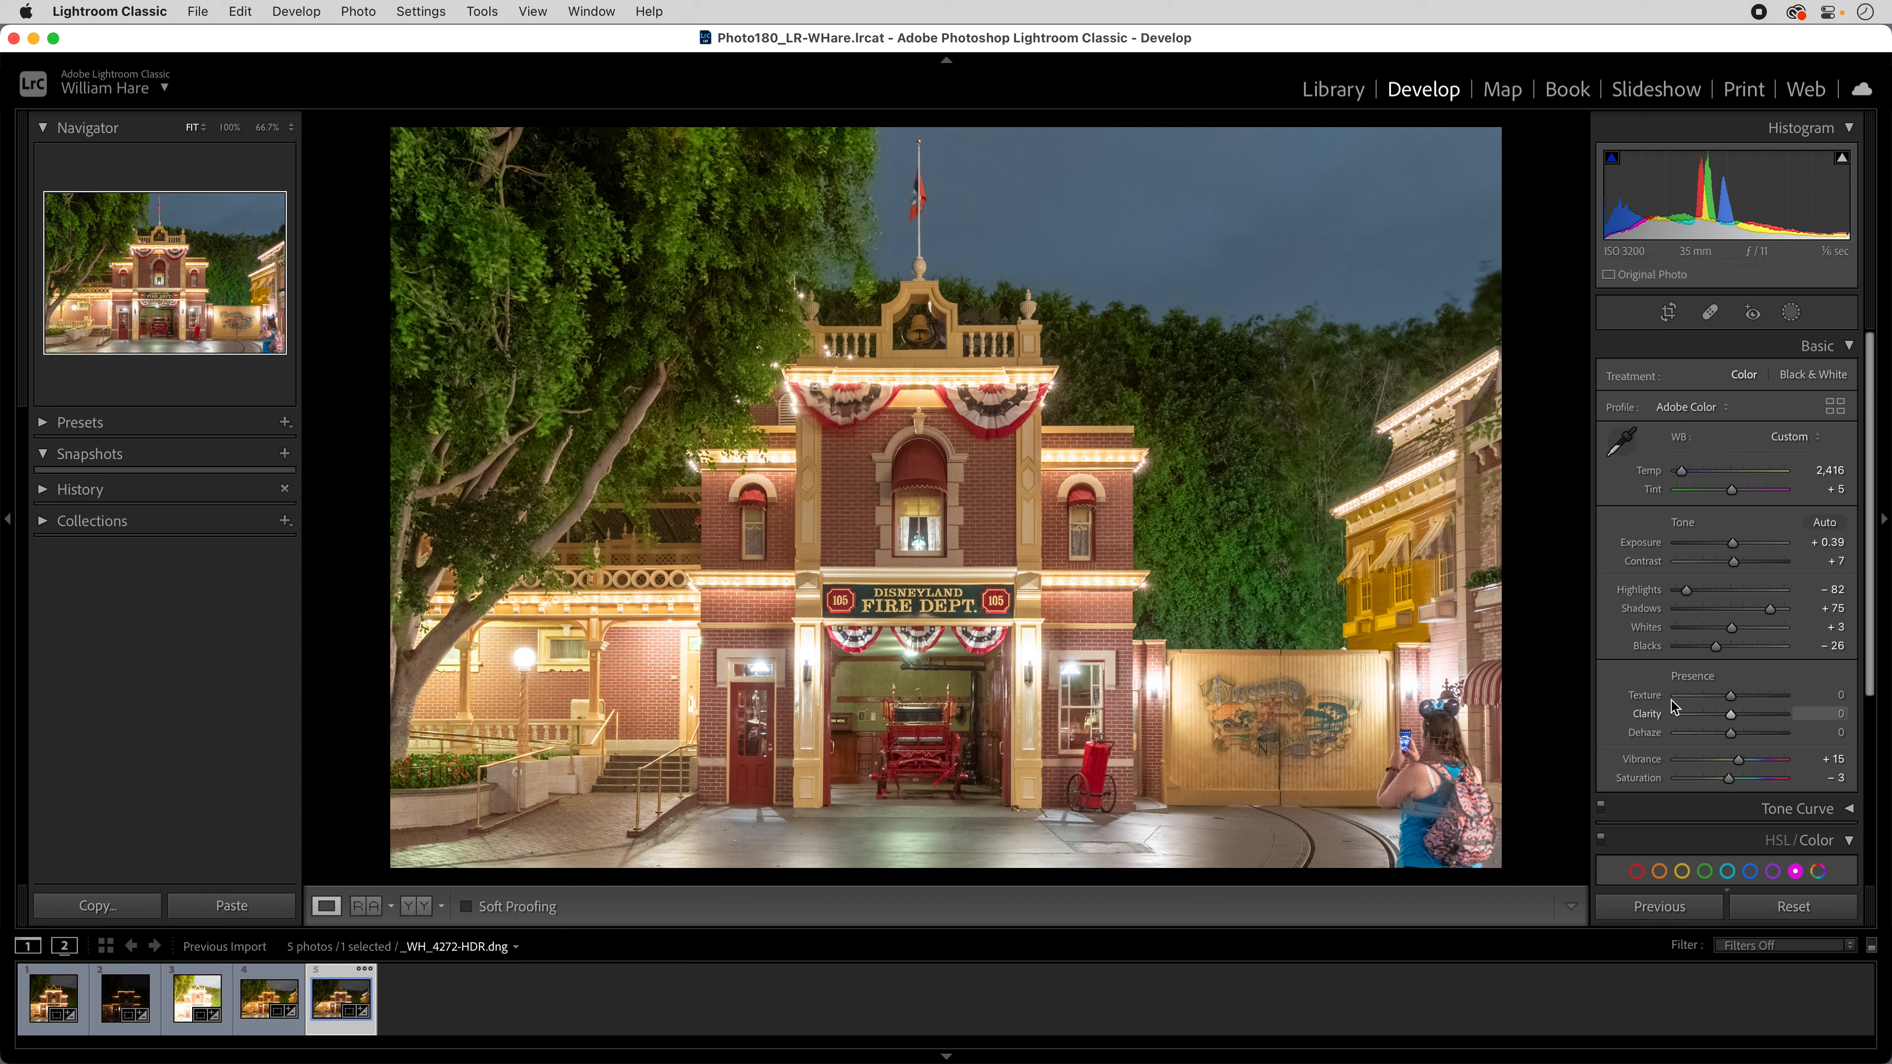
{"action": "left_click_drag", "start_coordinate": [1687, 591], "coordinate": [1760, 617]}
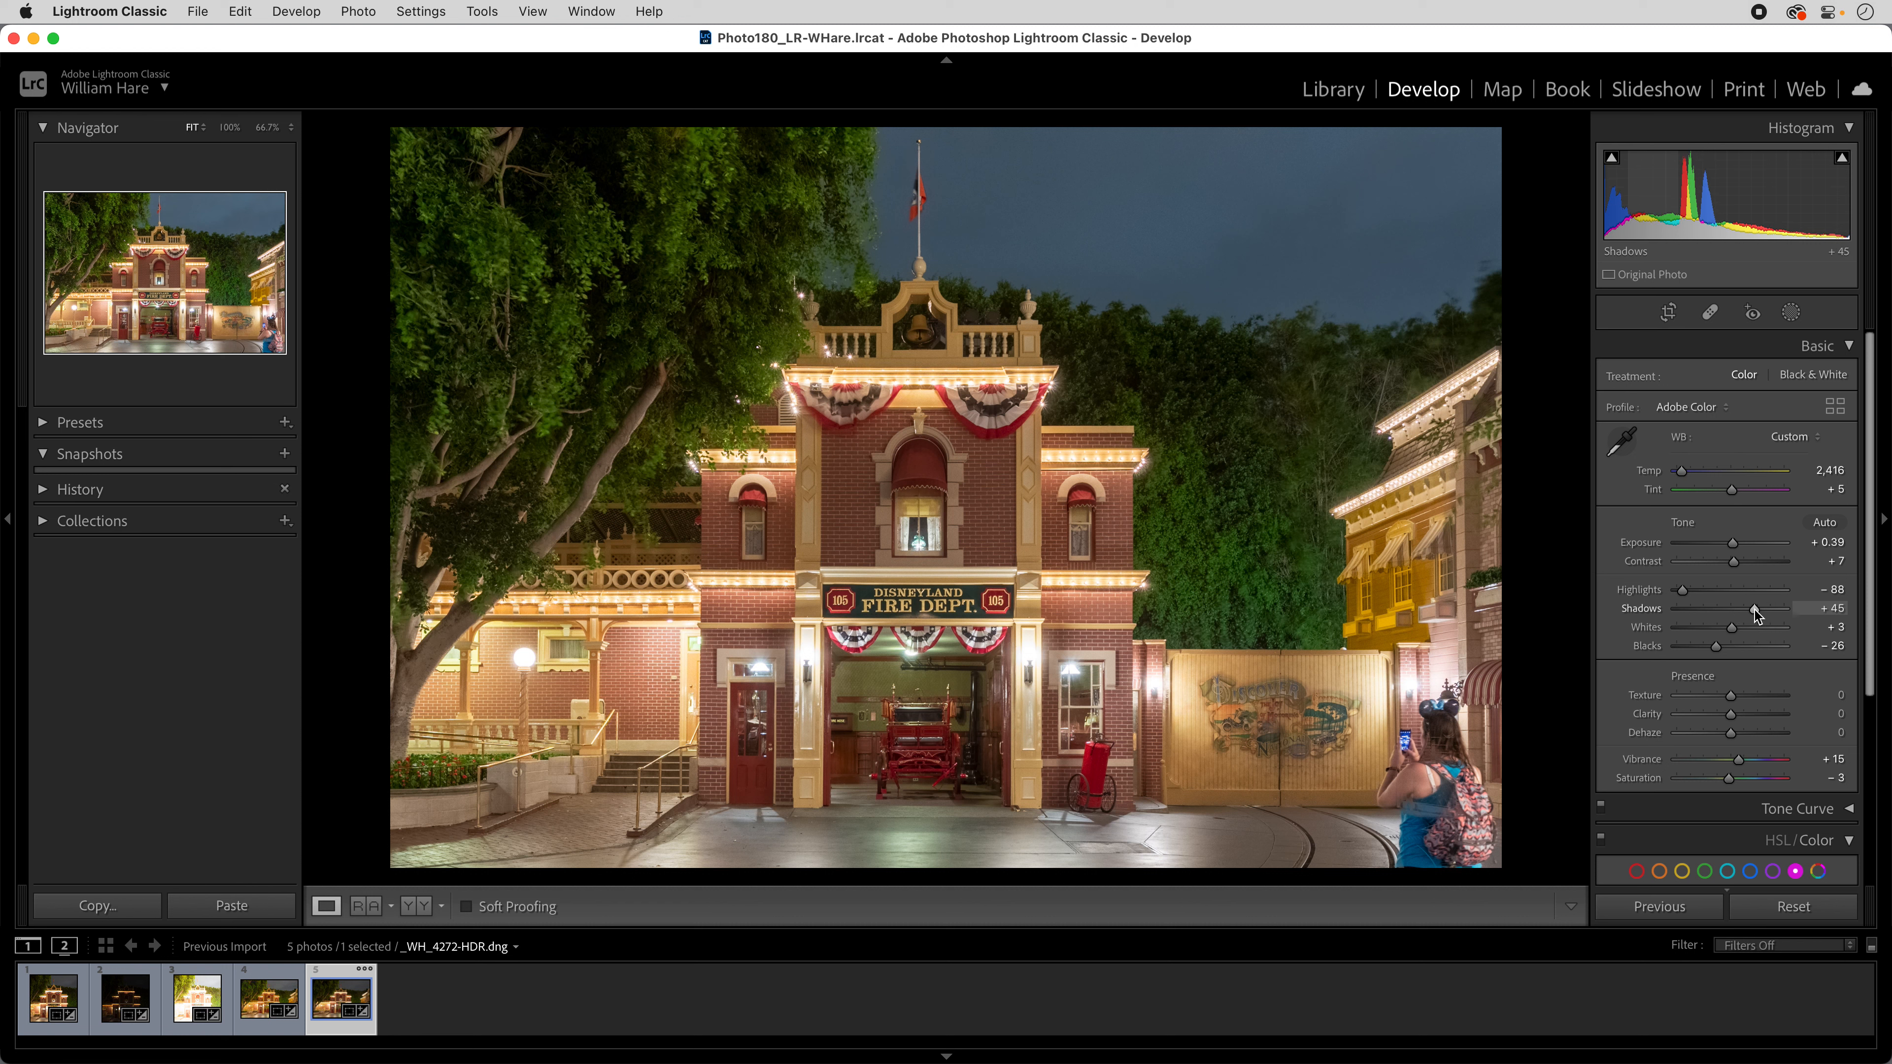
{"action": "left_click_drag", "start_coordinate": [1736, 548], "coordinate": [1735, 548]}
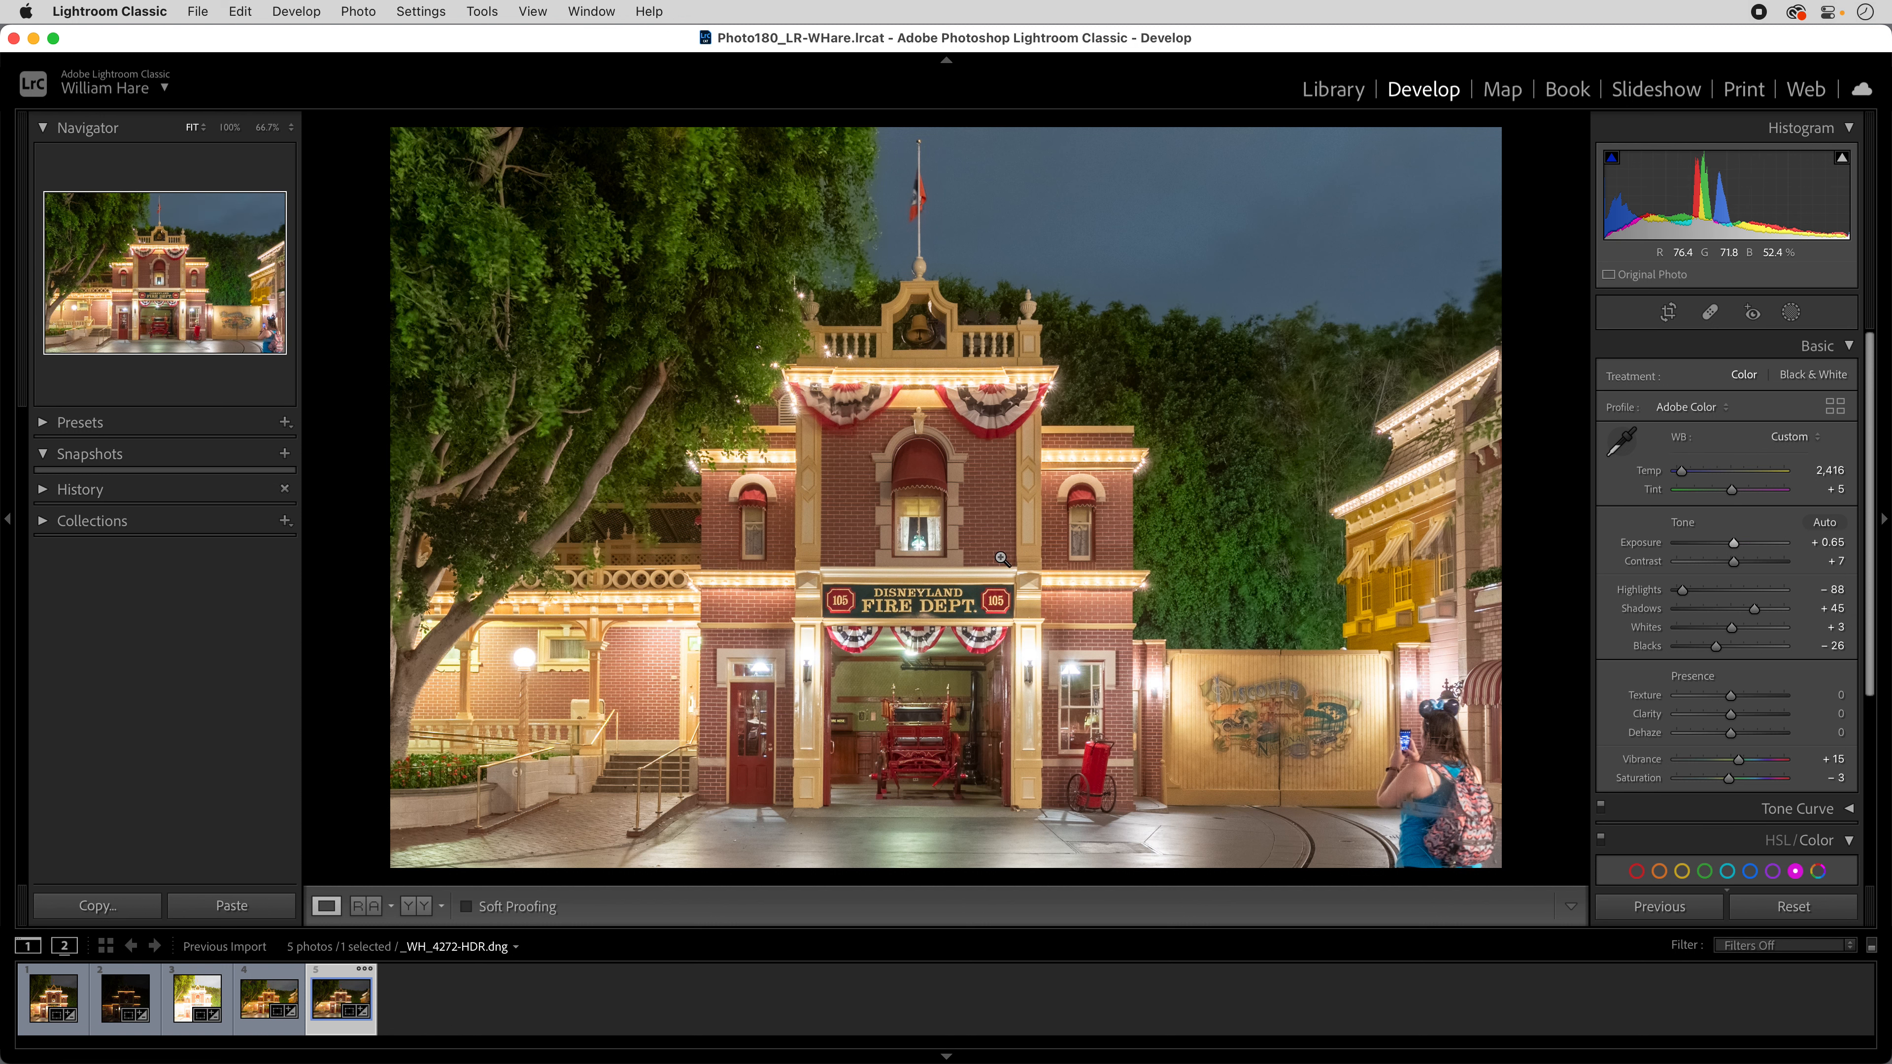
- Set Blacks to -61 while checking the clipping preview, and set Dehaze to +14 and Vibrance to +8
{"action": "left_click", "coordinate": [1716, 649], "text": "alt"}
{"action": "left_click_drag", "start_coordinate": [1717, 656], "coordinate": [1698, 657]}
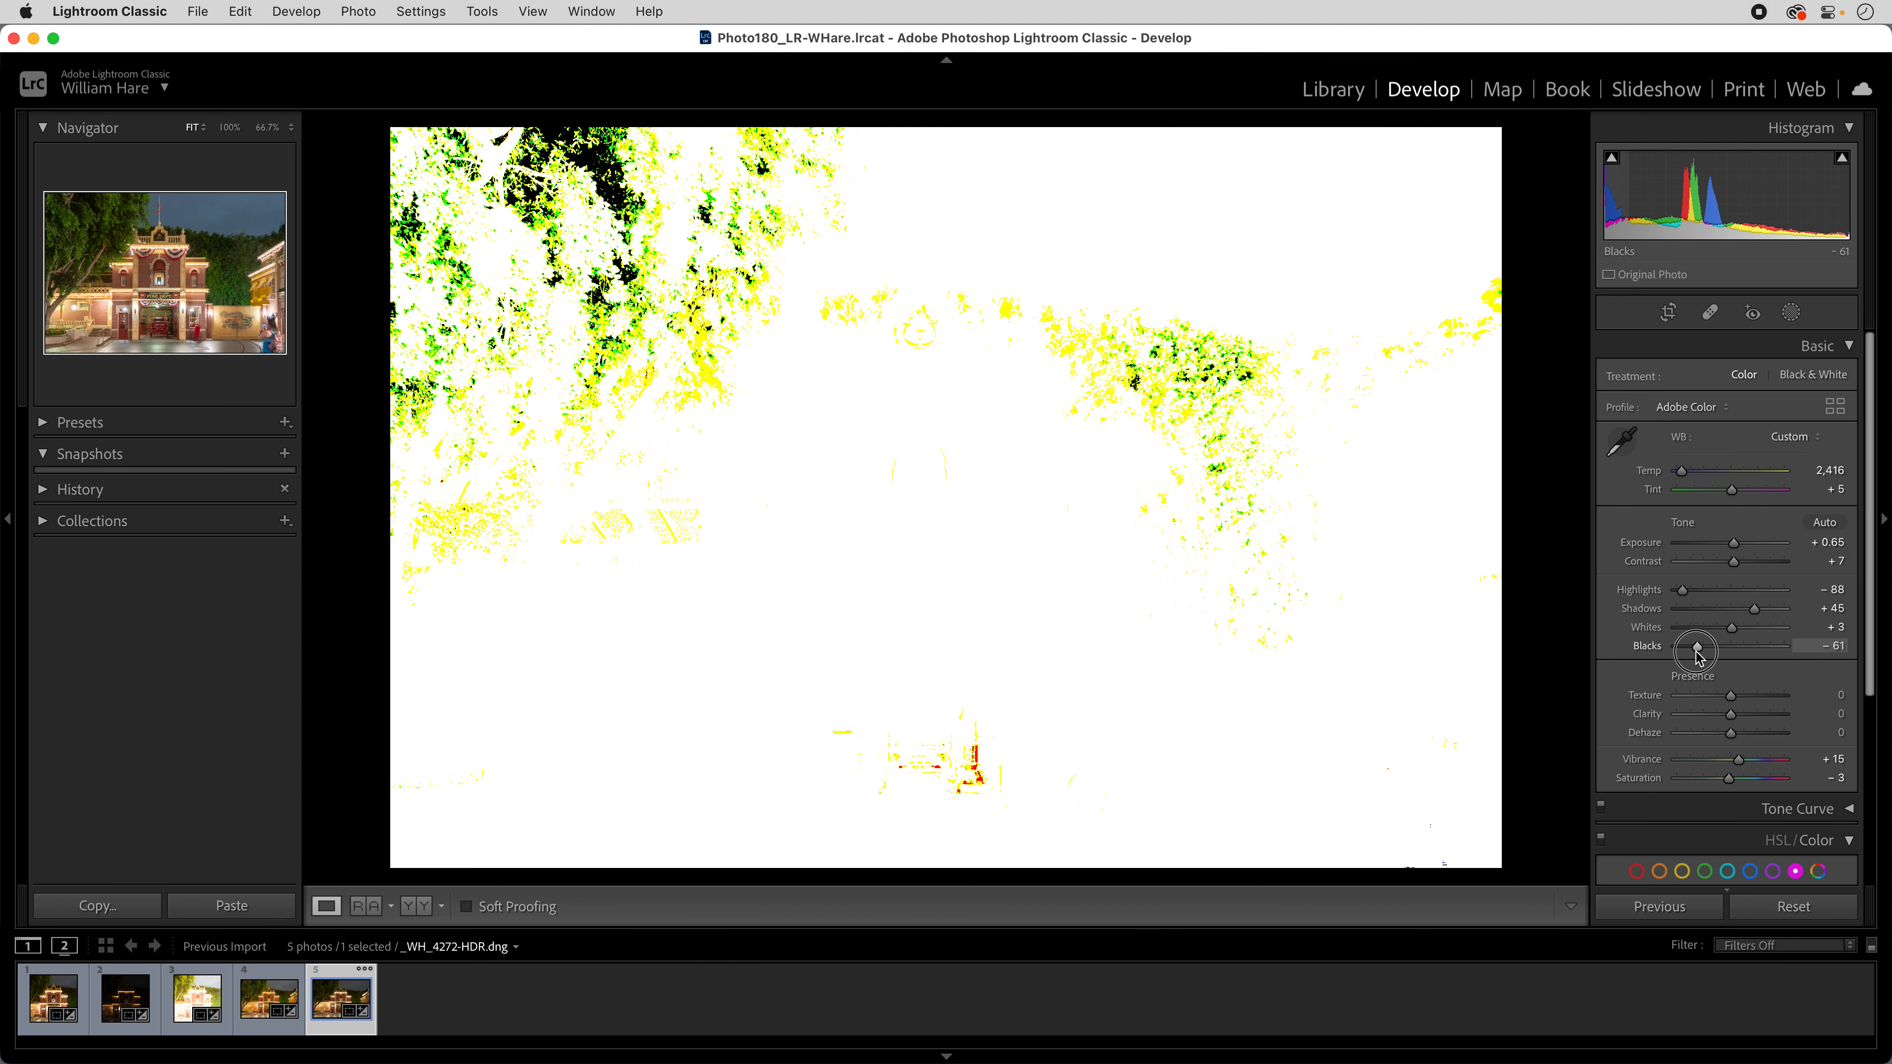
{"action": "left_click_drag", "start_coordinate": [1699, 657], "coordinate": [1699, 657]}
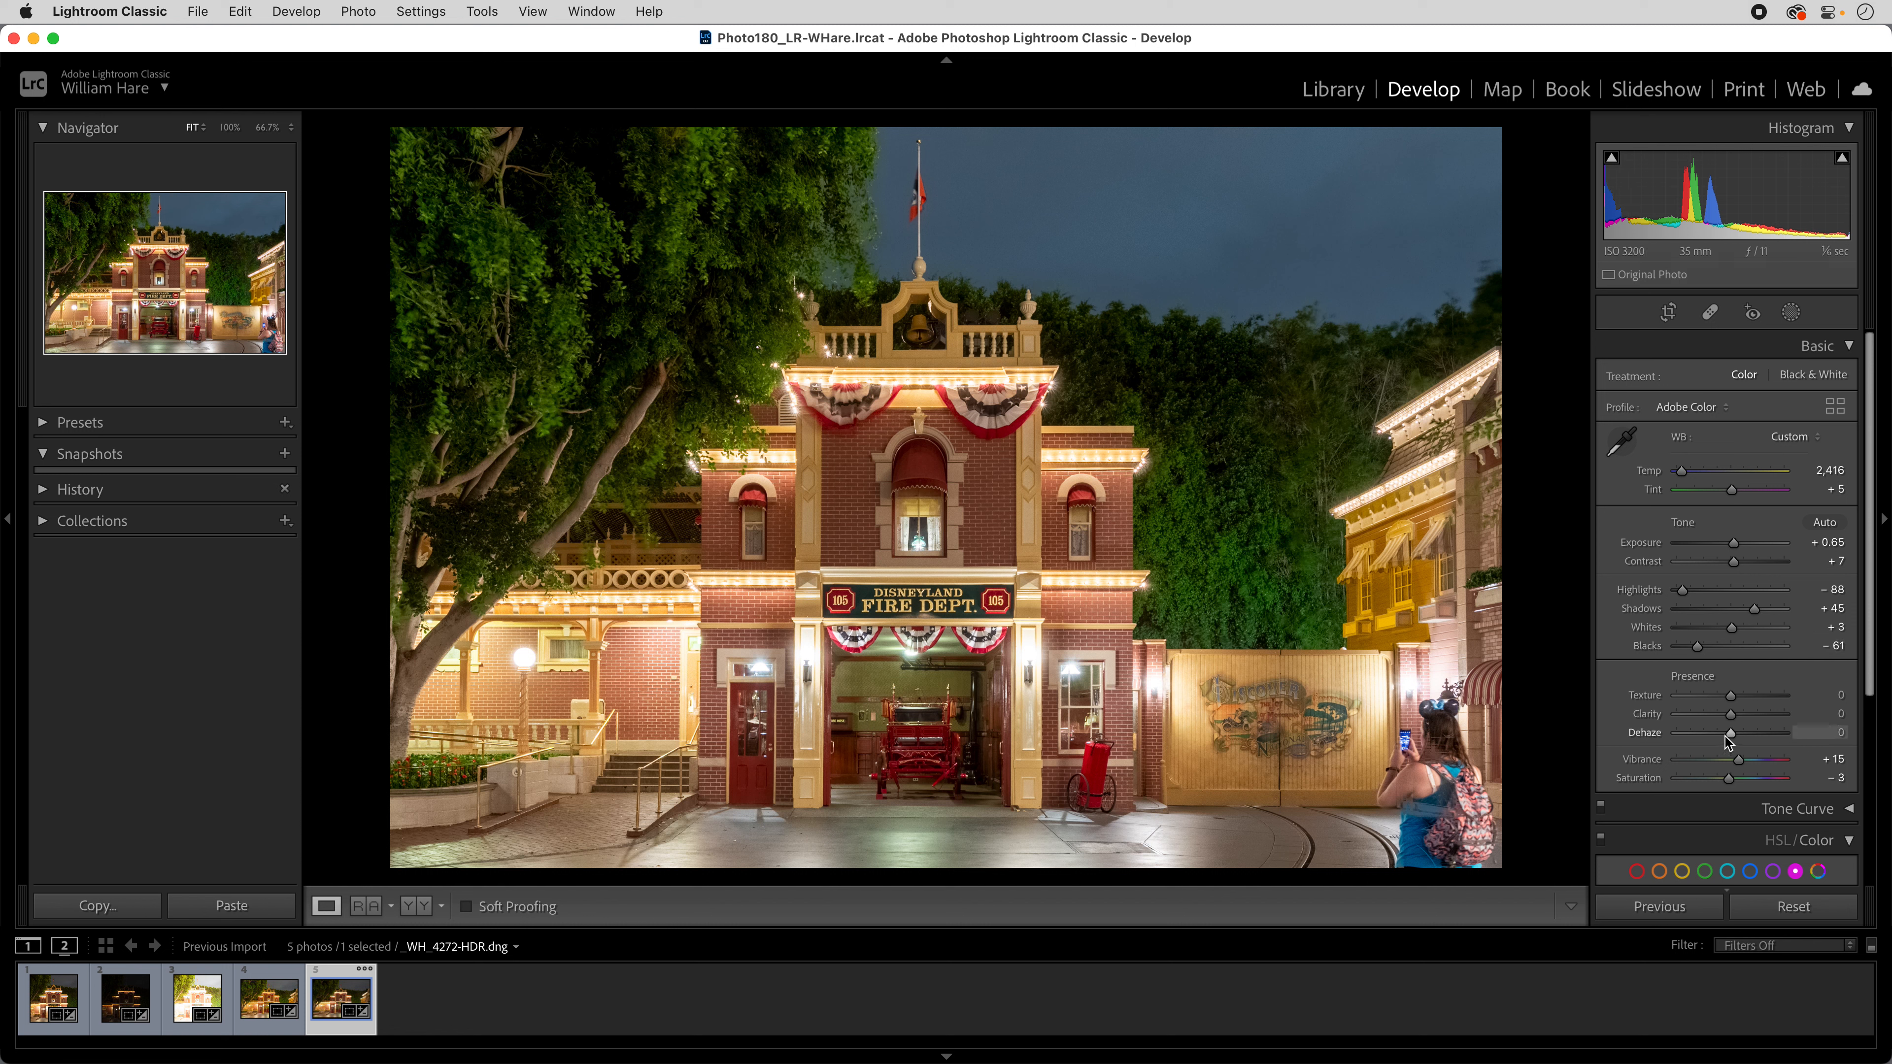
{"action": "left_click_drag", "start_coordinate": [1734, 737], "coordinate": [1737, 769]}
- Reduce the green saturation to -46 and shift the green hue toward yellow to tone down the trees
{"action": "scroll", "coordinate": [1688, 755], "scroll_direction": "down", "scroll_amount": 2}
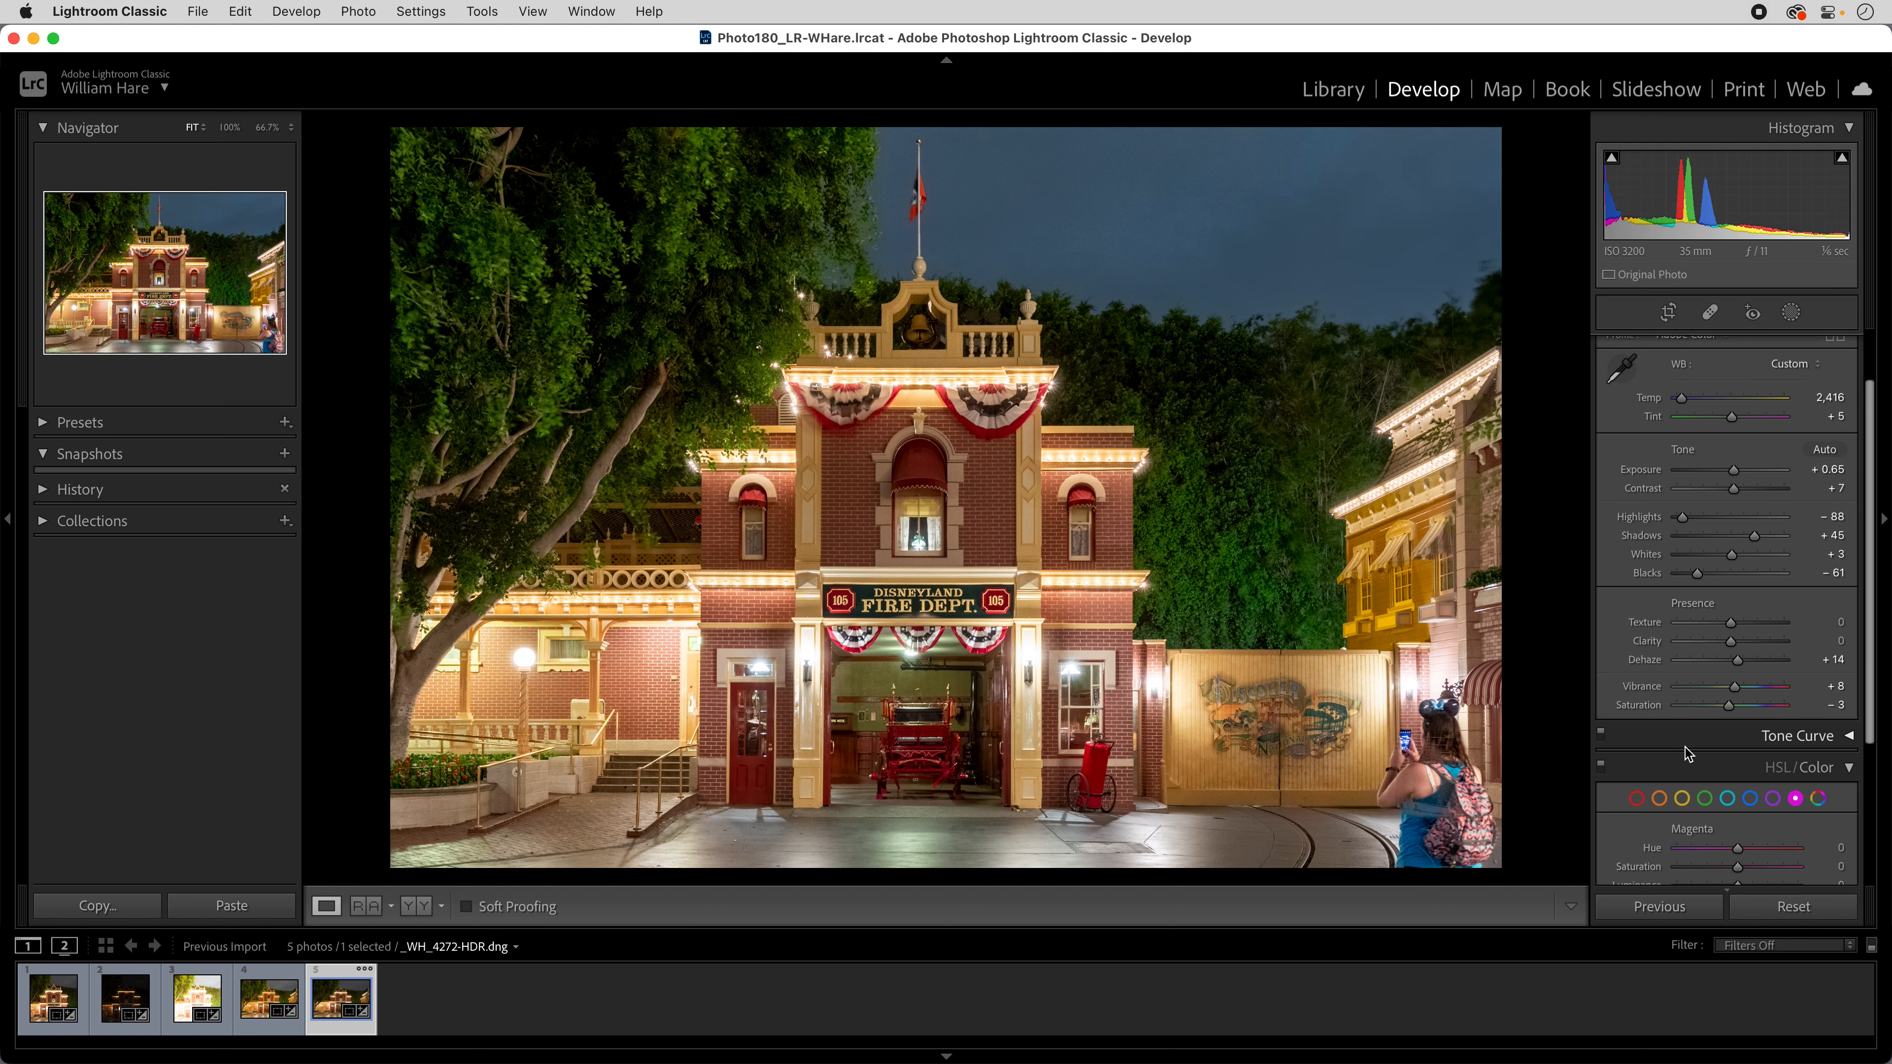
{"action": "scroll", "coordinate": [1688, 754], "scroll_direction": "down", "scroll_amount": 1}
{"action": "left_click", "coordinate": [1705, 755]}
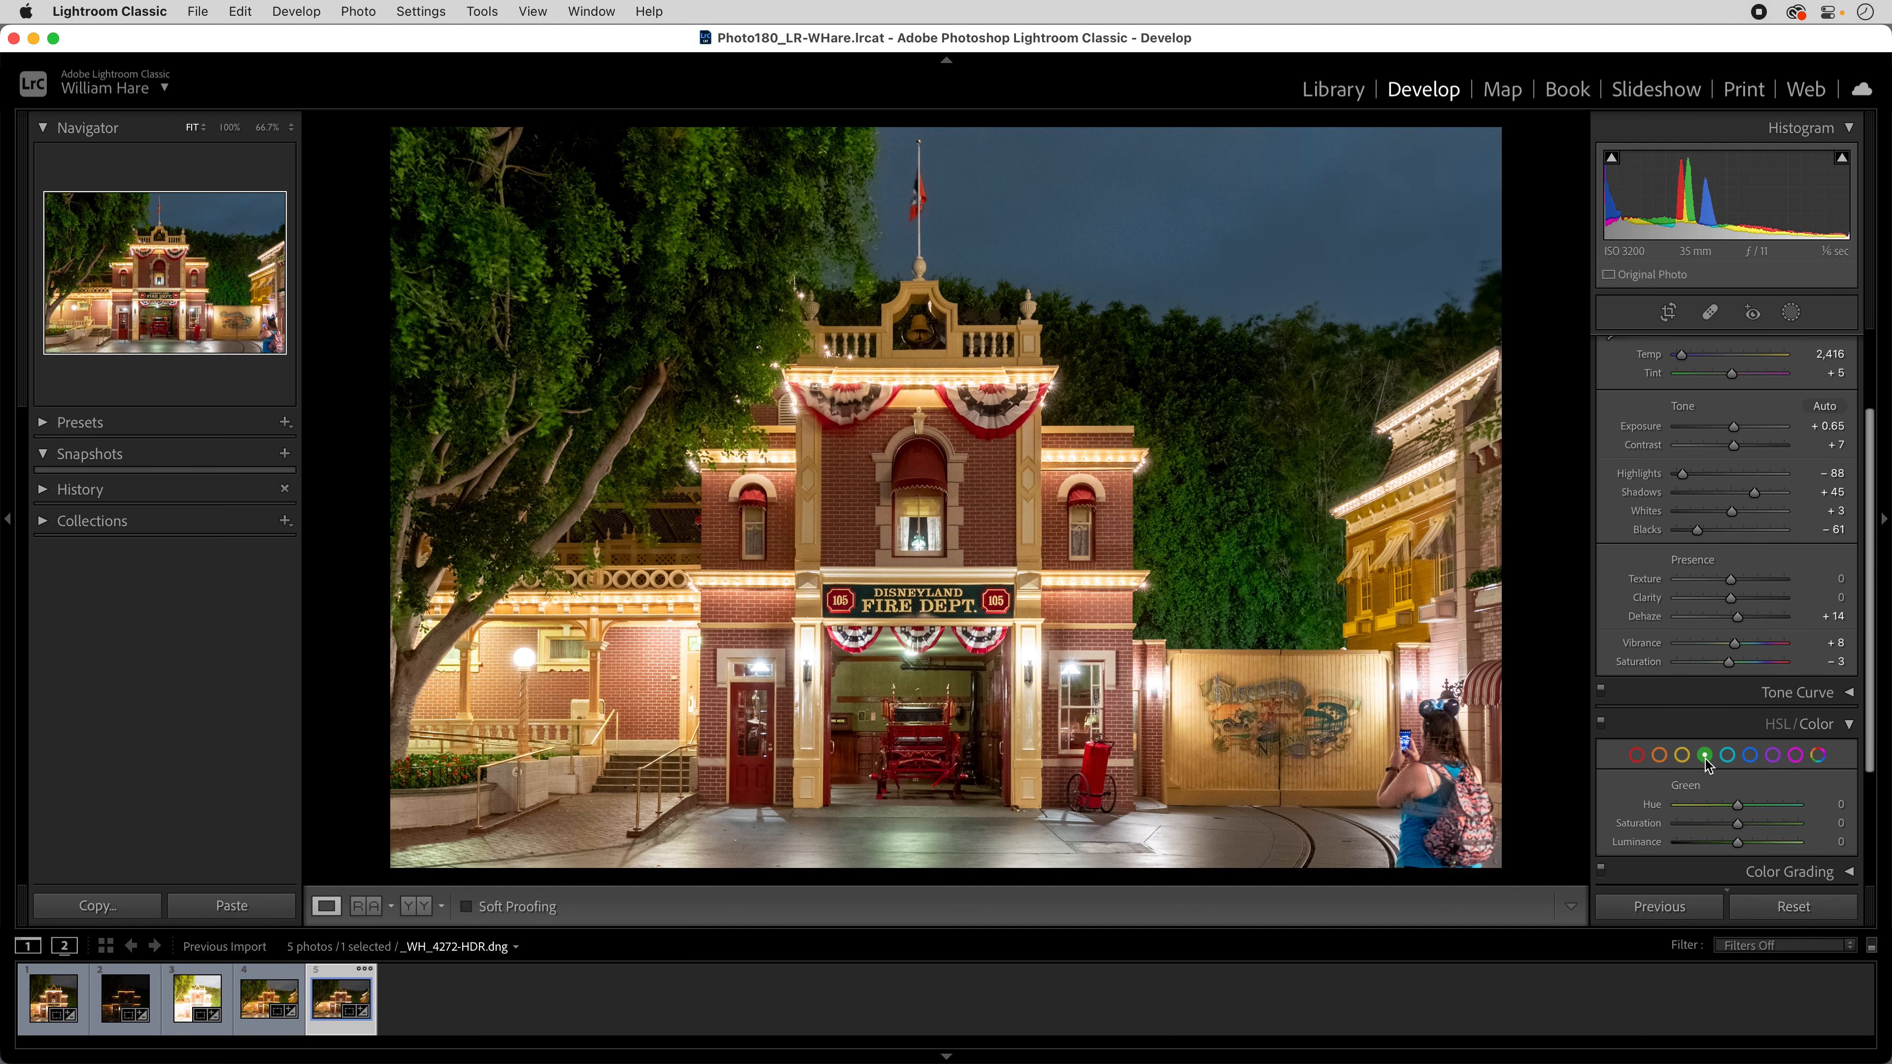
{"action": "scroll", "coordinate": [1708, 763], "scroll_direction": "down", "scroll_amount": 3}
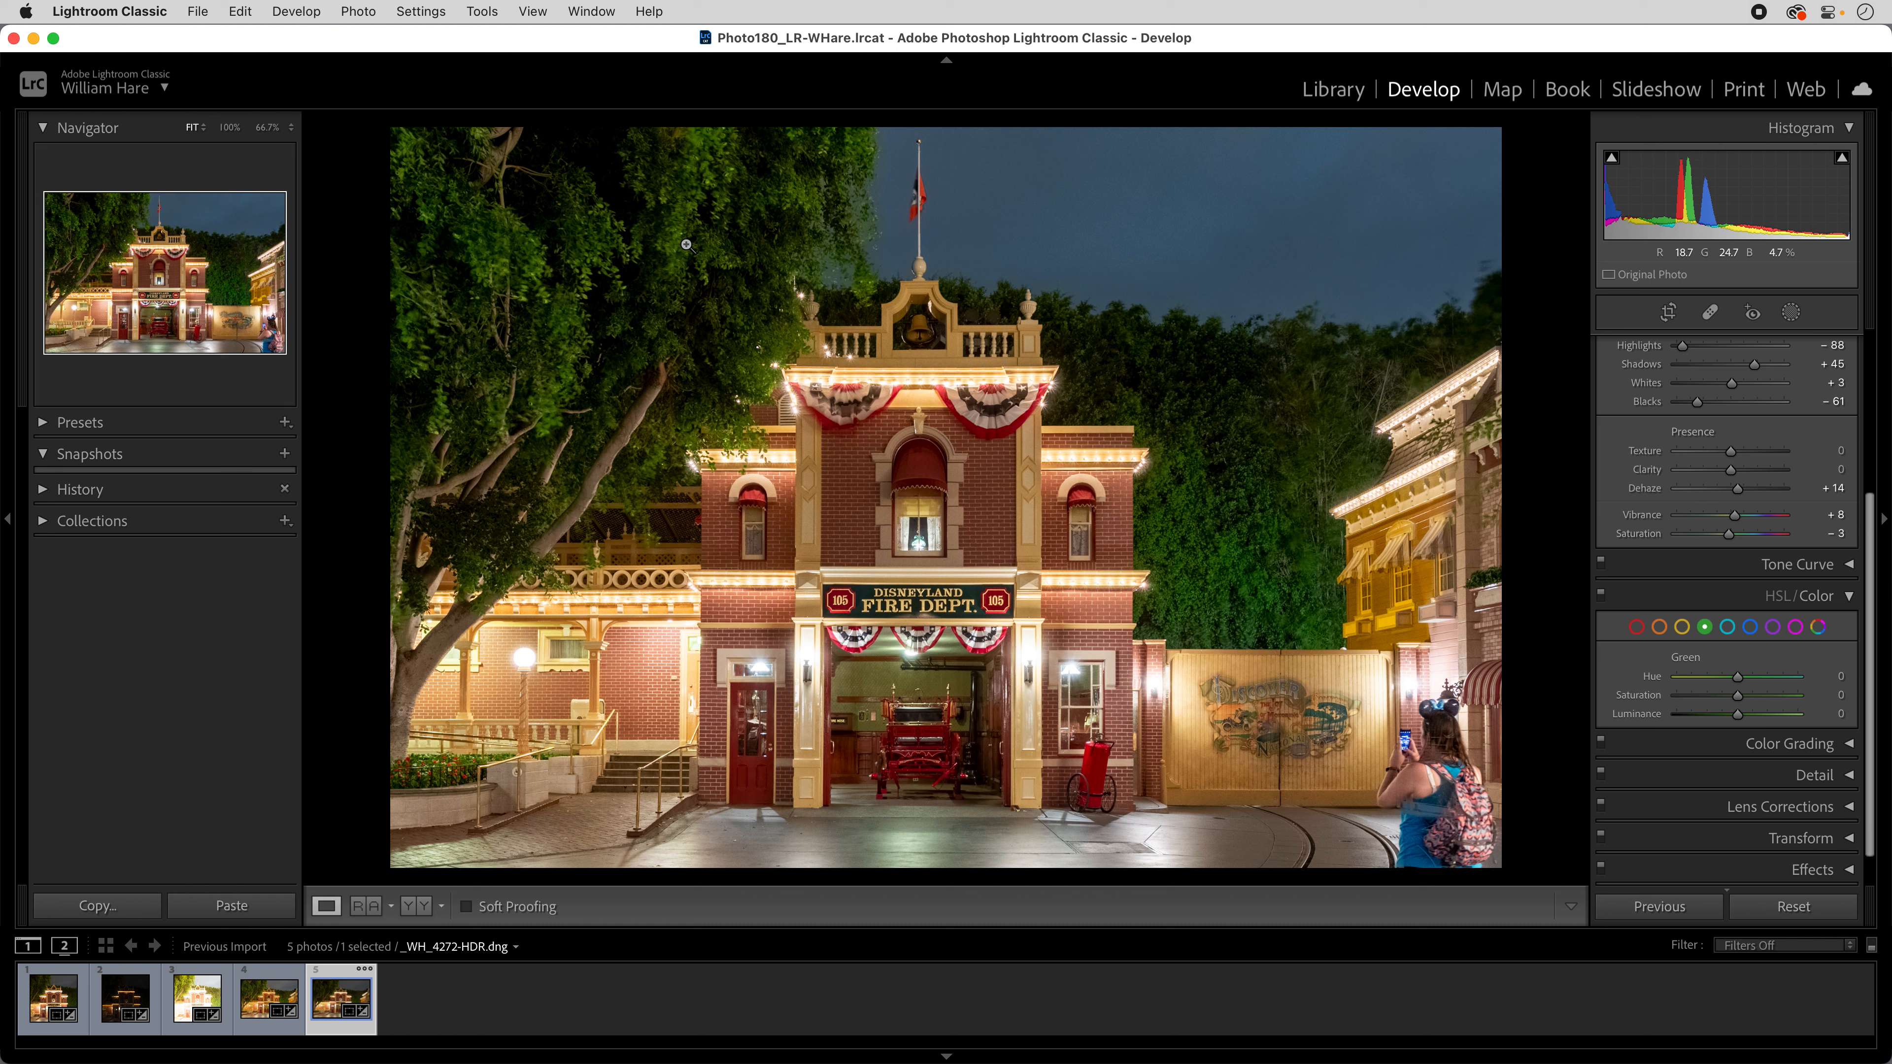
{"action": "mouse_move", "coordinate": [1738, 703]}
{"action": "left_mouse_down"}
{"action": "mouse_move", "coordinate": [1635, 694]}
{"action": "mouse_move", "coordinate": [1711, 700]}
{"action": "left_mouse_up"}
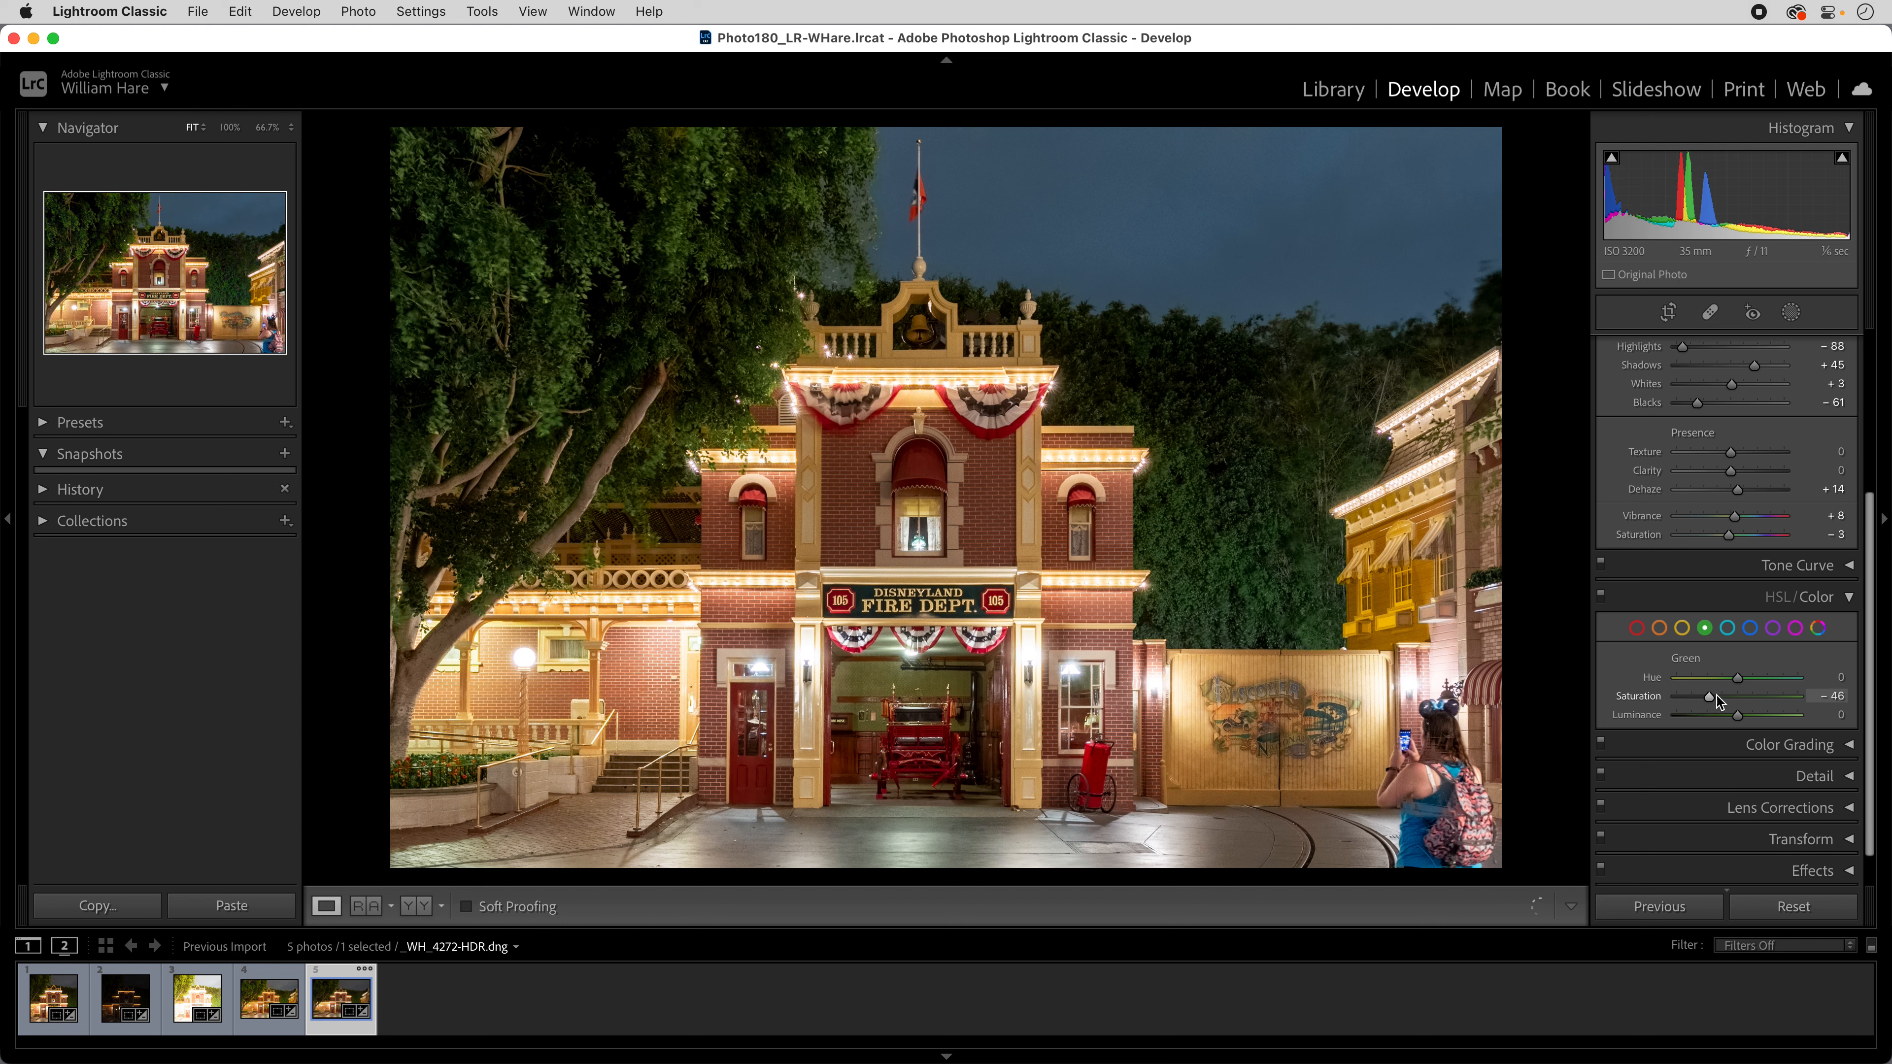
{"action": "scroll", "coordinate": [1745, 686], "scroll_direction": "up", "scroll_amount": 1}
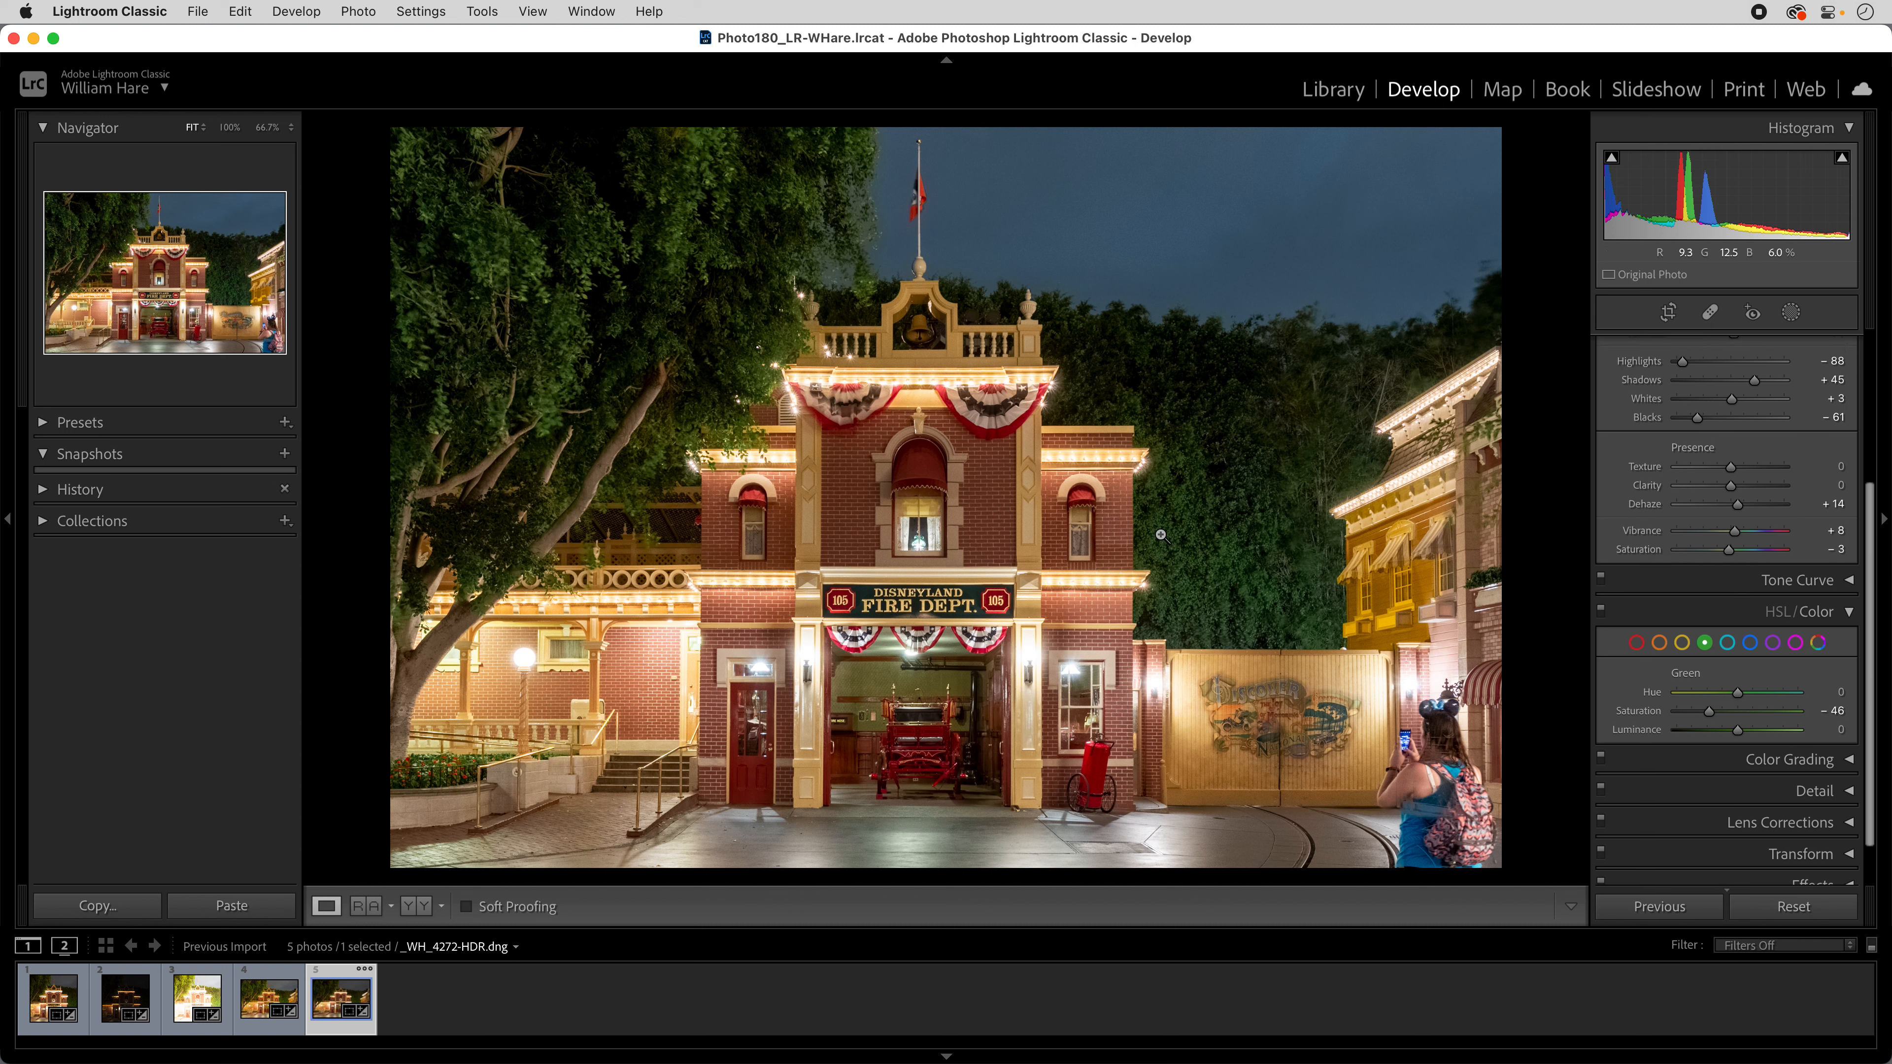
{"action": "left_click_drag", "start_coordinate": [1745, 693], "coordinate": [1716, 704]}
{"action": "left_click", "coordinate": [1709, 651]}
{"action": "scroll", "coordinate": [1720, 628], "scroll_direction": "up", "scroll_amount": 5}
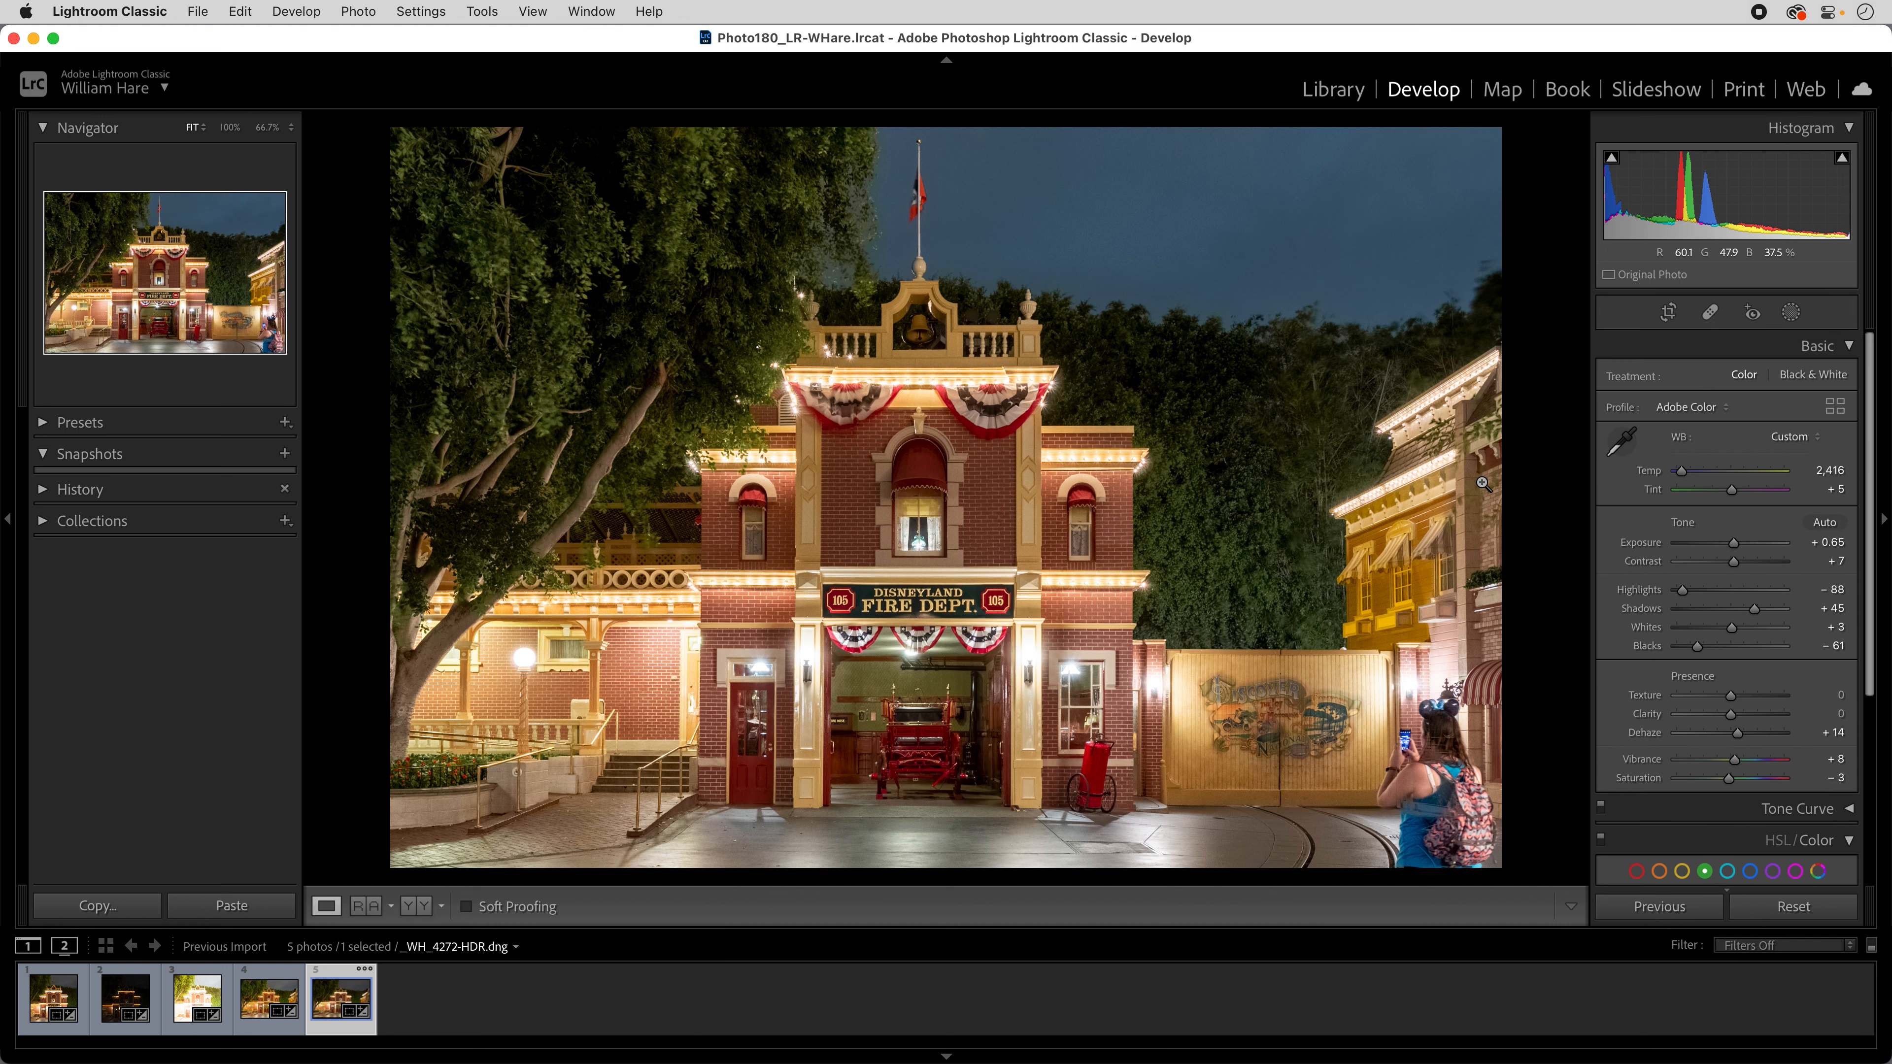
- Crop the photo to a 1 x 1 square with the fire station tower centered in the frame
{"action": "left_click", "coordinate": [1668, 312]}
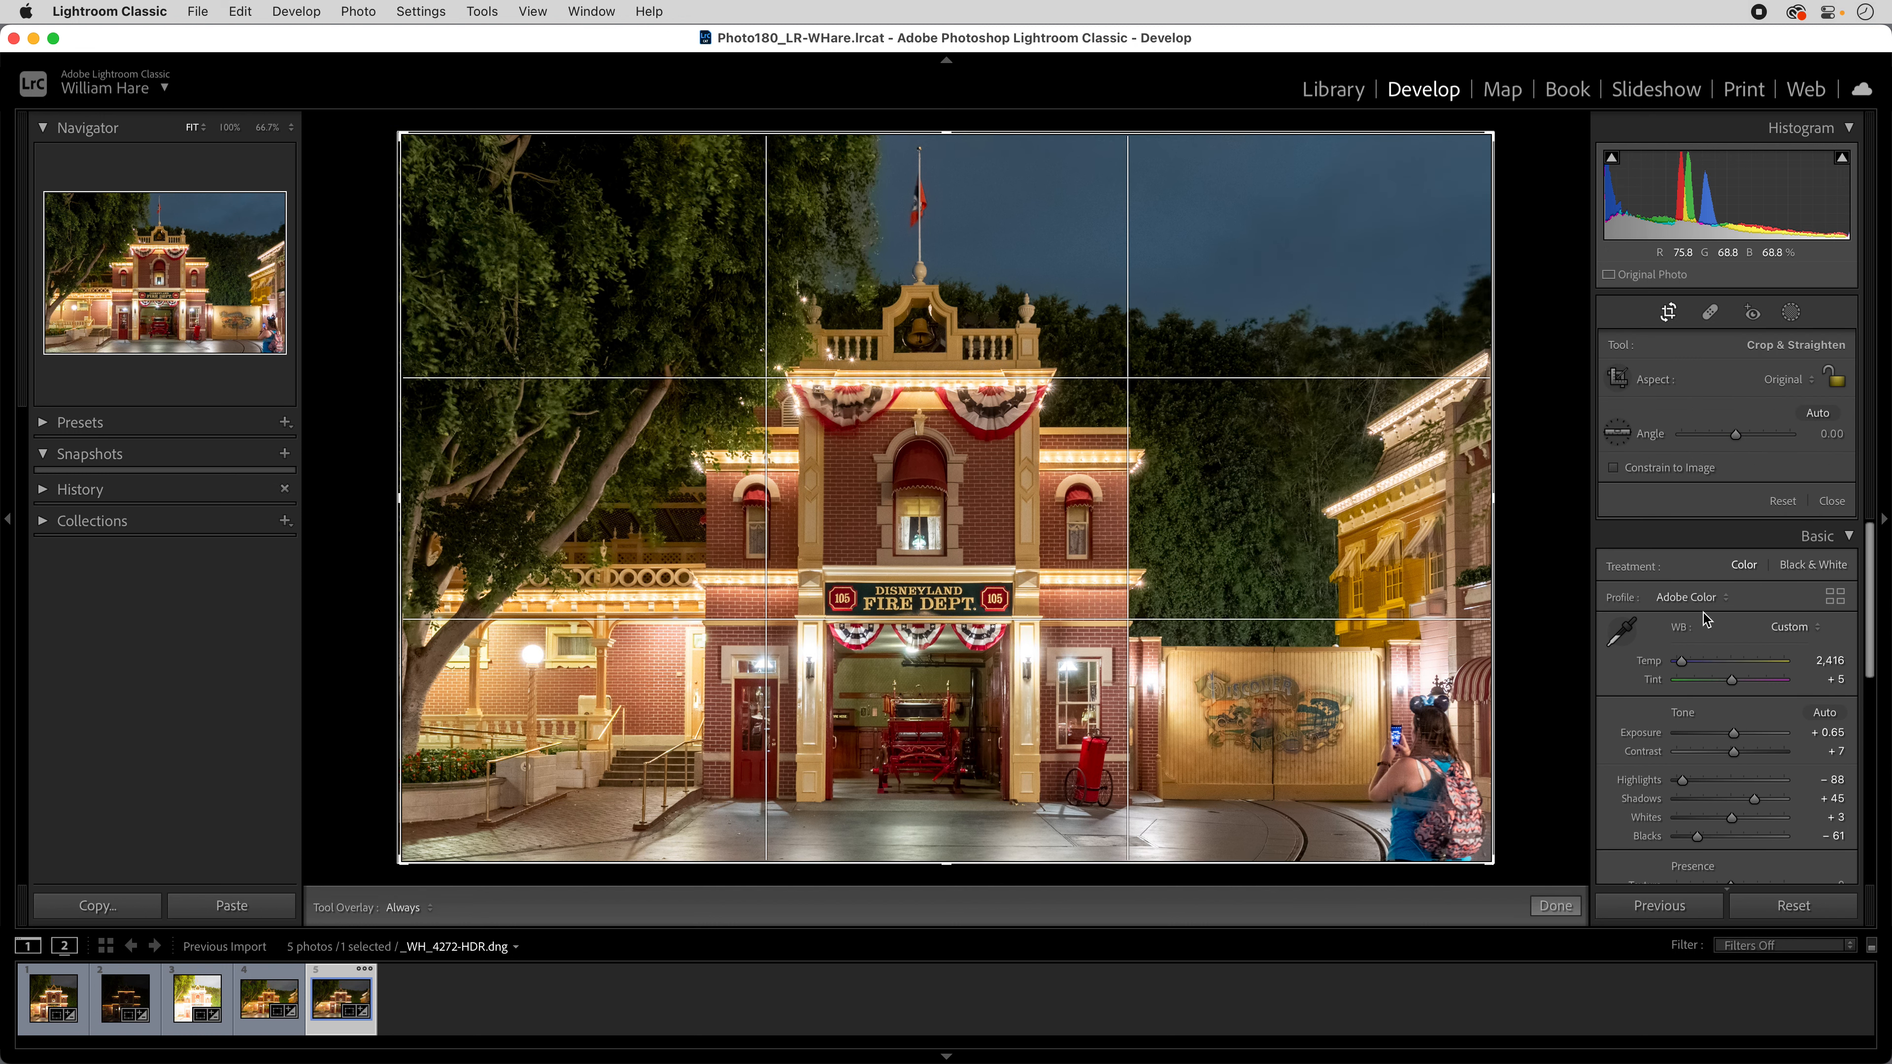
{"action": "left_click", "coordinate": [1787, 377]}
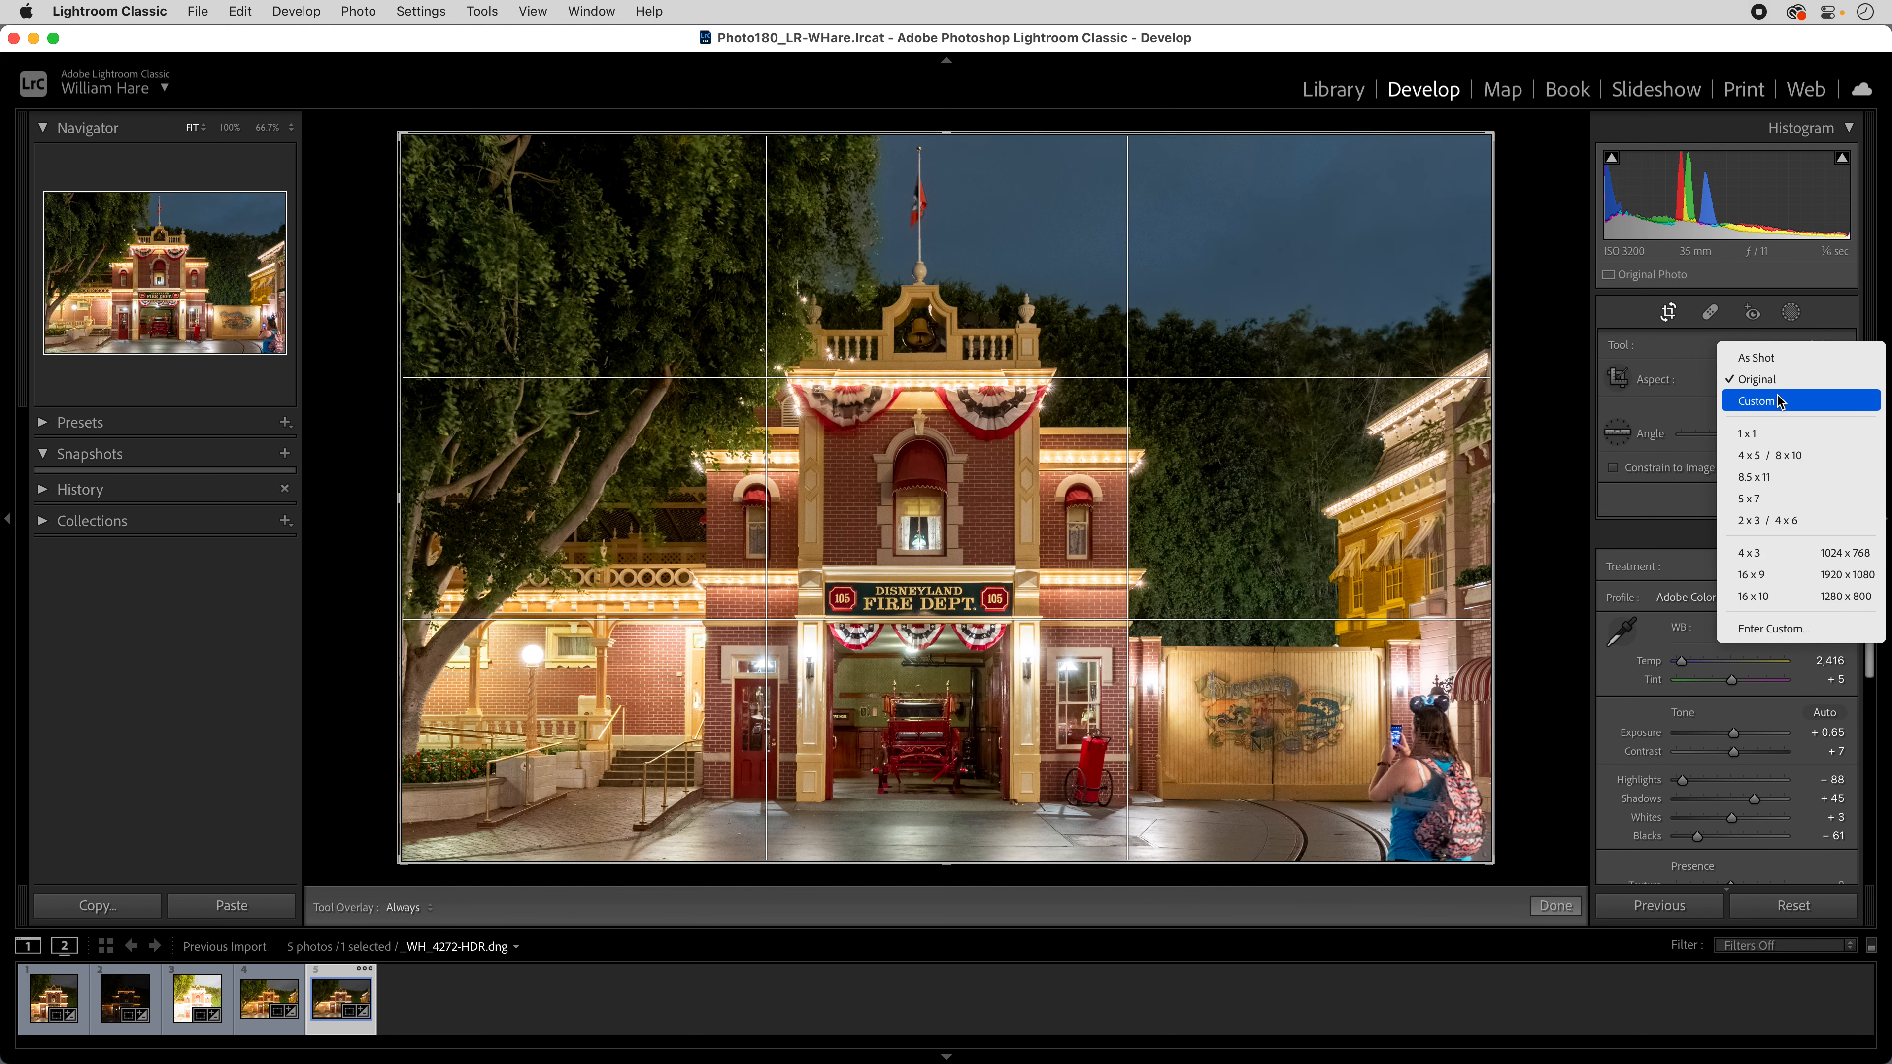
{"action": "left_click", "coordinate": [1778, 438]}
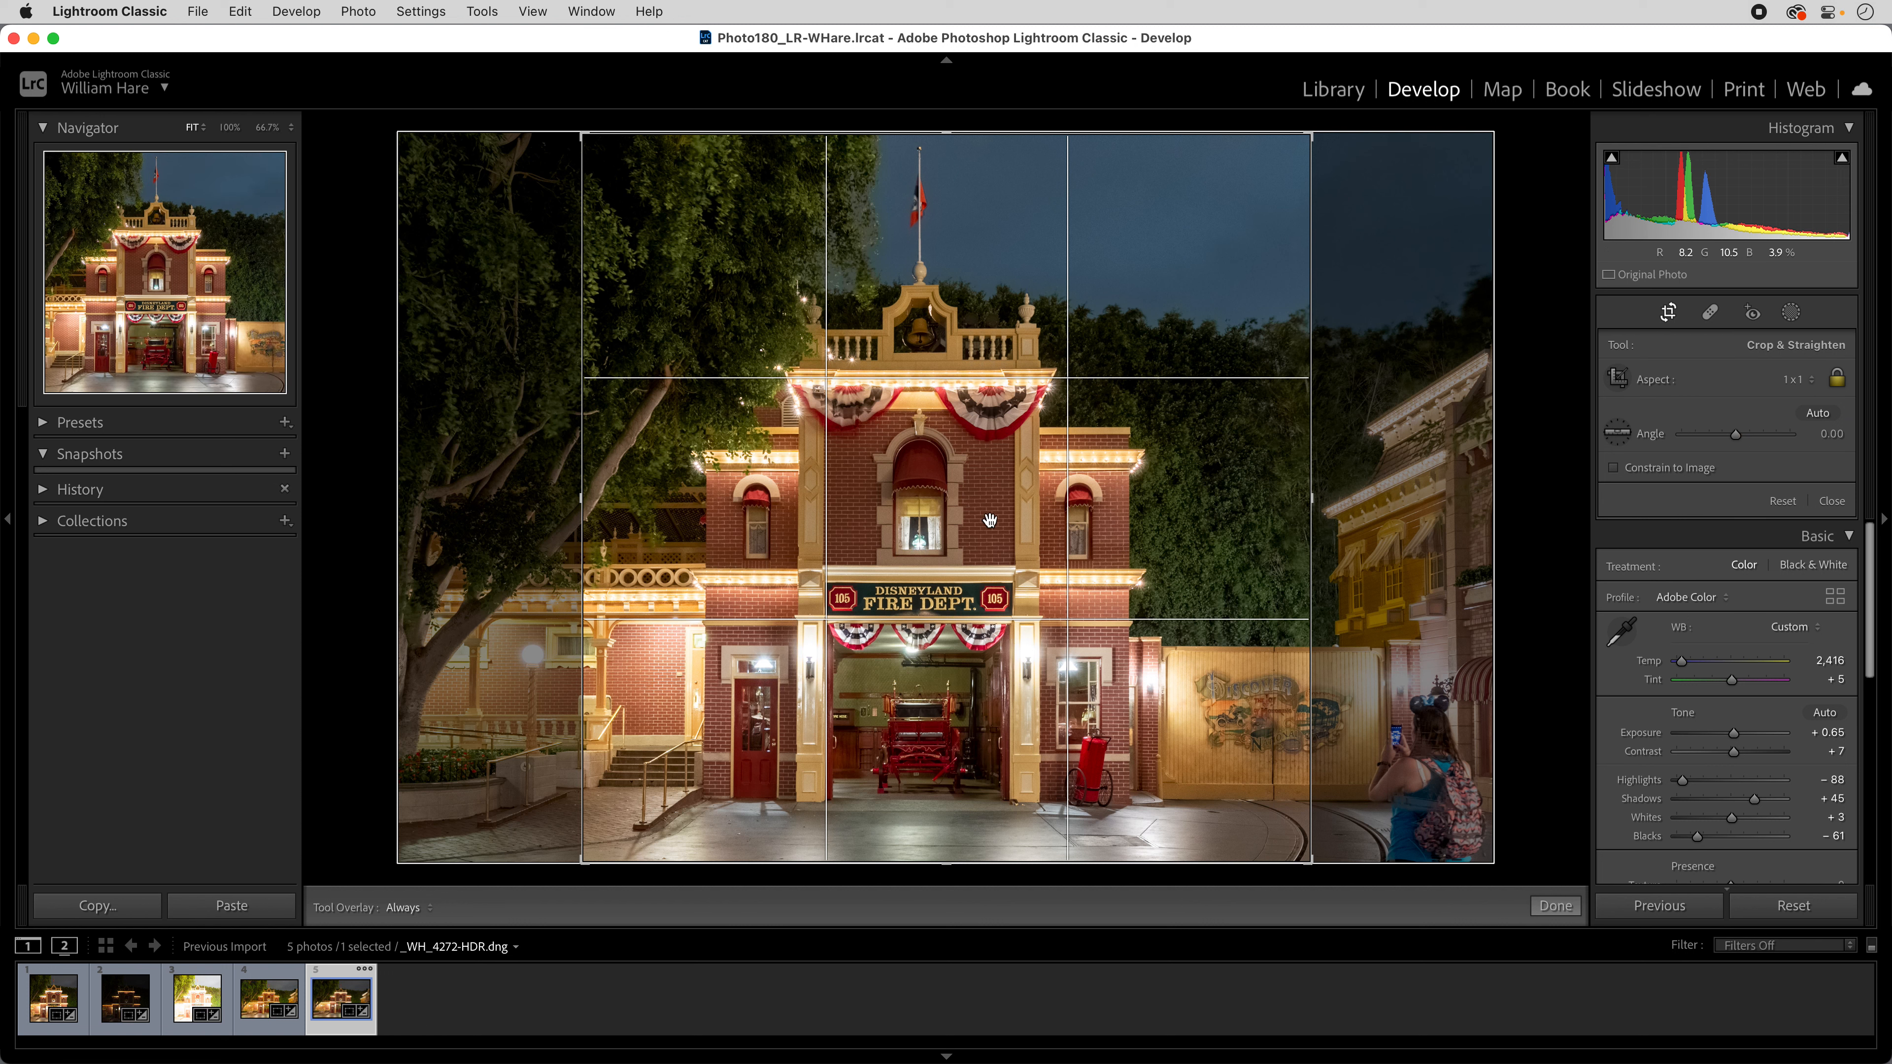
{"action": "left_click_drag", "start_coordinate": [977, 517], "coordinate": [1003, 516]}
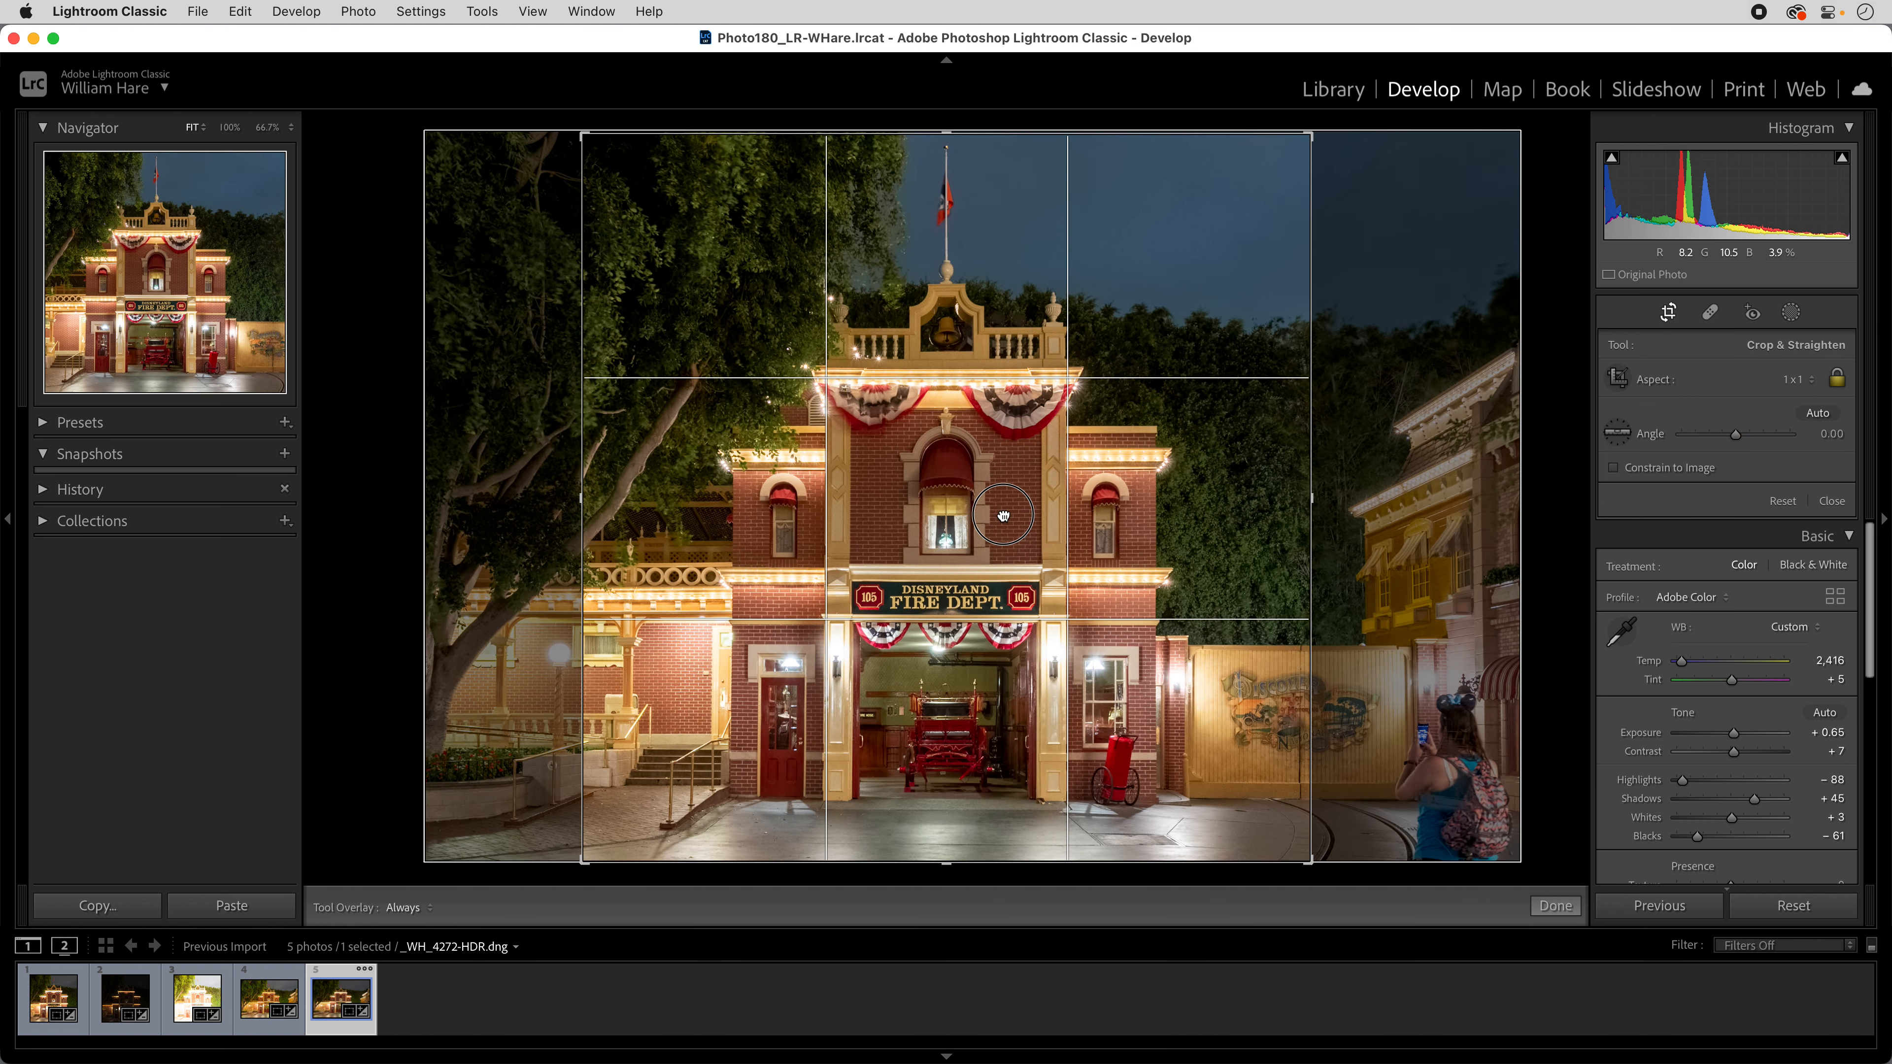
{"action": "key", "text": "Return"}
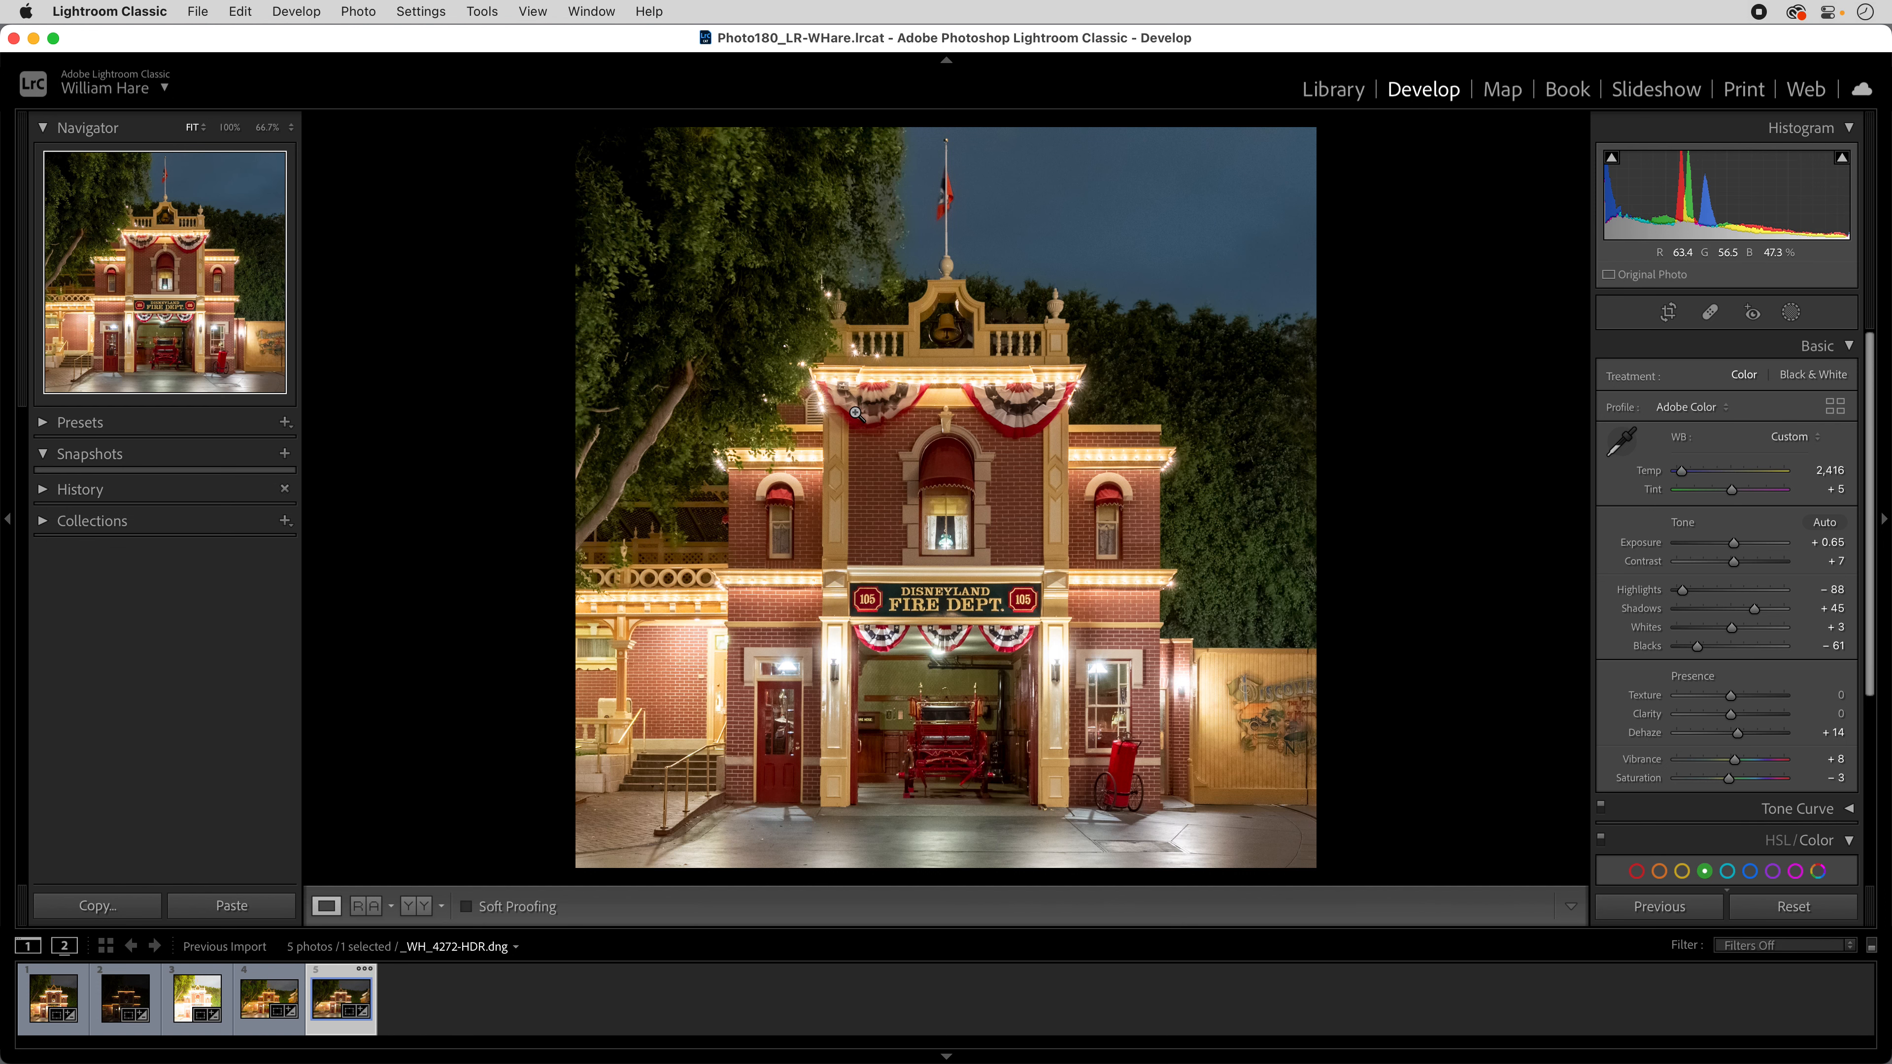
- Inspect the cropped three-exposure HDR at 100% and compare its noise with _WH_4271-HDR.dng in the tree, sky and facade
{"action": "left_click", "coordinate": [890, 431]}
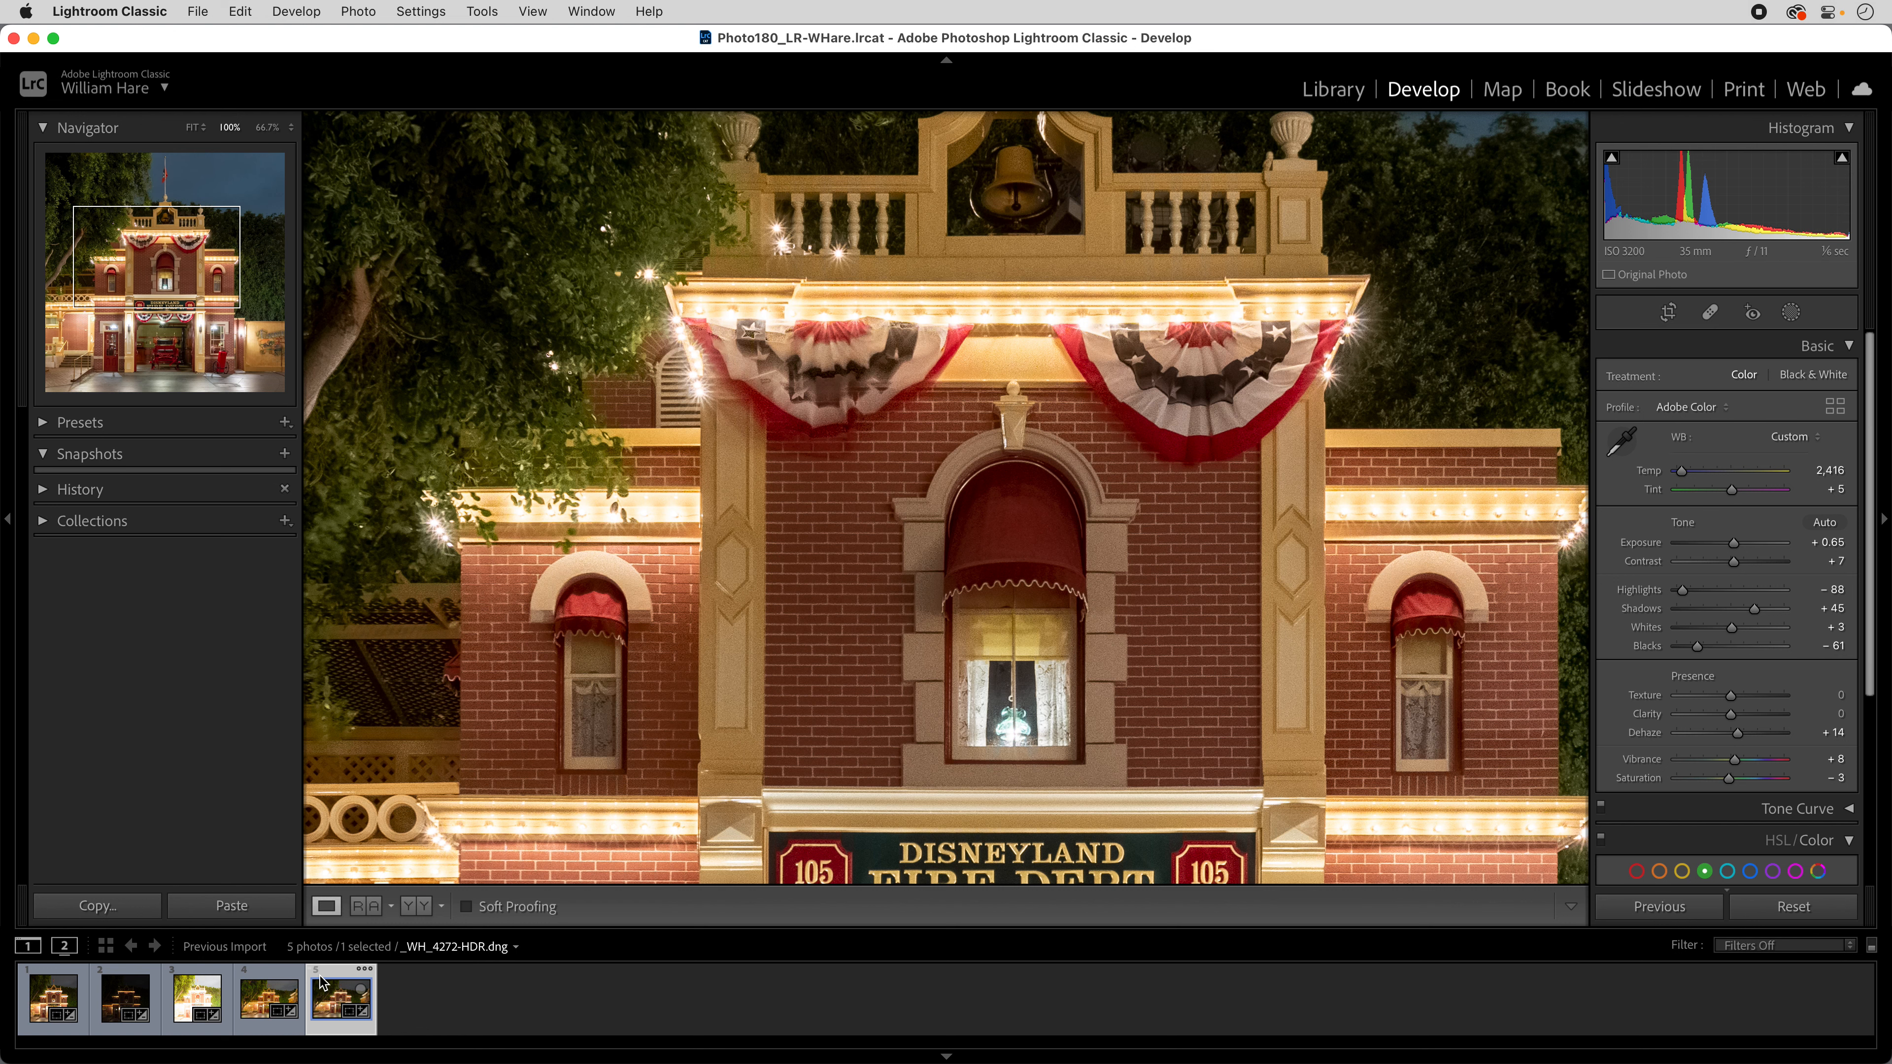
{"action": "left_click", "coordinate": [253, 999]}
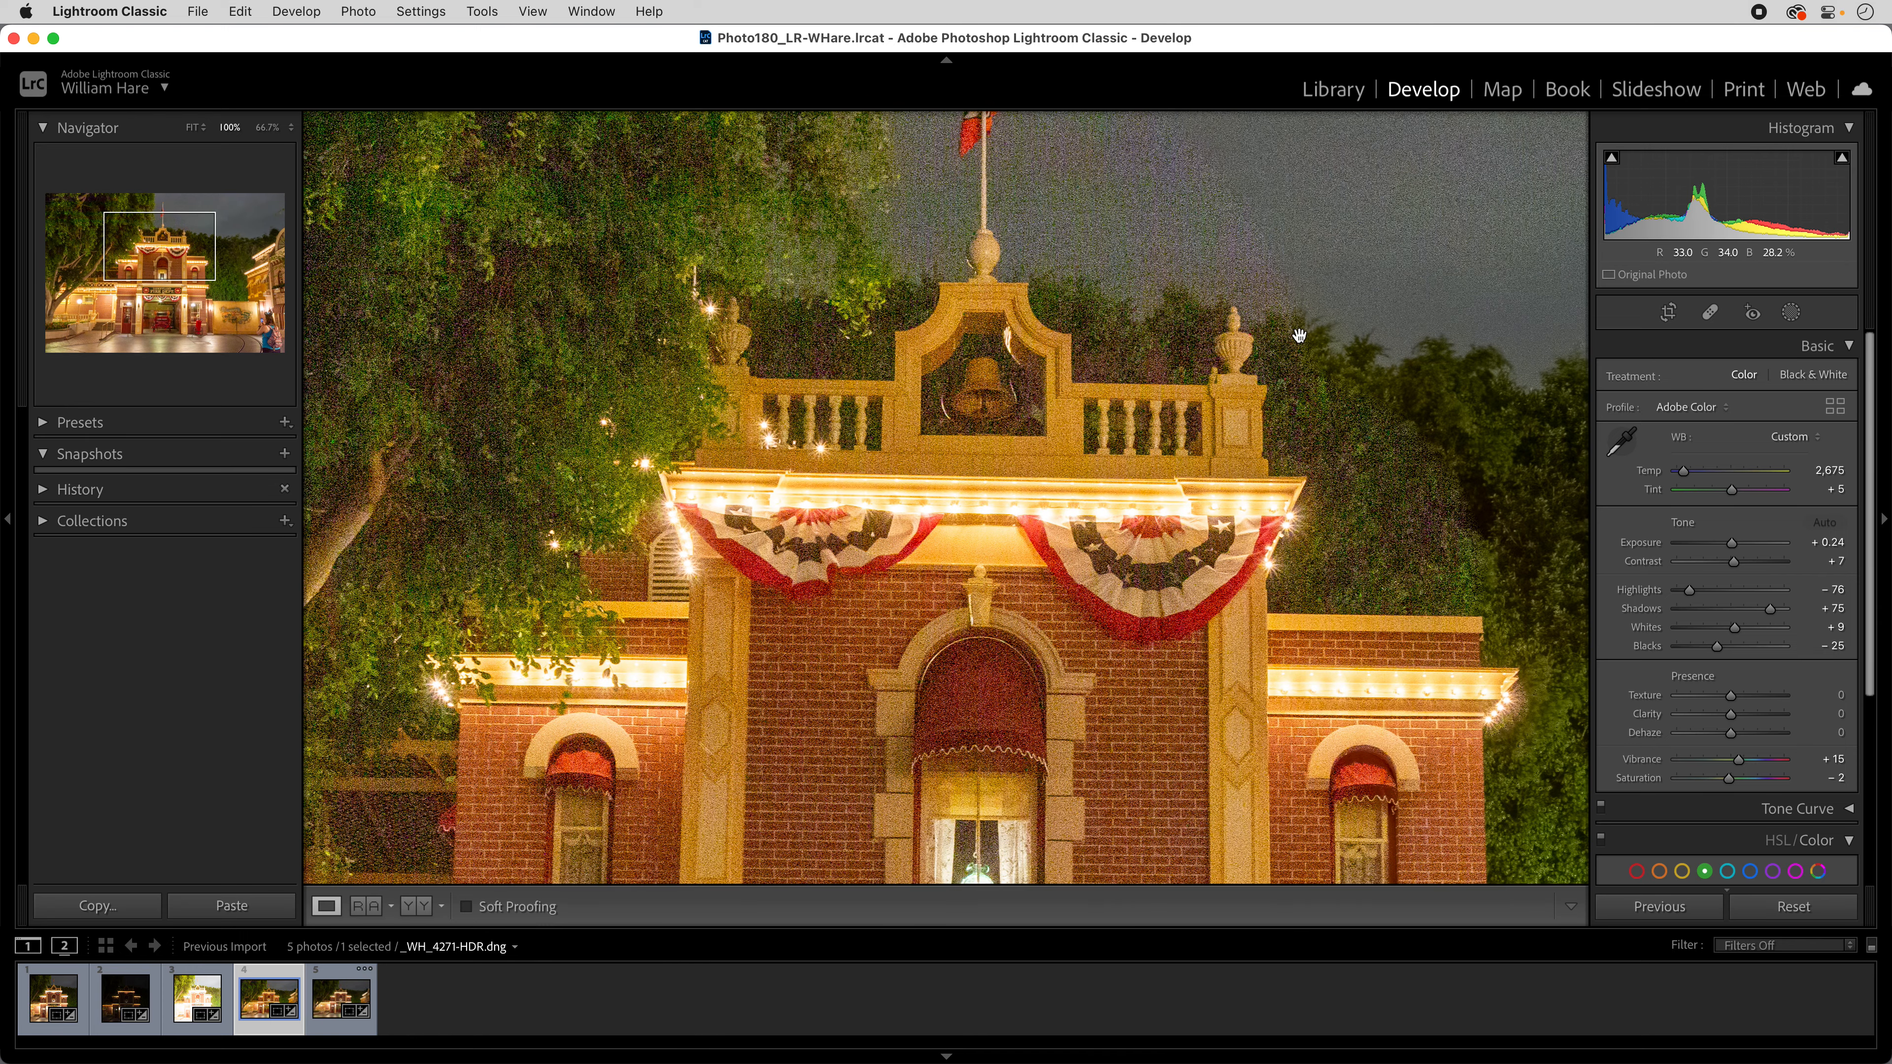
{"action": "scroll", "coordinate": [1299, 342], "scroll_direction": "up", "scroll_amount": 10}
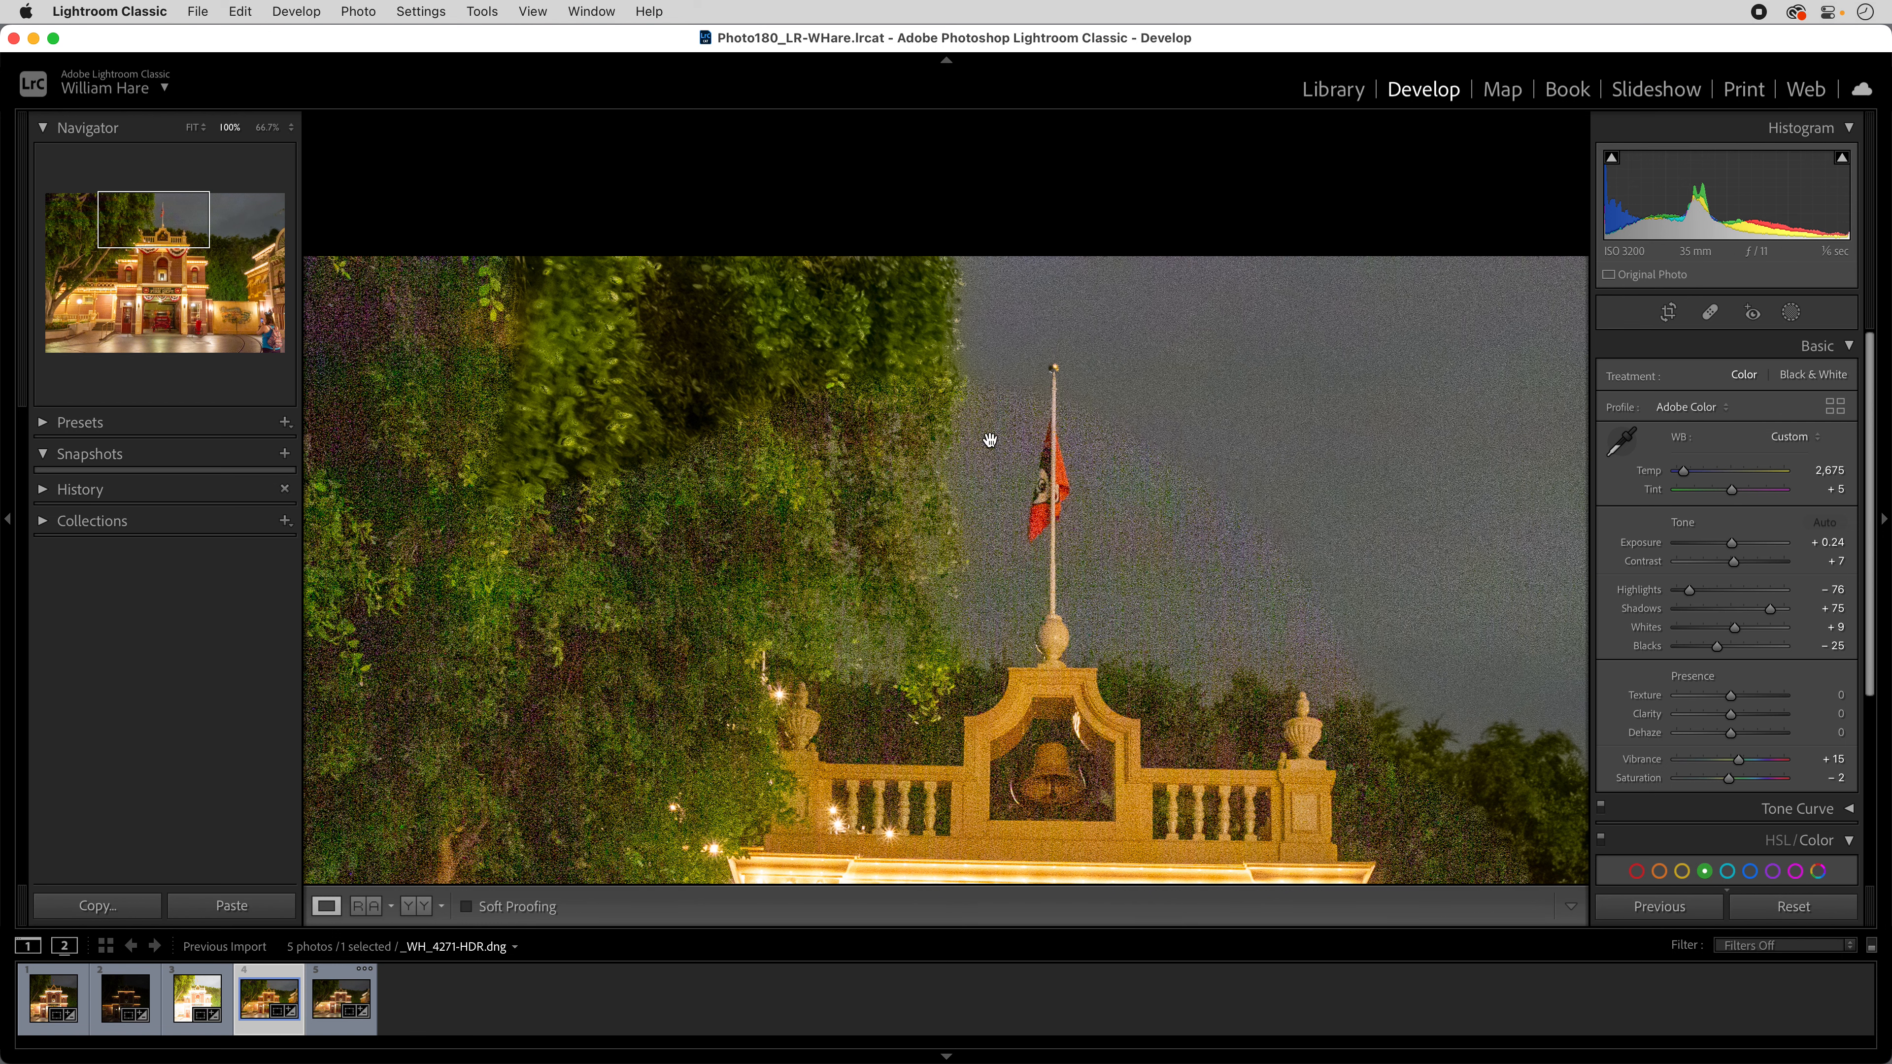
{"action": "scroll", "coordinate": [1090, 541], "scroll_direction": "down", "scroll_amount": 5}
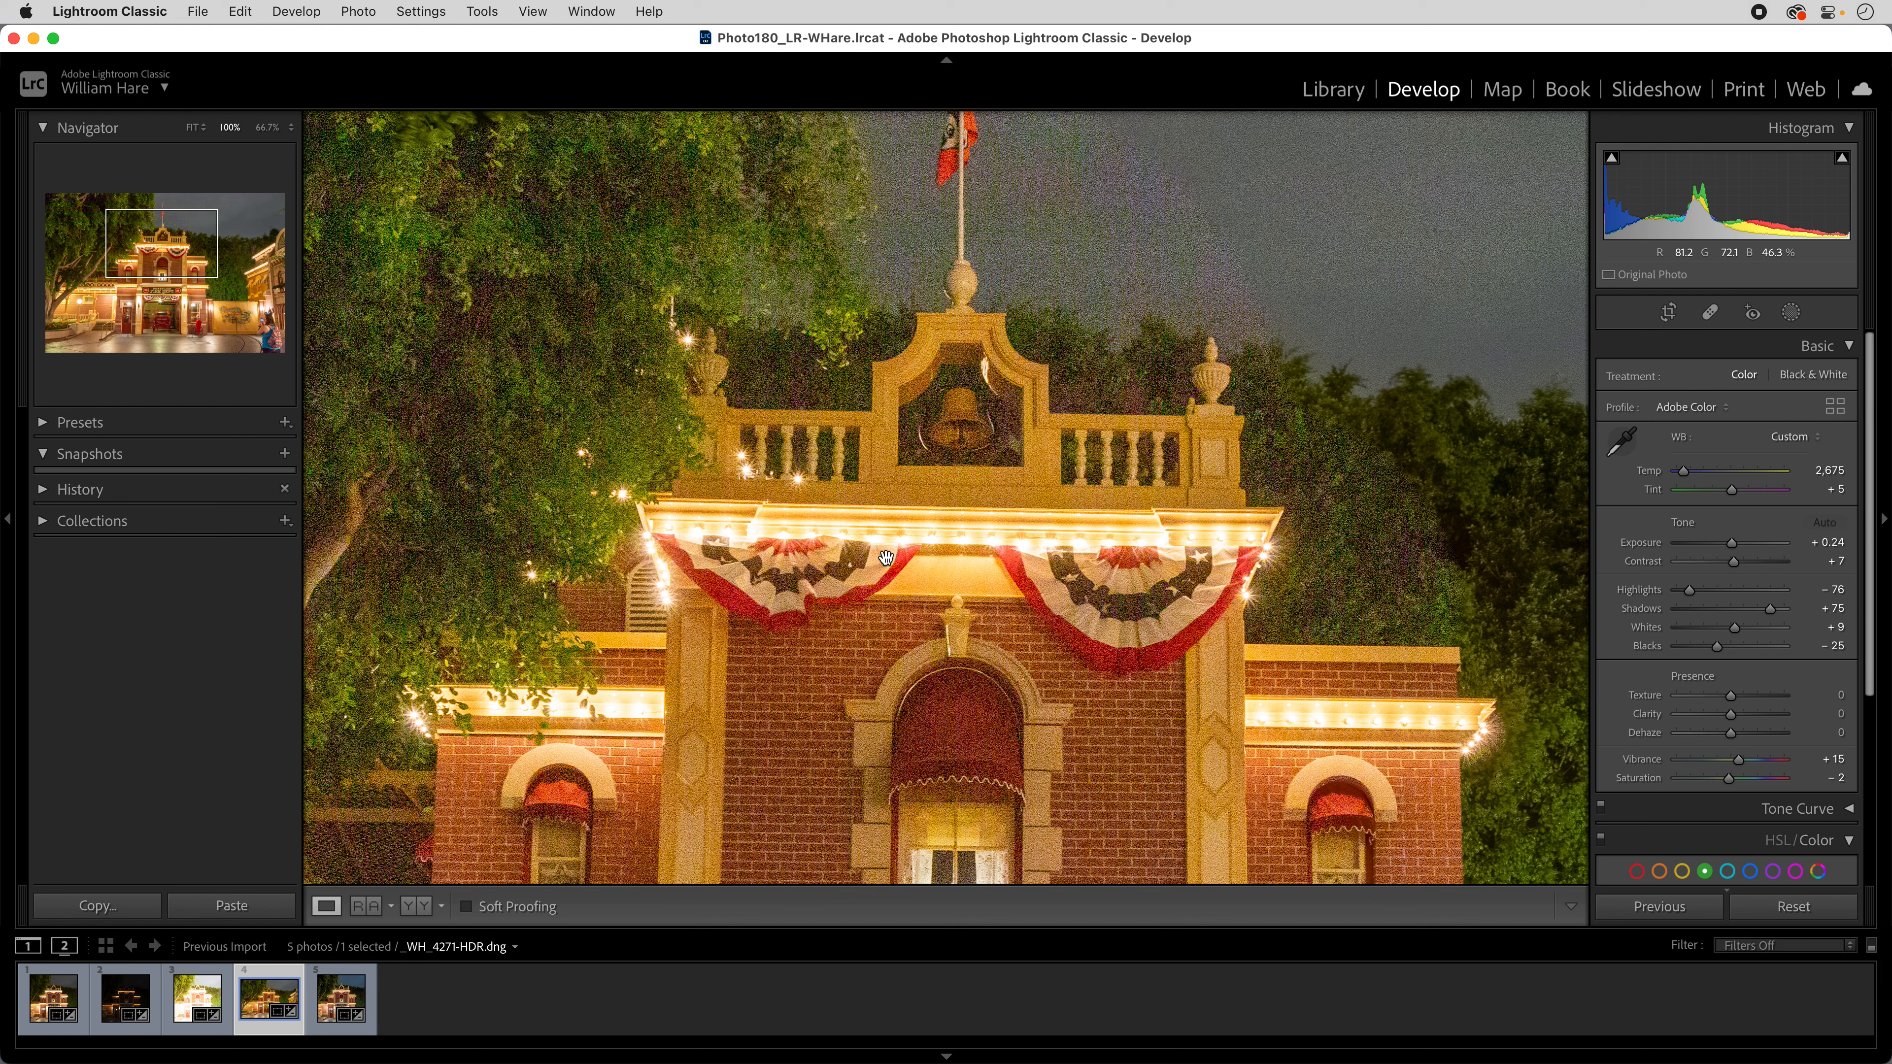
{"action": "left_click_drag", "start_coordinate": [759, 619], "coordinate": [897, 531]}
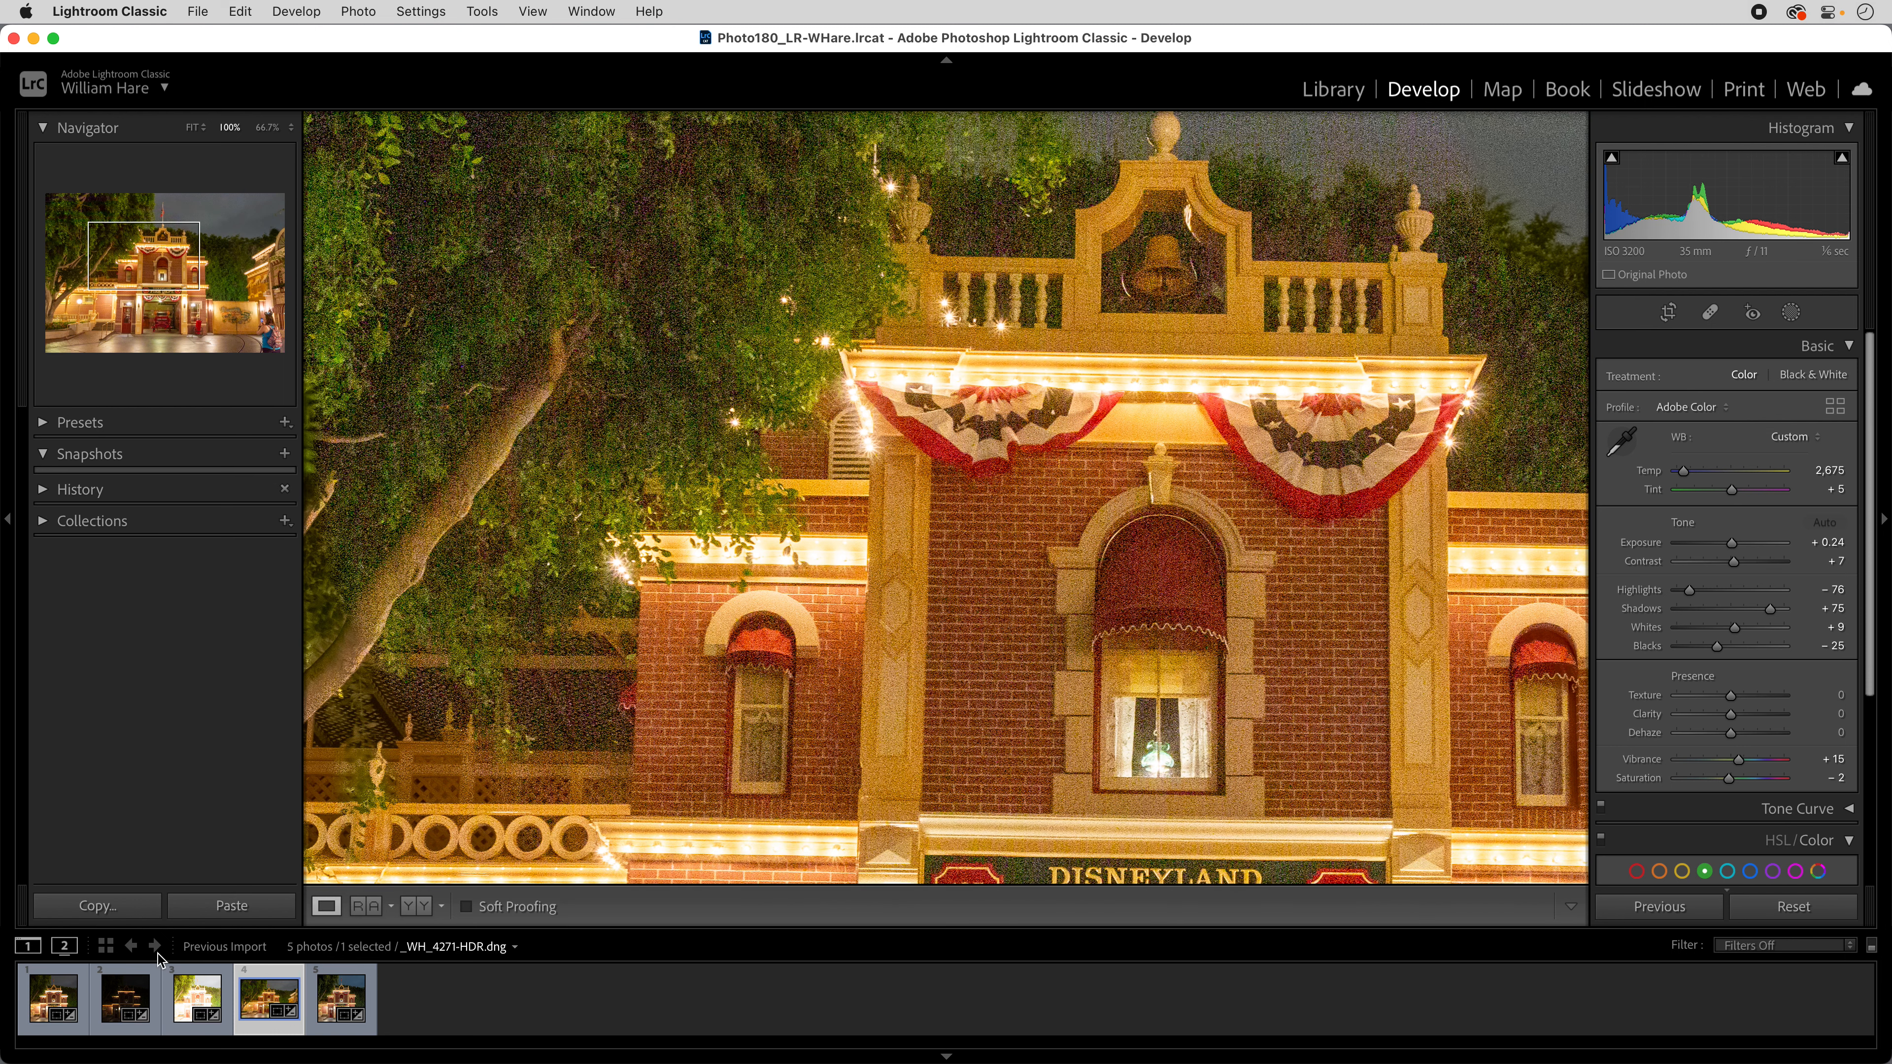
- Create a virtual copy of the original single exposure _WH_4270.dng and select the copy for editing
{"action": "left_click", "coordinate": [38, 997]}
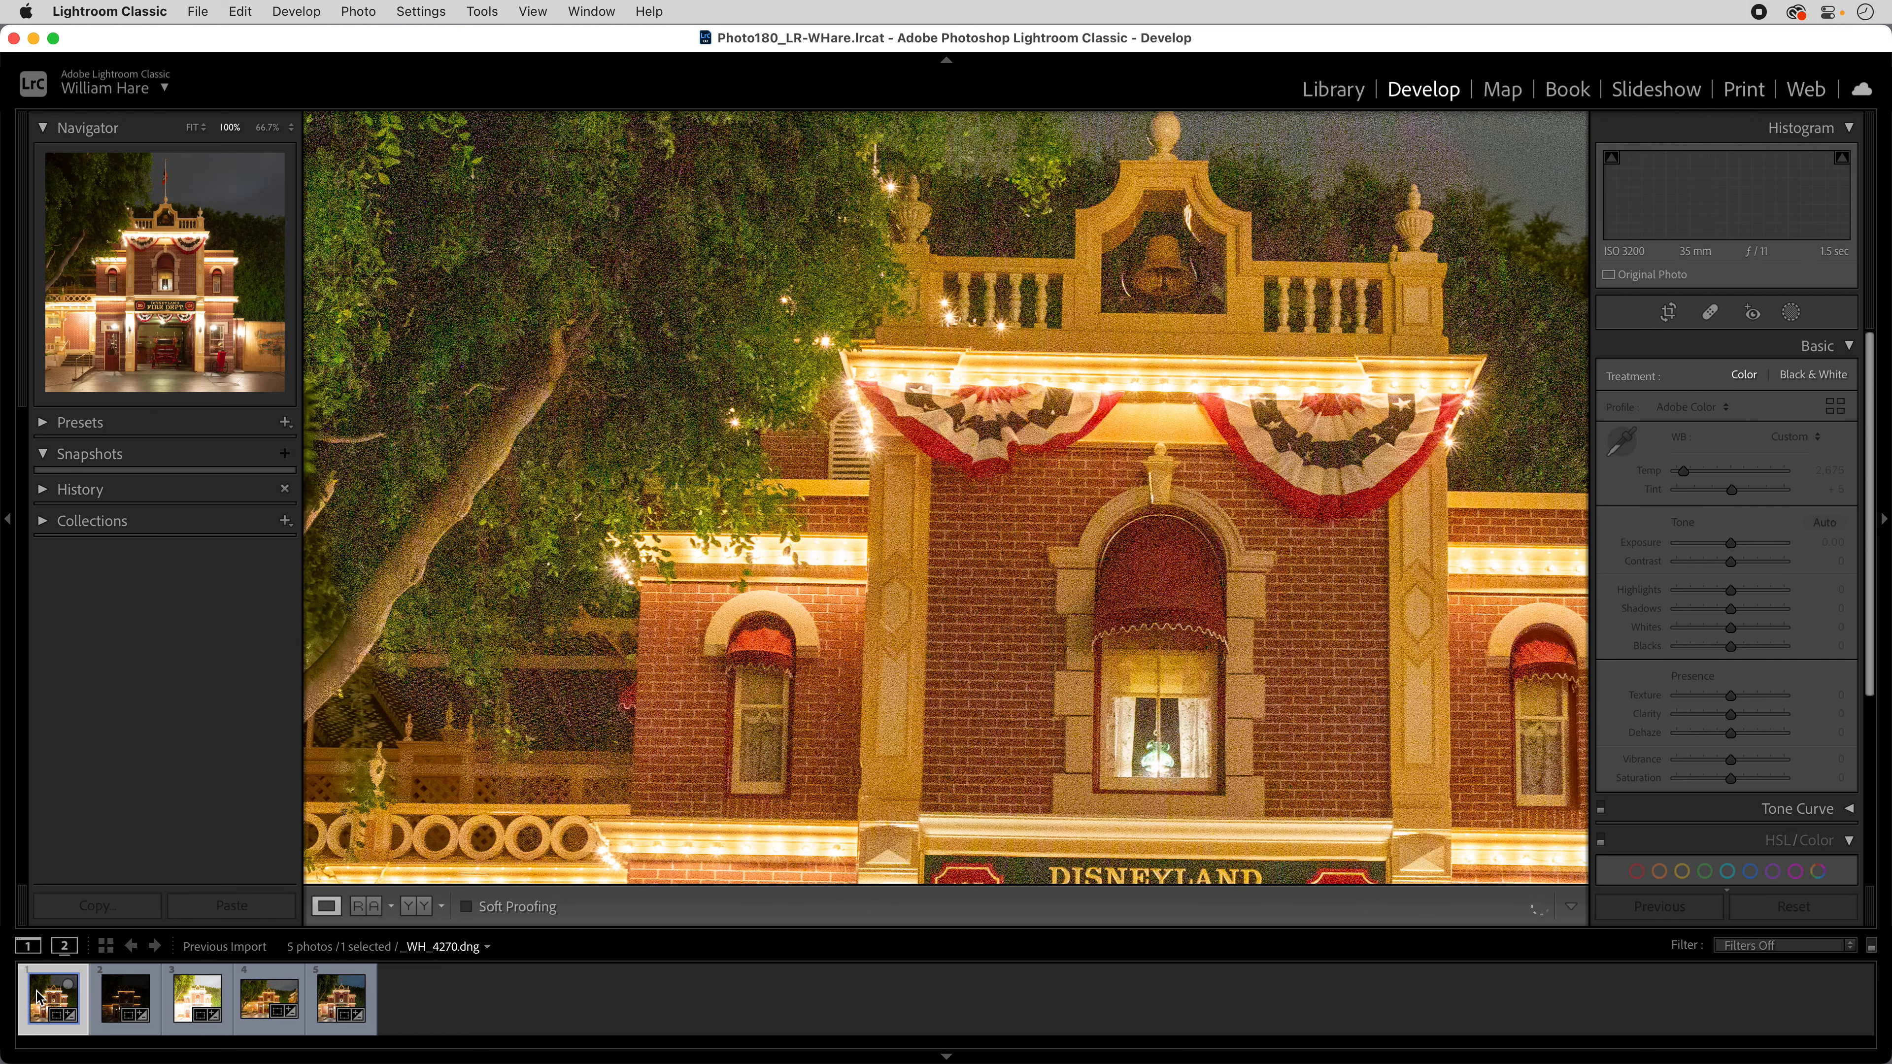
{"action": "key", "text": "z"}
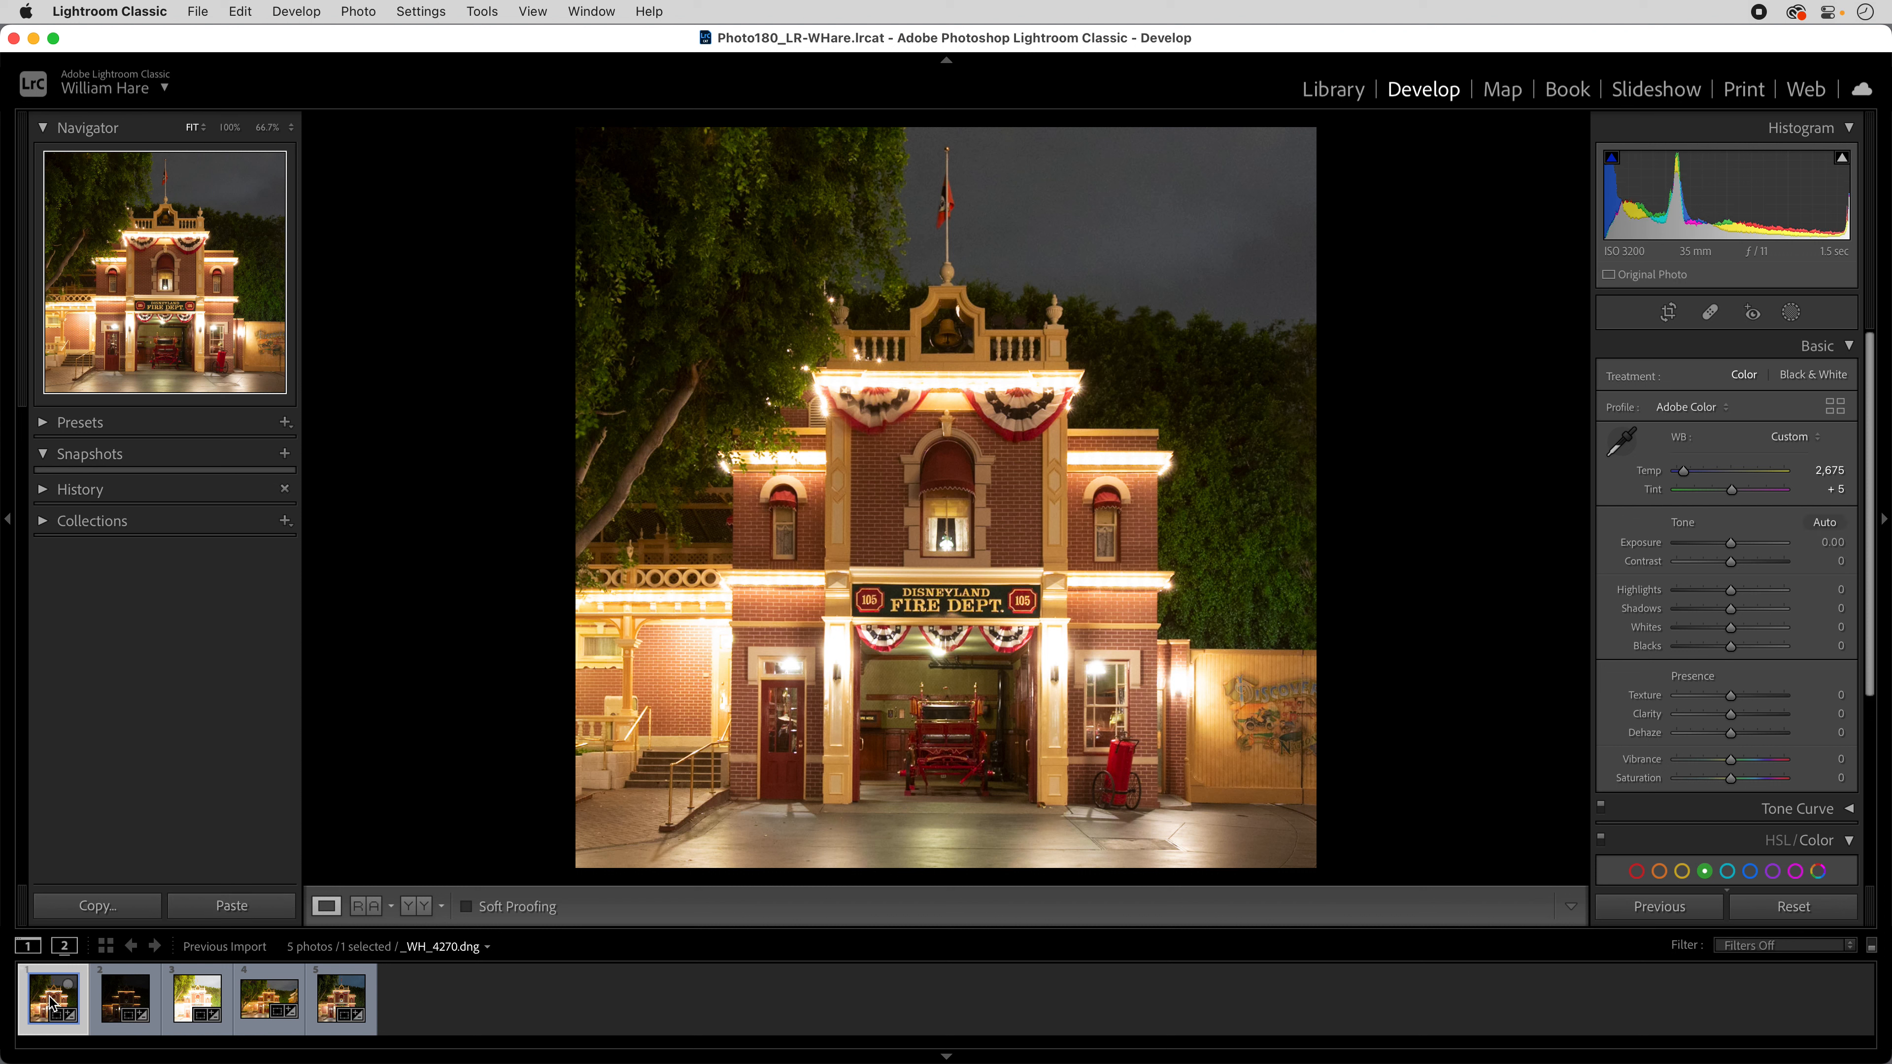
{"action": "right_click", "coordinate": [53, 1003]}
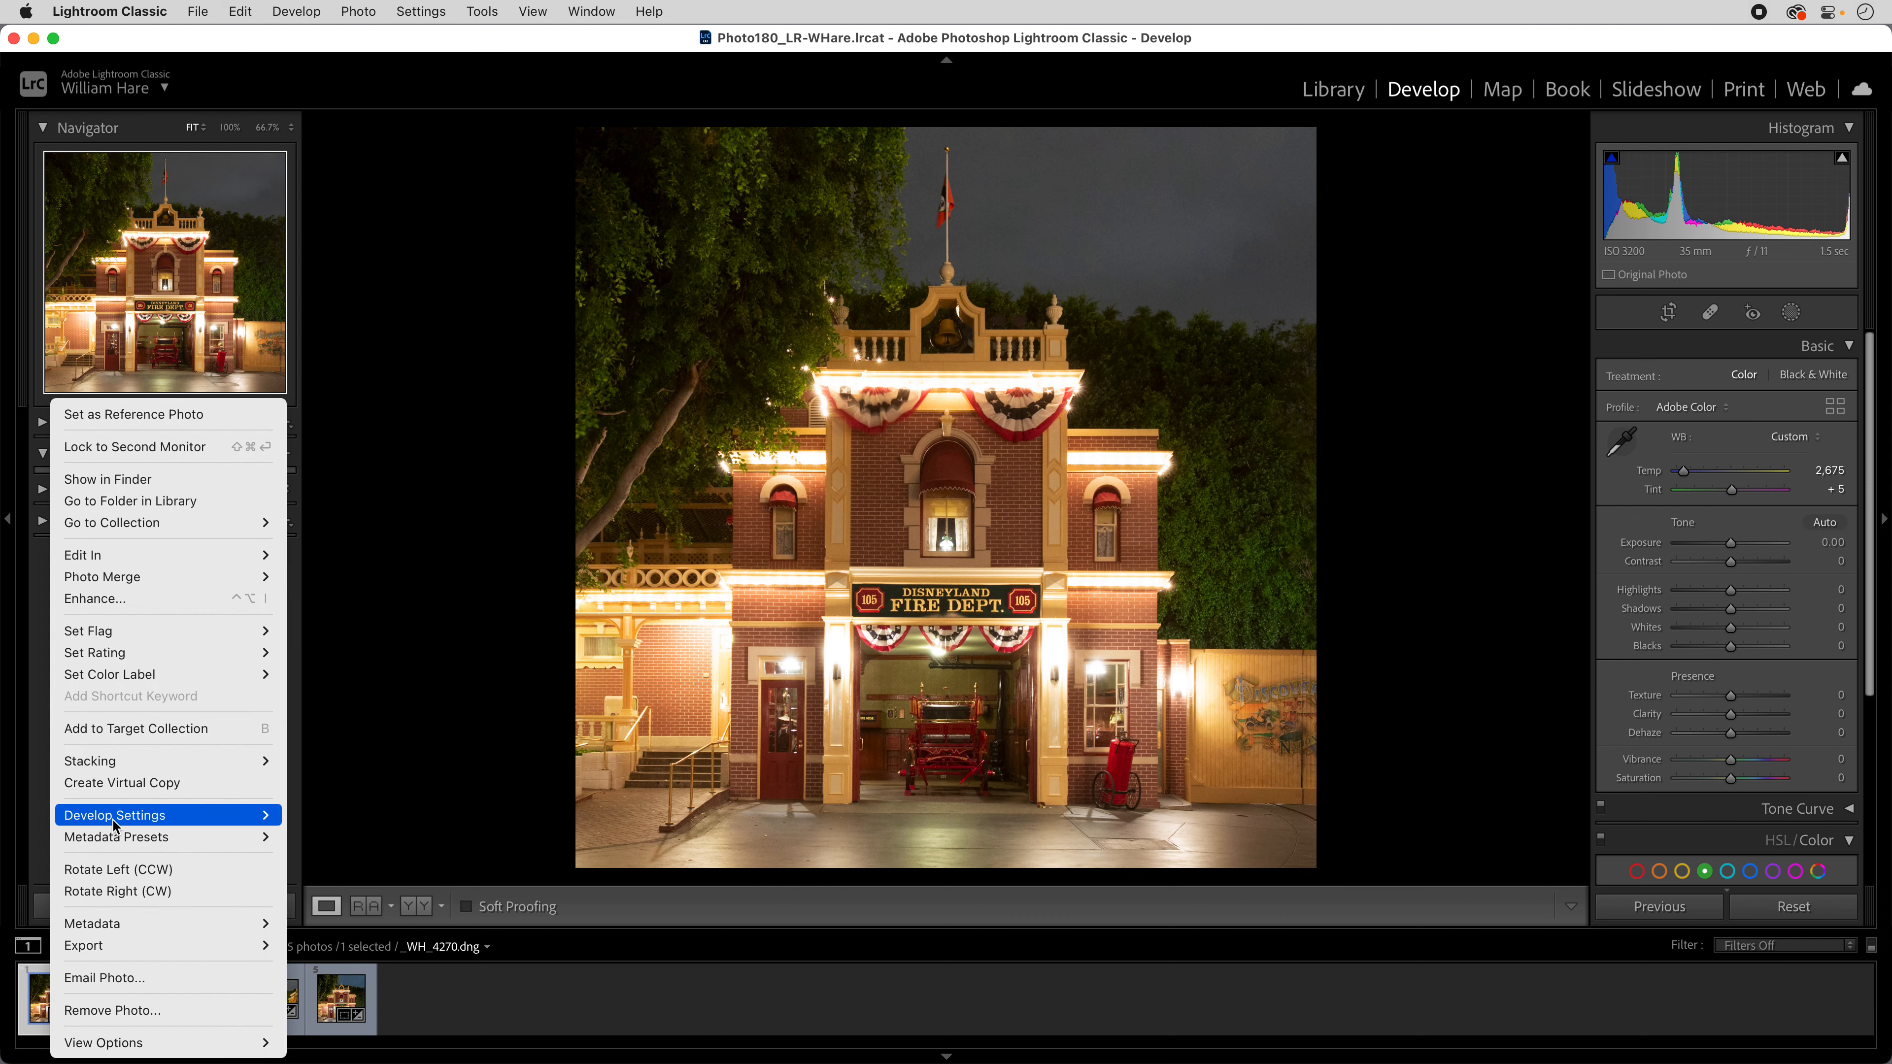
{"action": "mouse_move", "coordinate": [117, 824]}
{"action": "left_click", "coordinate": [127, 782]}
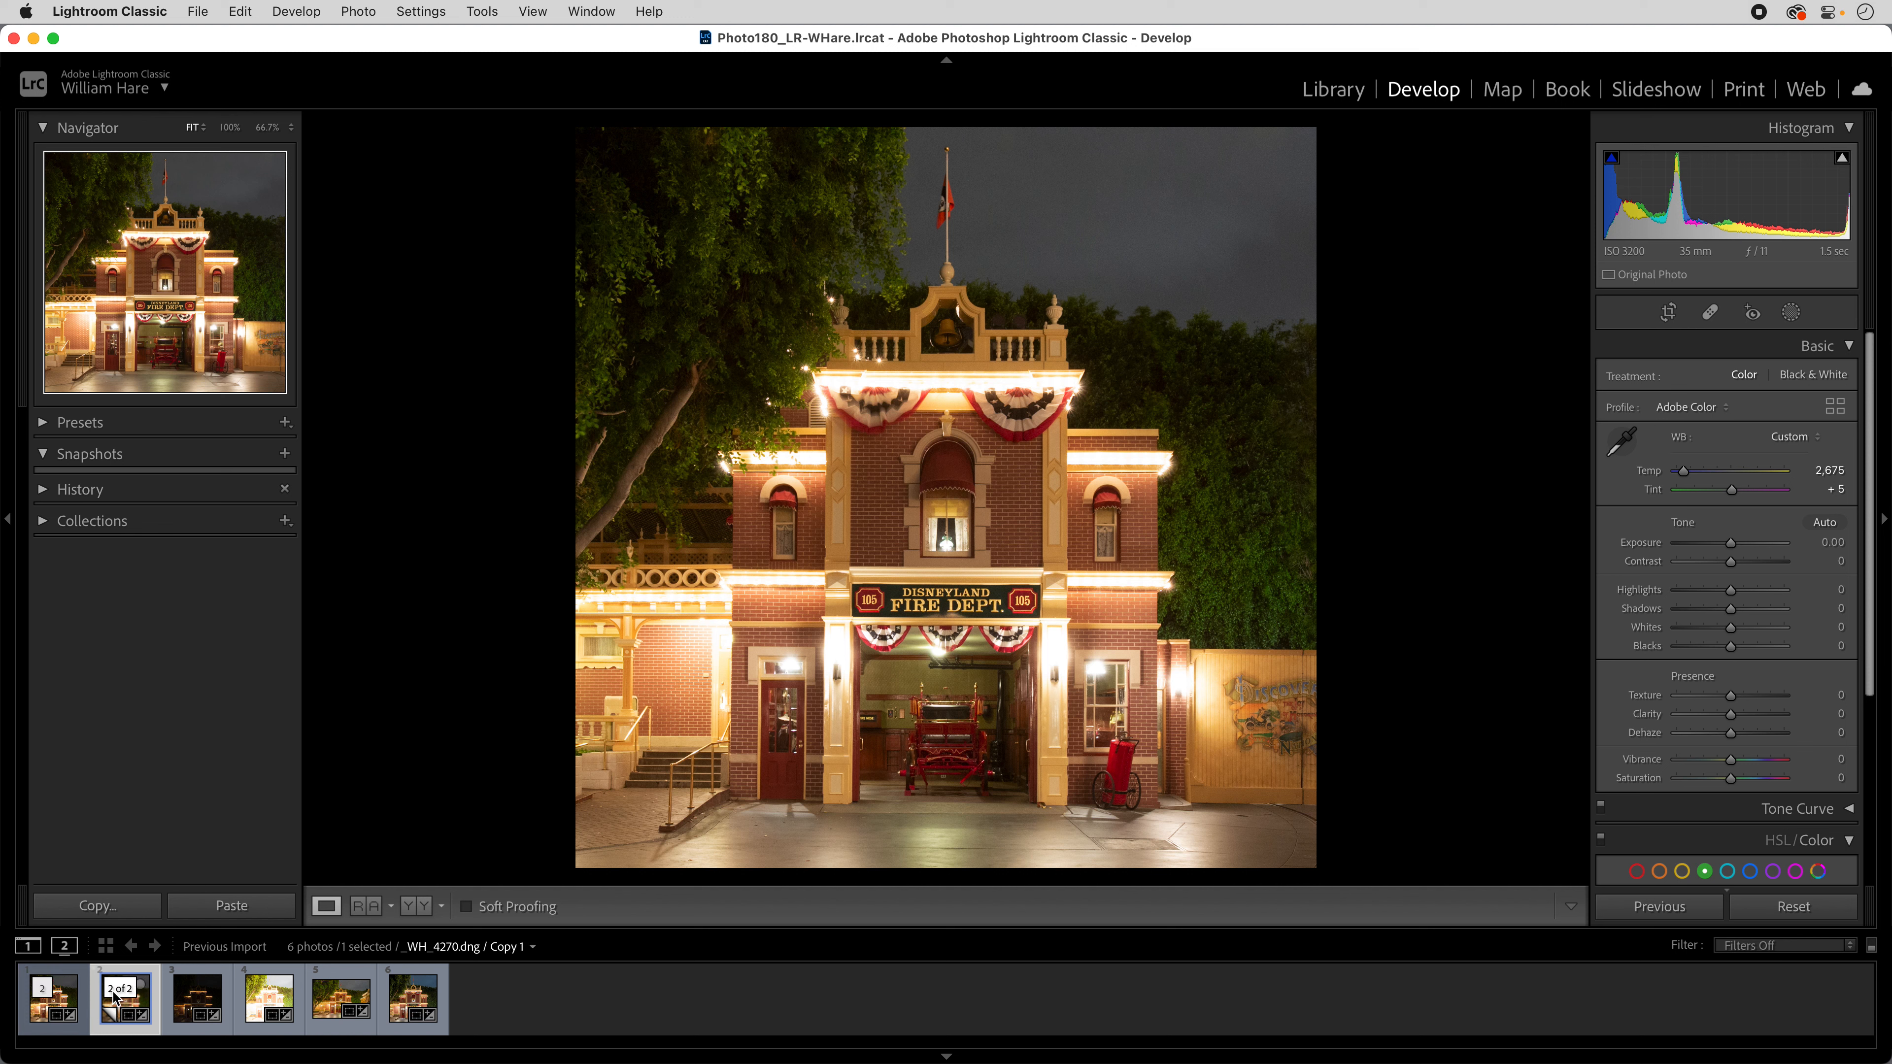
{"action": "left_click", "coordinate": [65, 1010]}
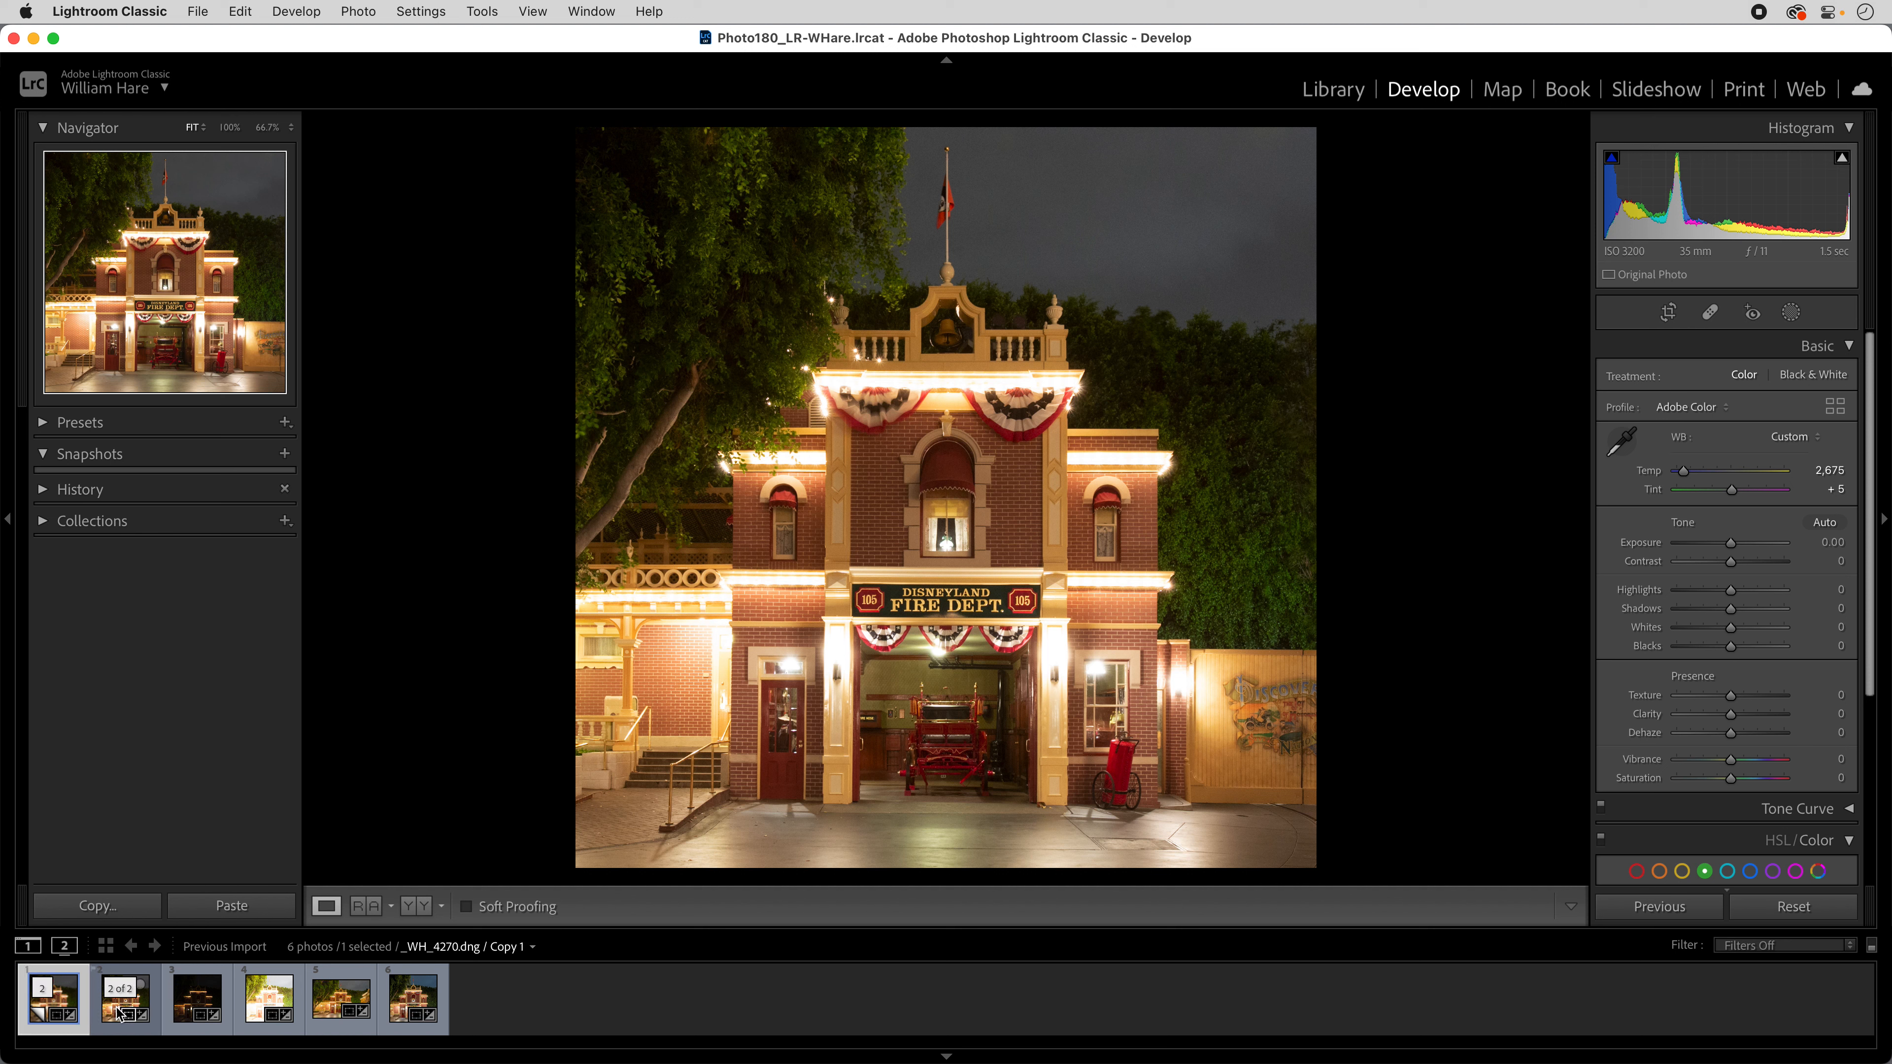
{"action": "left_click", "coordinate": [121, 1011]}
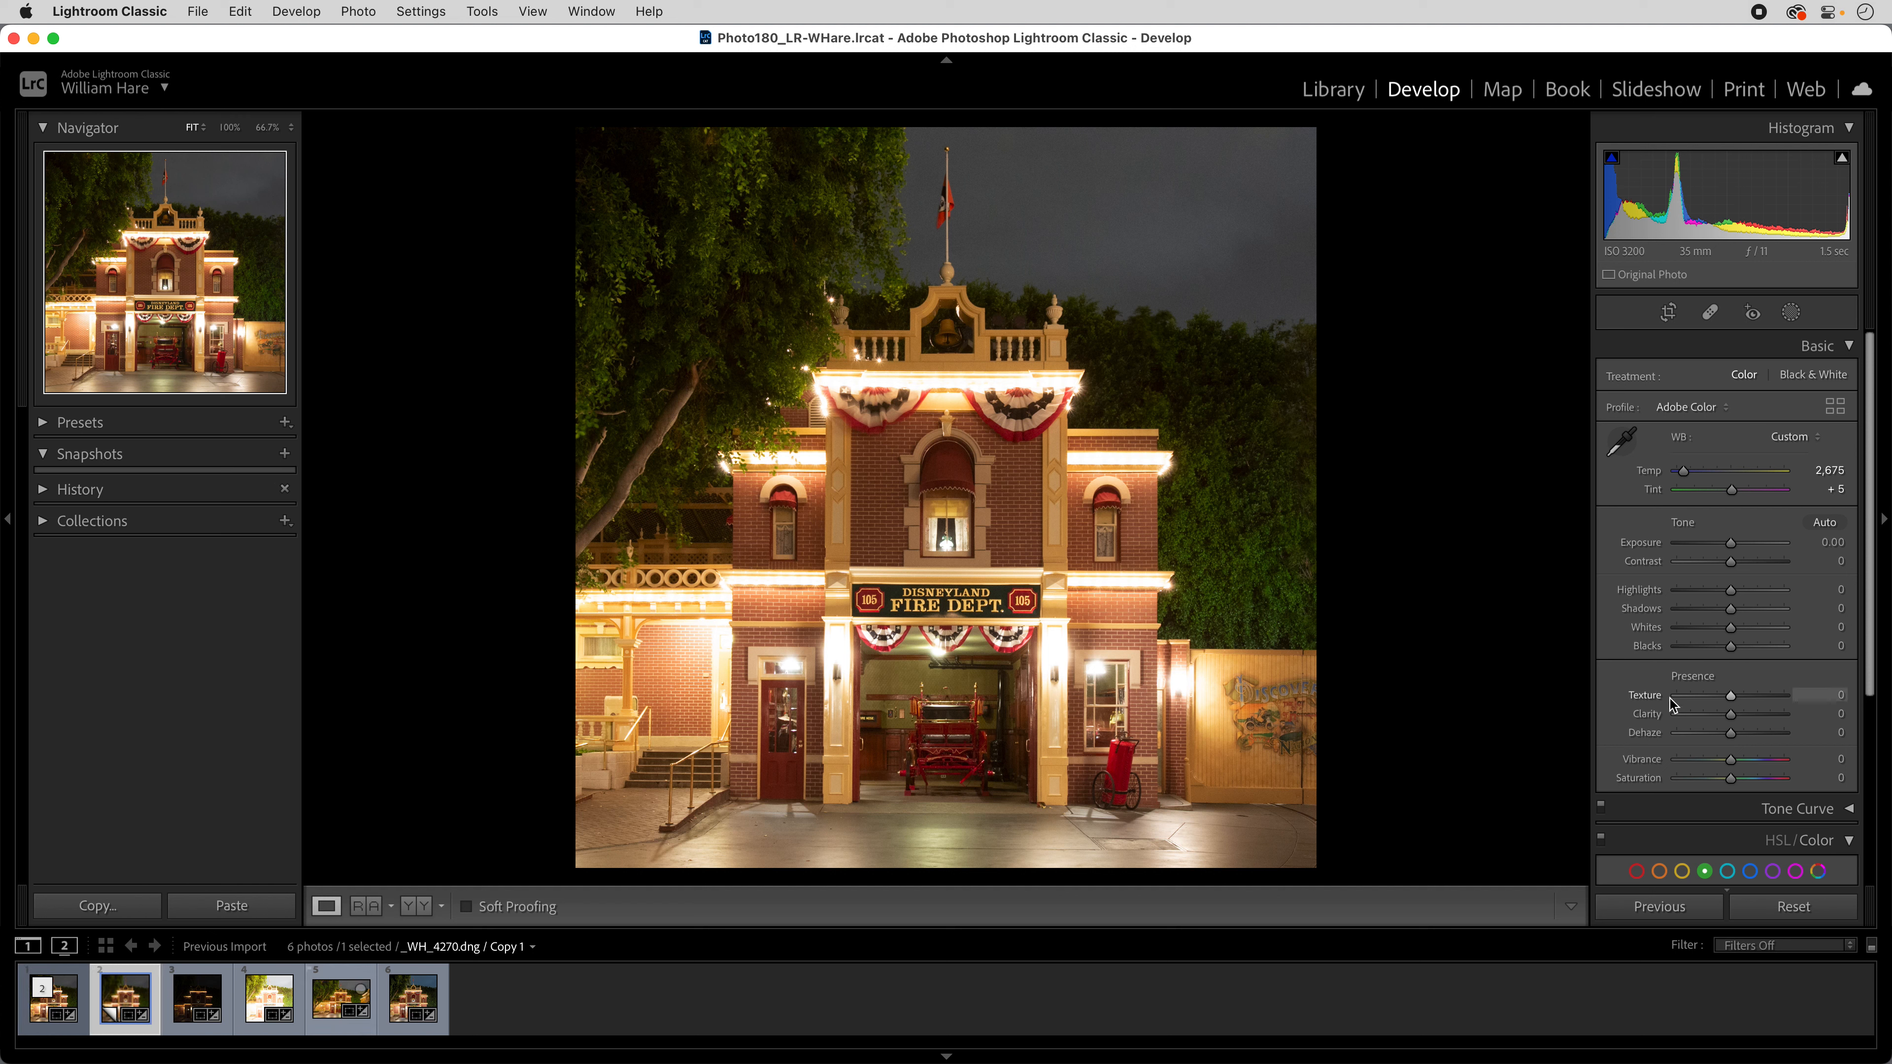
- On the virtual copy, set Temp to 2,581, Exposure to +0.50, Highlights to -93, Shadows to +26, Whites to -11 and Blacks to -51
{"action": "left_click", "coordinate": [1687, 478]}
{"action": "left_click_drag", "start_coordinate": [1687, 478], "coordinate": [1687, 478]}
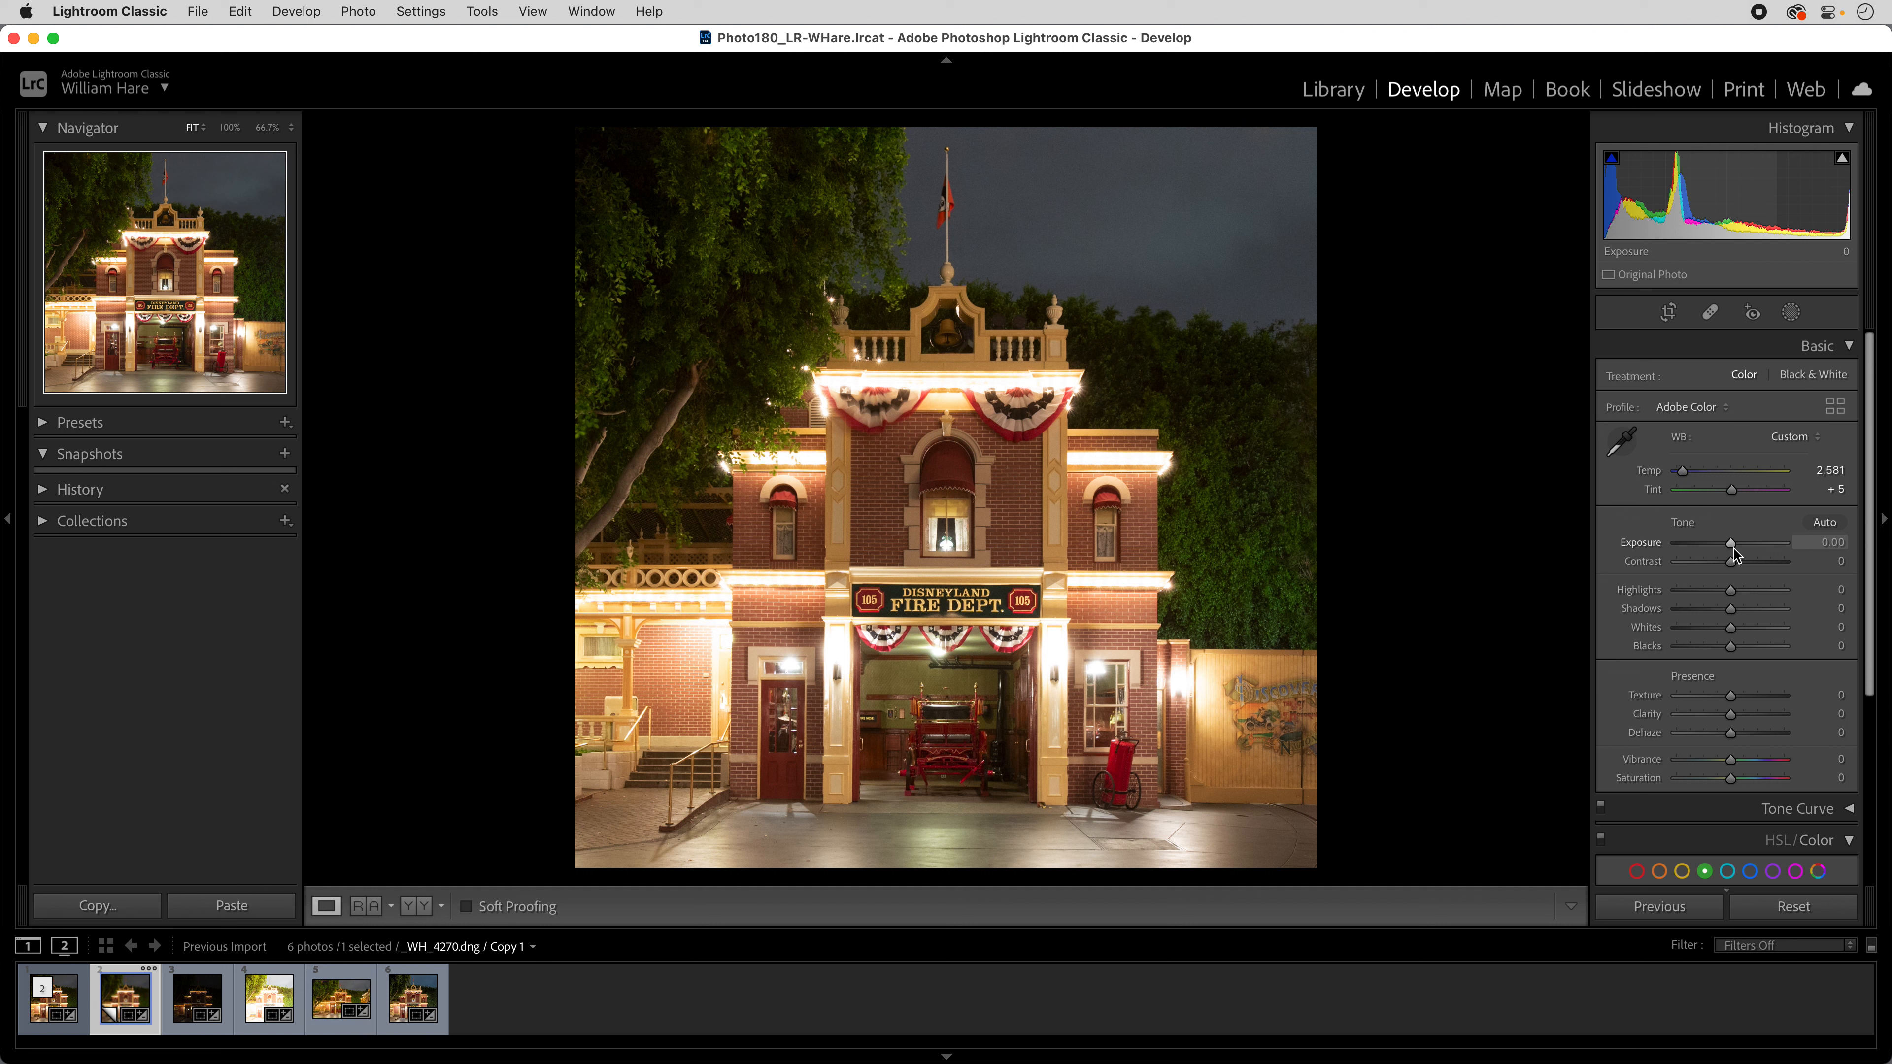
{"action": "mouse_move", "coordinate": [1721, 597]}
{"action": "left_mouse_down"}
{"action": "mouse_move", "coordinate": [1671, 598]}
{"action": "mouse_move", "coordinate": [1744, 613]}
{"action": "left_mouse_up"}
{"action": "left_click_drag", "start_coordinate": [1731, 628], "coordinate": [1715, 655]}
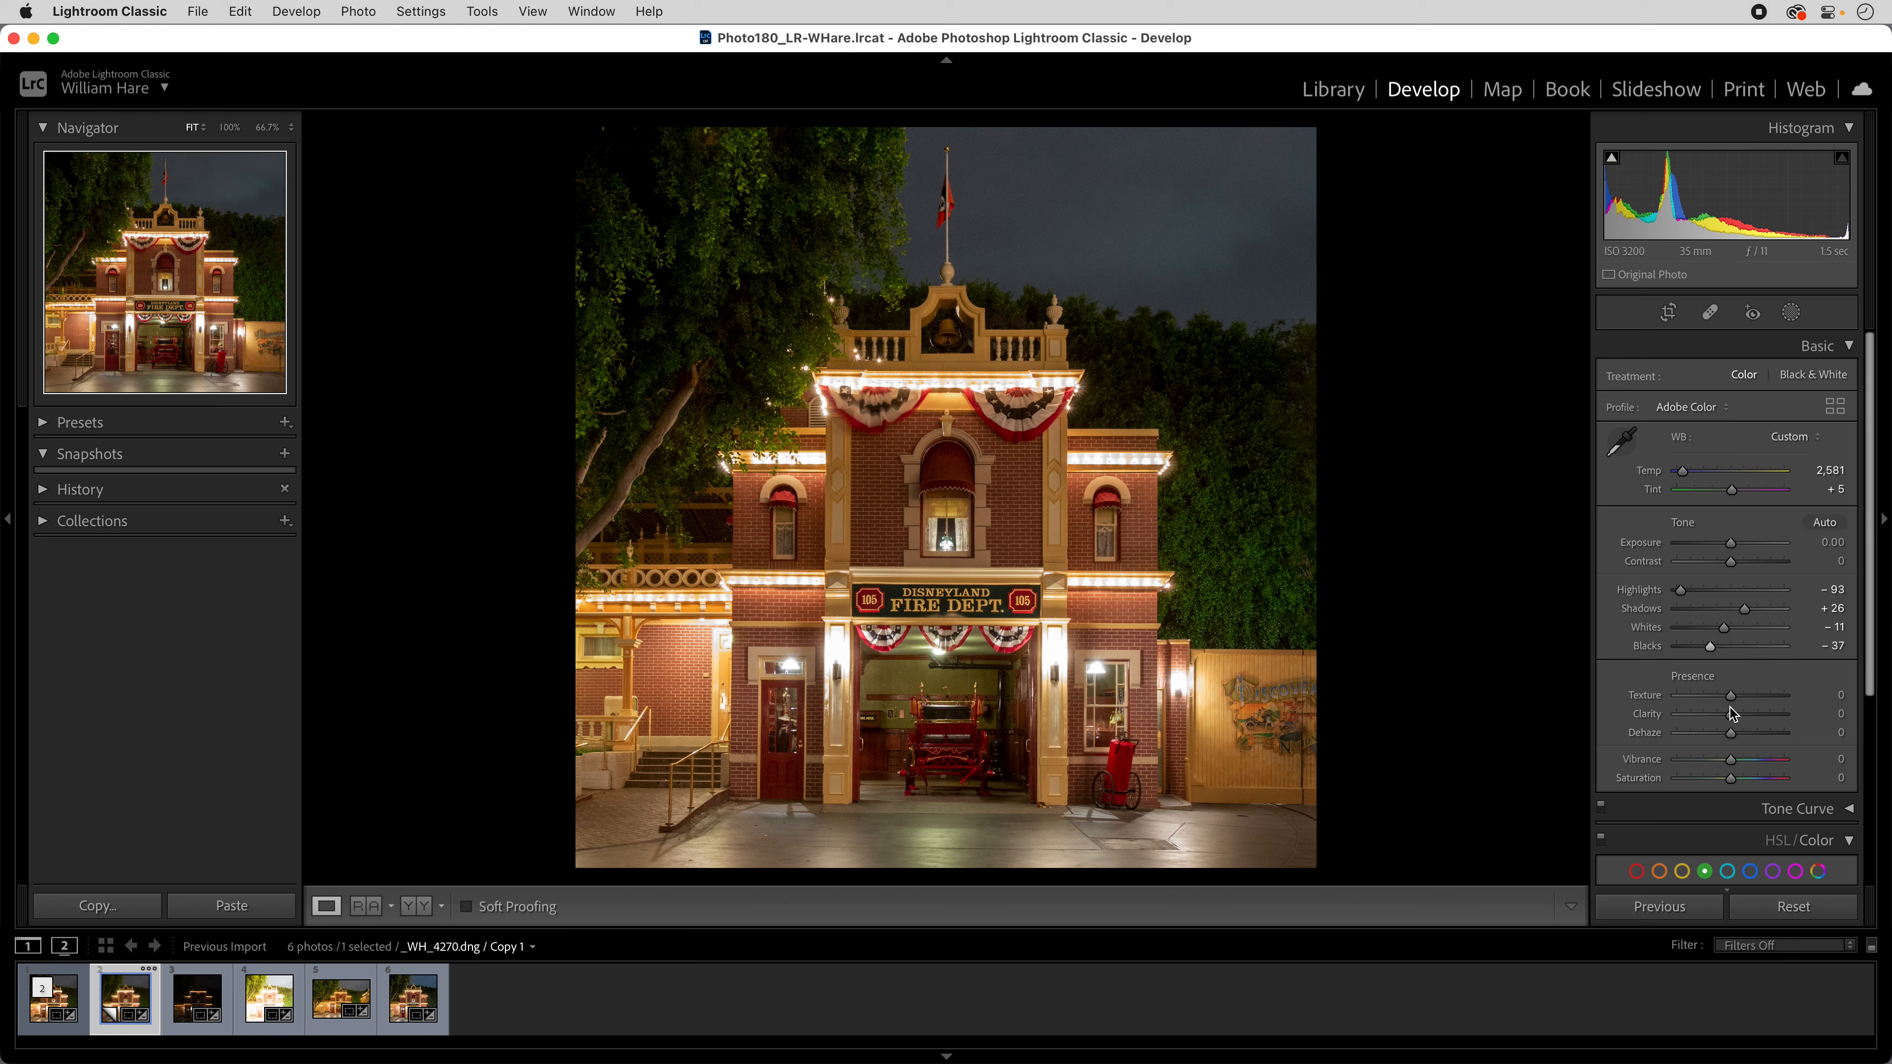
{"action": "left_click_drag", "start_coordinate": [1737, 549], "coordinate": [1741, 548]}
{"action": "left_click_drag", "start_coordinate": [1713, 649], "coordinate": [1712, 651]}
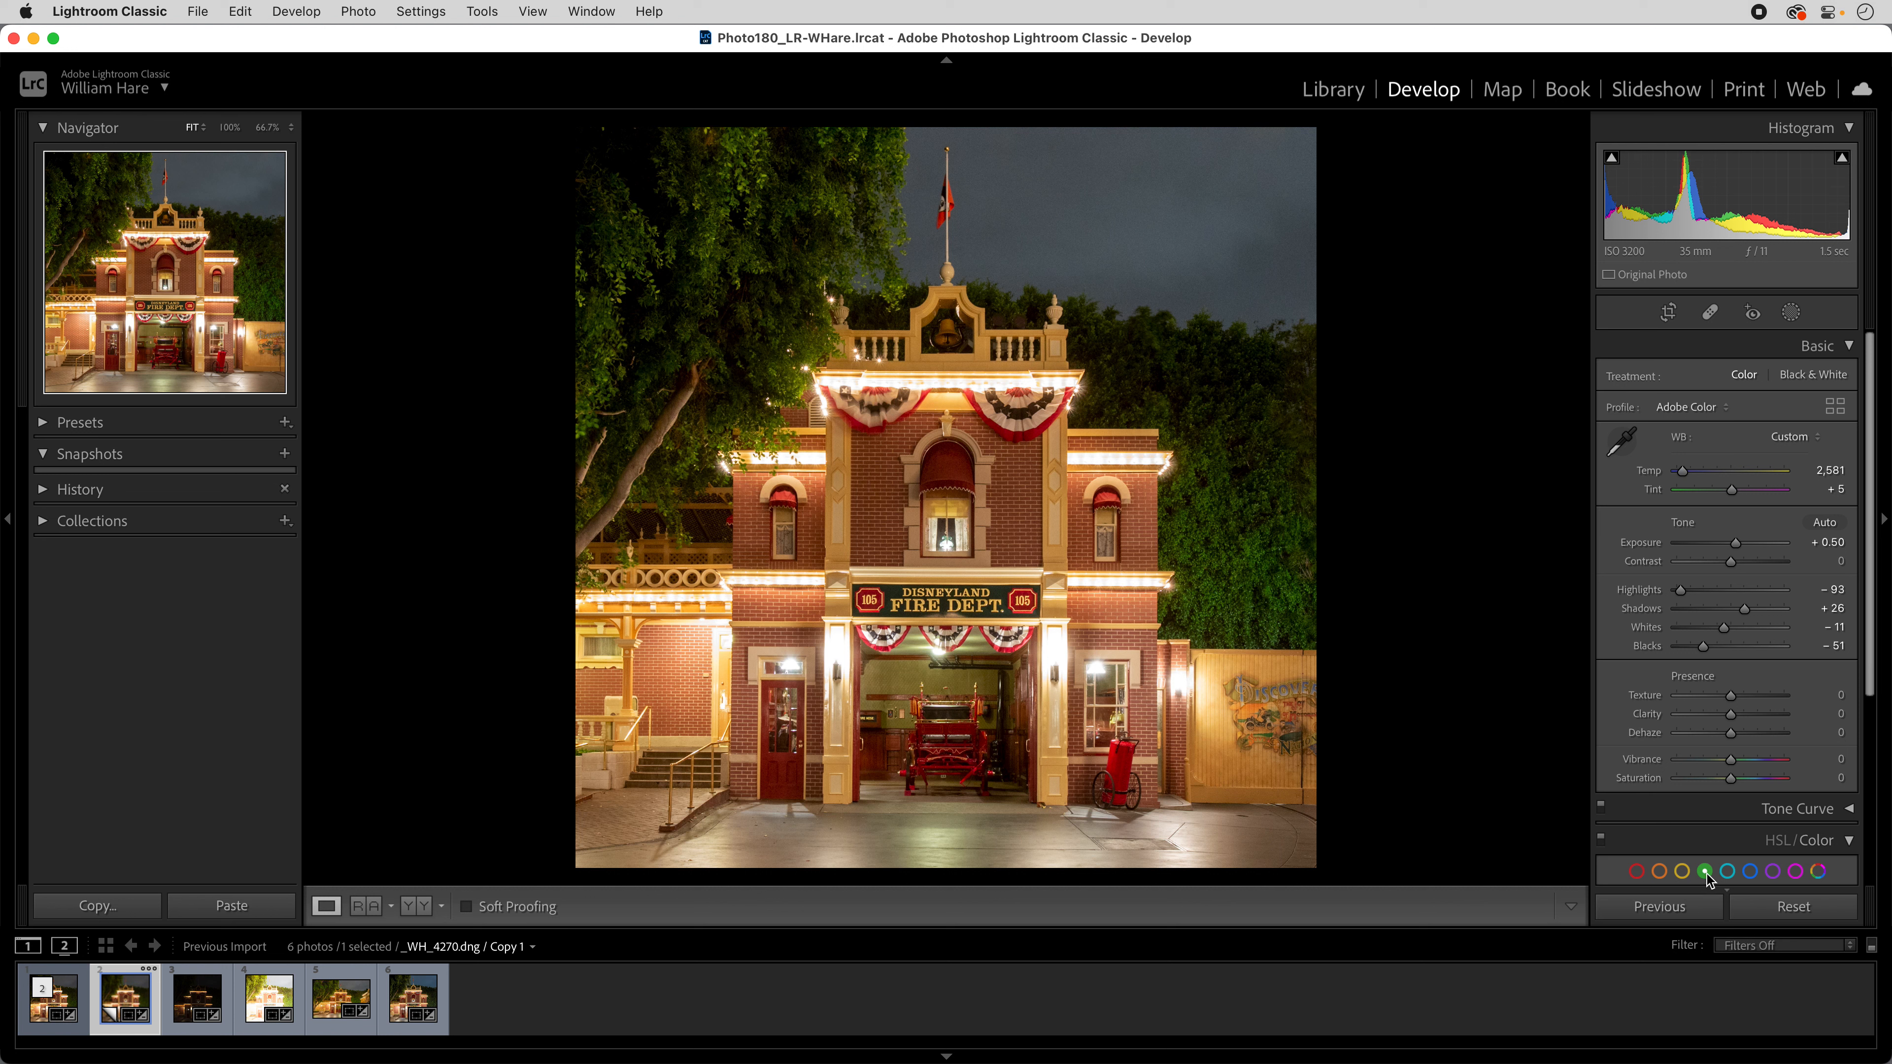
- On the virtual copy, set the green Hue to -12 and green Saturation to -28, and set Temp to 2,454
{"action": "scroll", "coordinate": [1723, 865], "scroll_direction": "down", "scroll_amount": 2}
{"action": "scroll", "coordinate": [1723, 865], "scroll_direction": "down", "scroll_amount": 4}
{"action": "left_click_drag", "start_coordinate": [1737, 688], "coordinate": [1718, 714]}
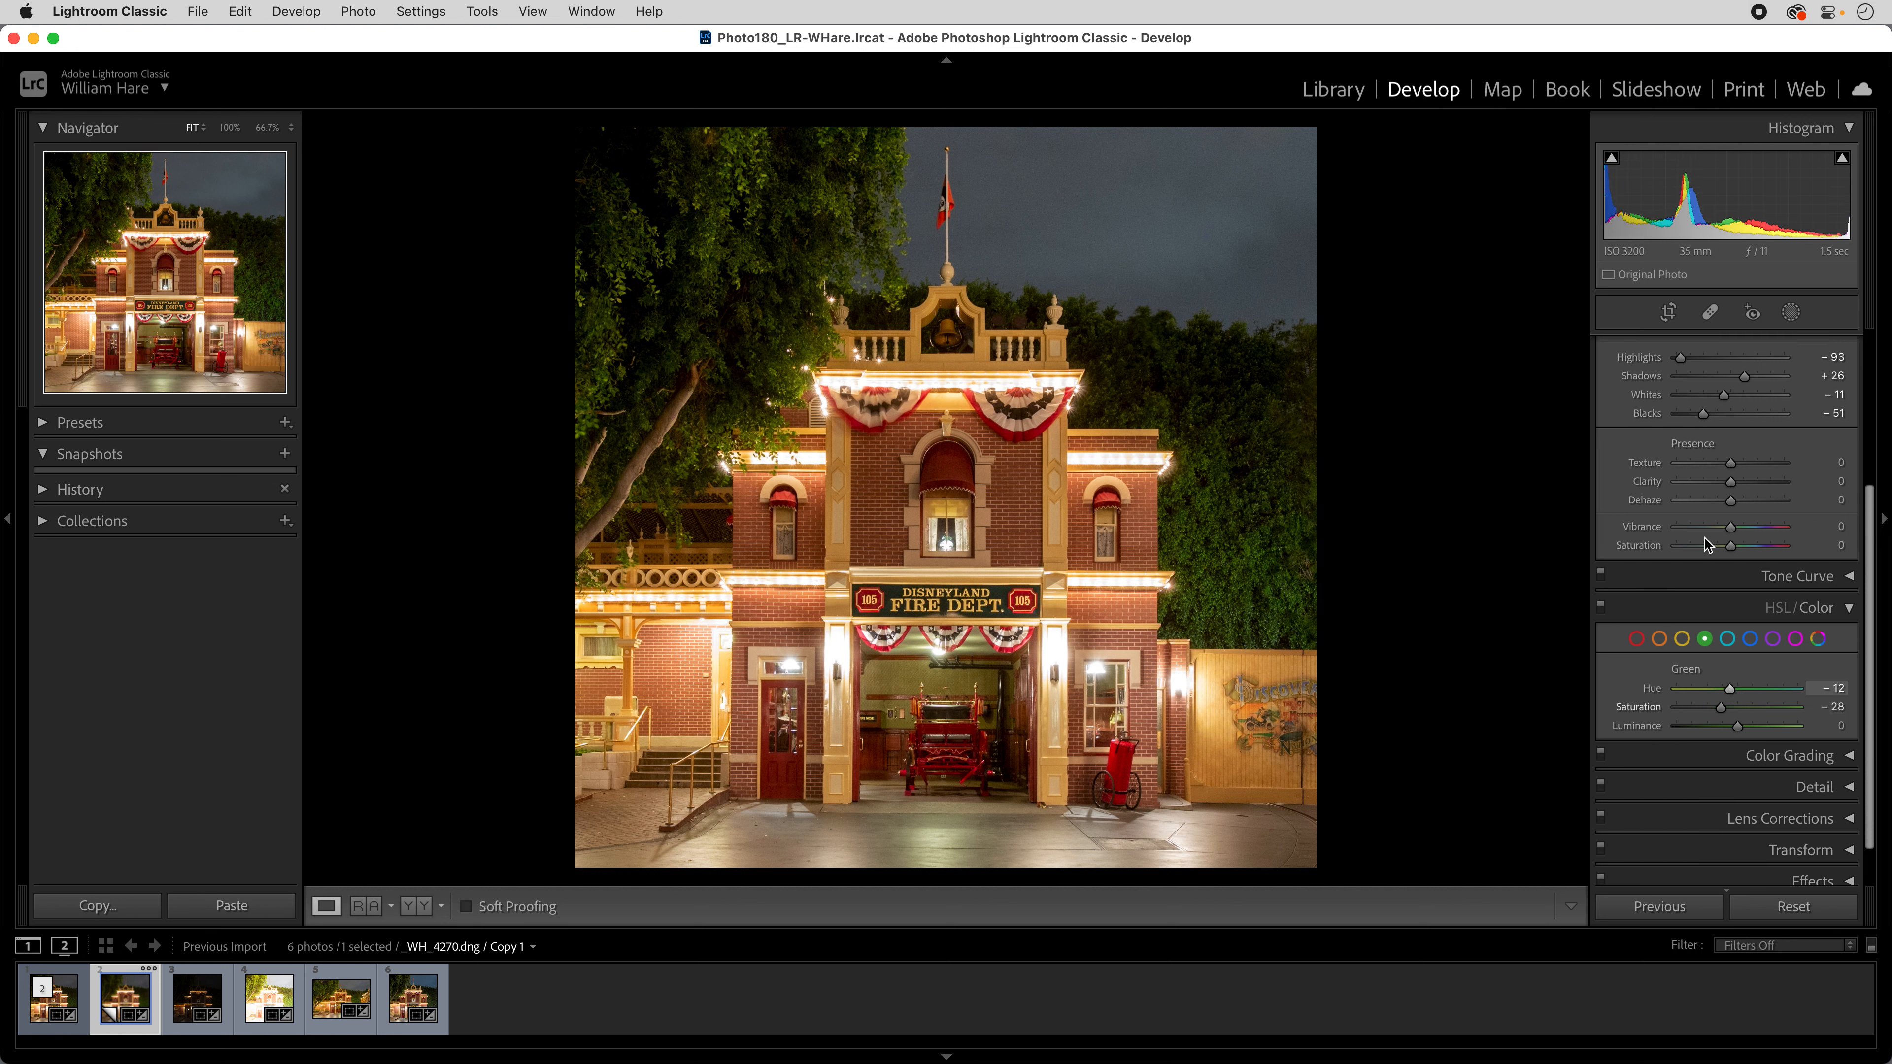
{"action": "scroll", "coordinate": [1698, 492], "scroll_direction": "up", "scroll_amount": 6}
{"action": "left_click_drag", "start_coordinate": [1685, 471], "coordinate": [1684, 475]}
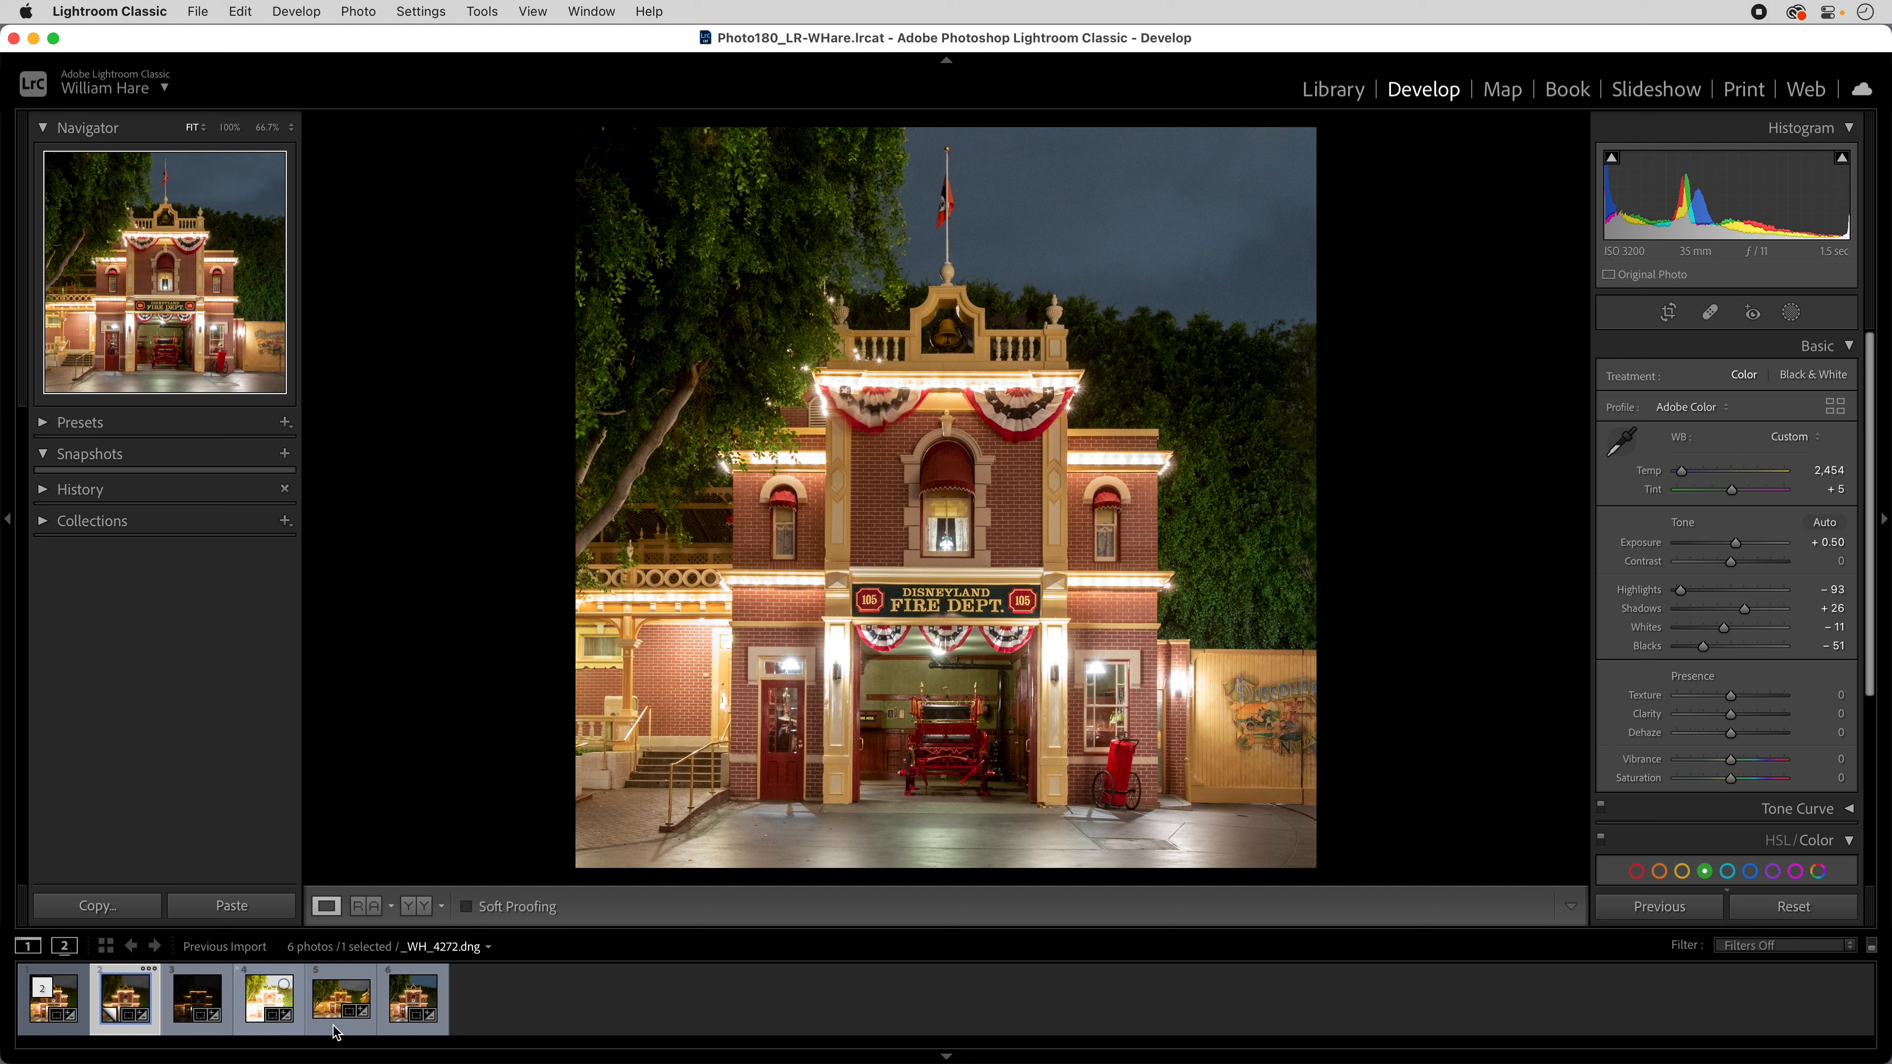
- Check the virtual copy against _WH_4272-HDR.dng and set the copy's Dehaze to +15
{"action": "left_click", "coordinate": [407, 999]}
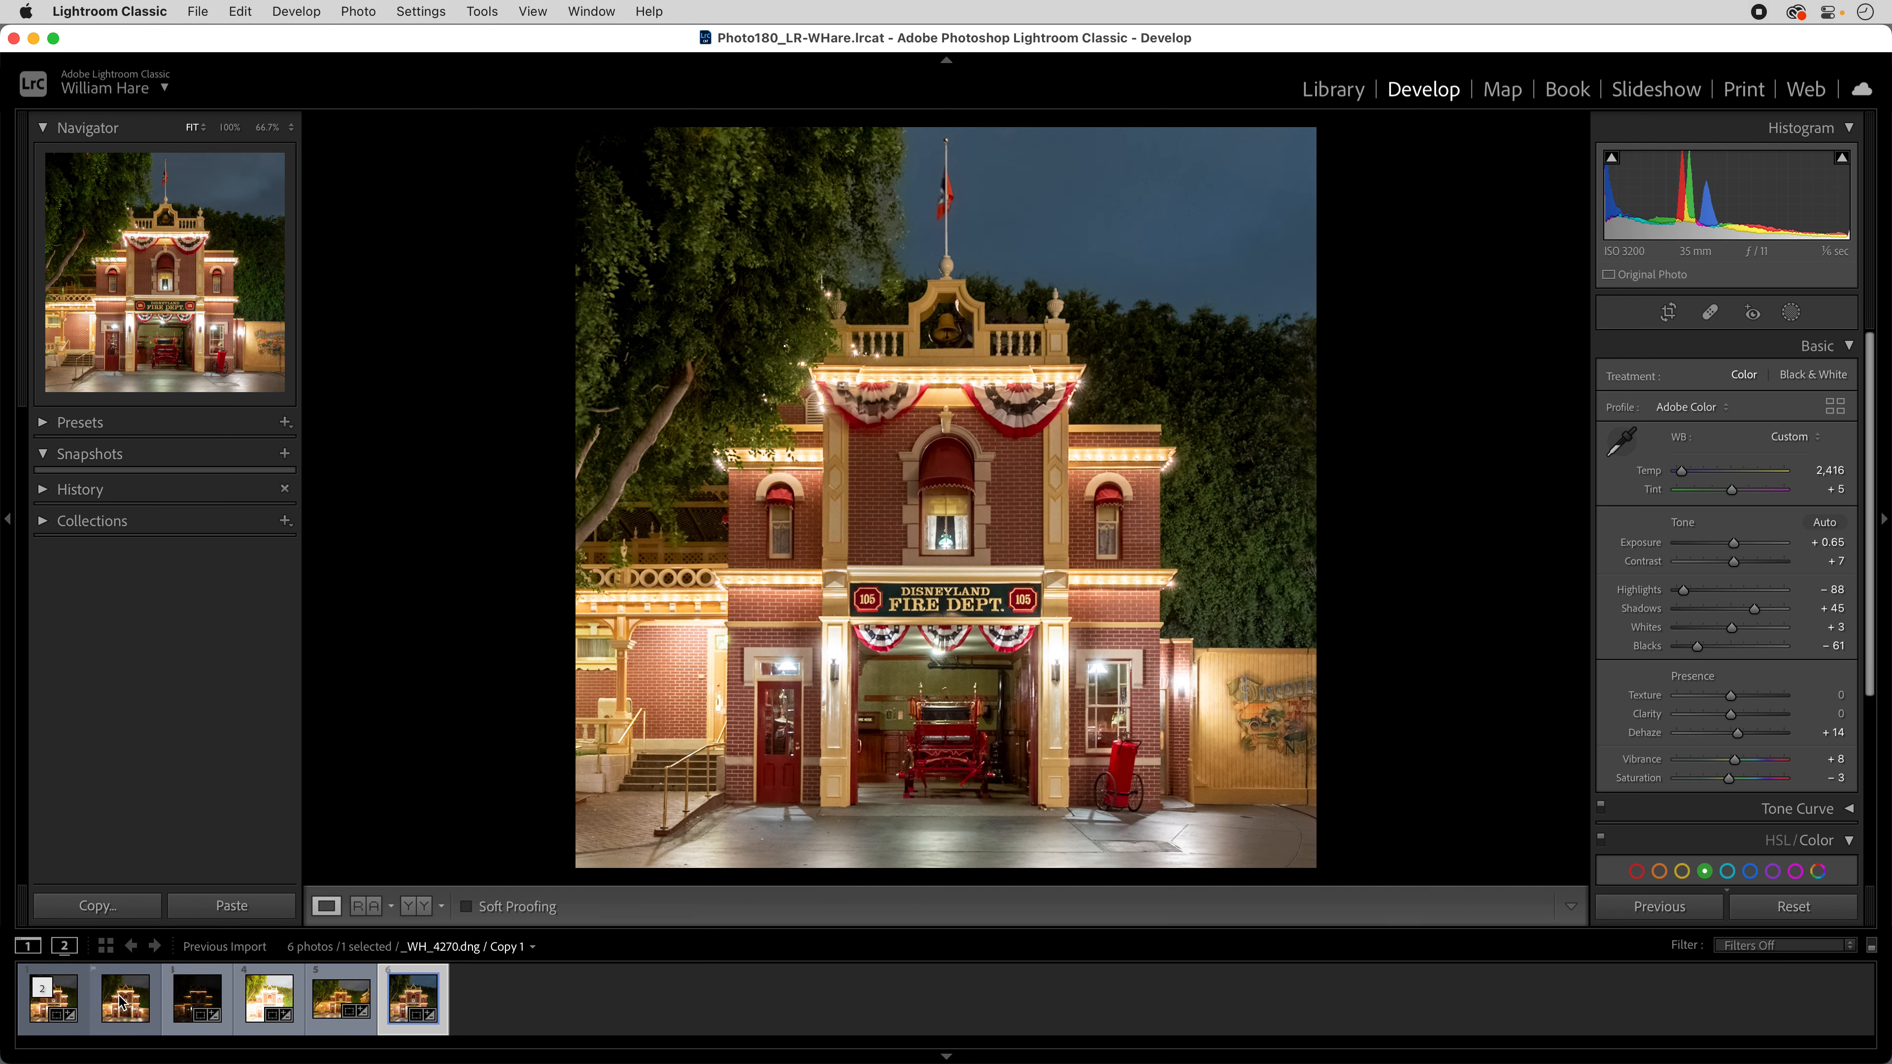
{"action": "left_click", "coordinate": [119, 1010]}
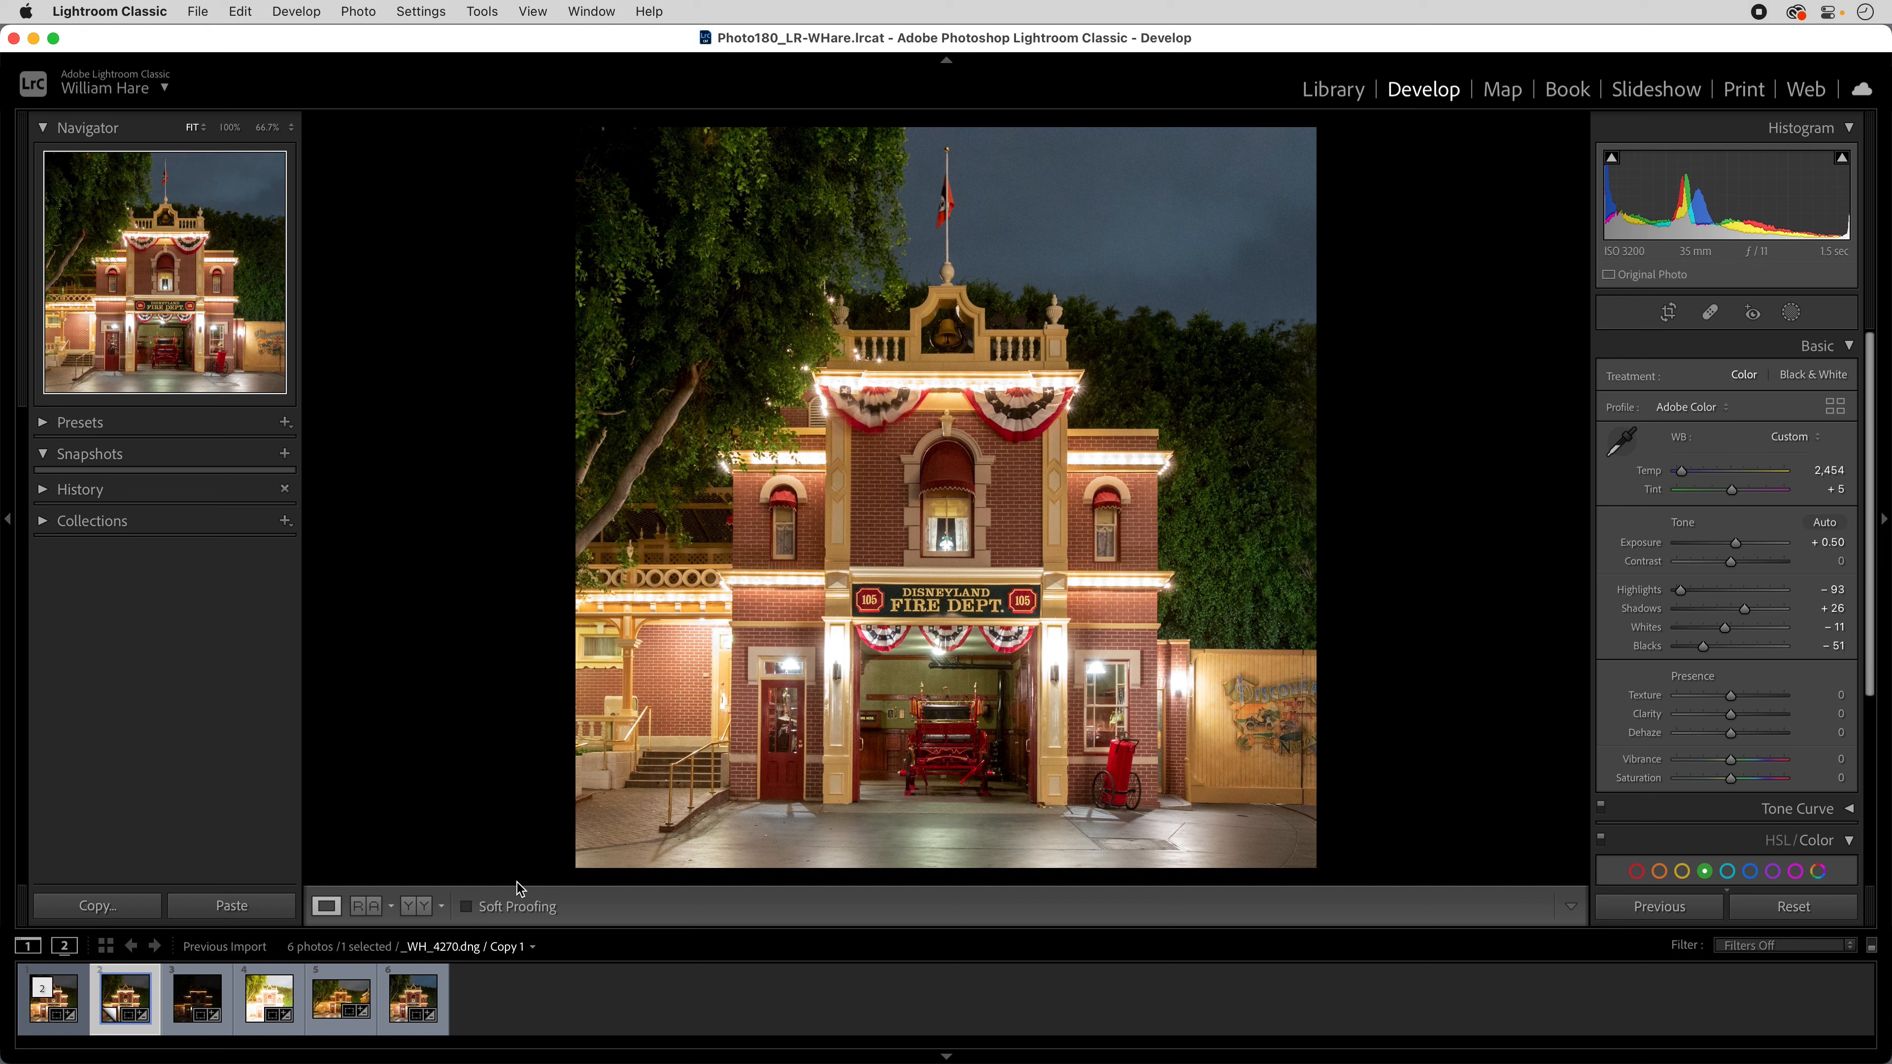
{"action": "scroll", "coordinate": [1774, 717], "scroll_direction": "down", "scroll_amount": 3}
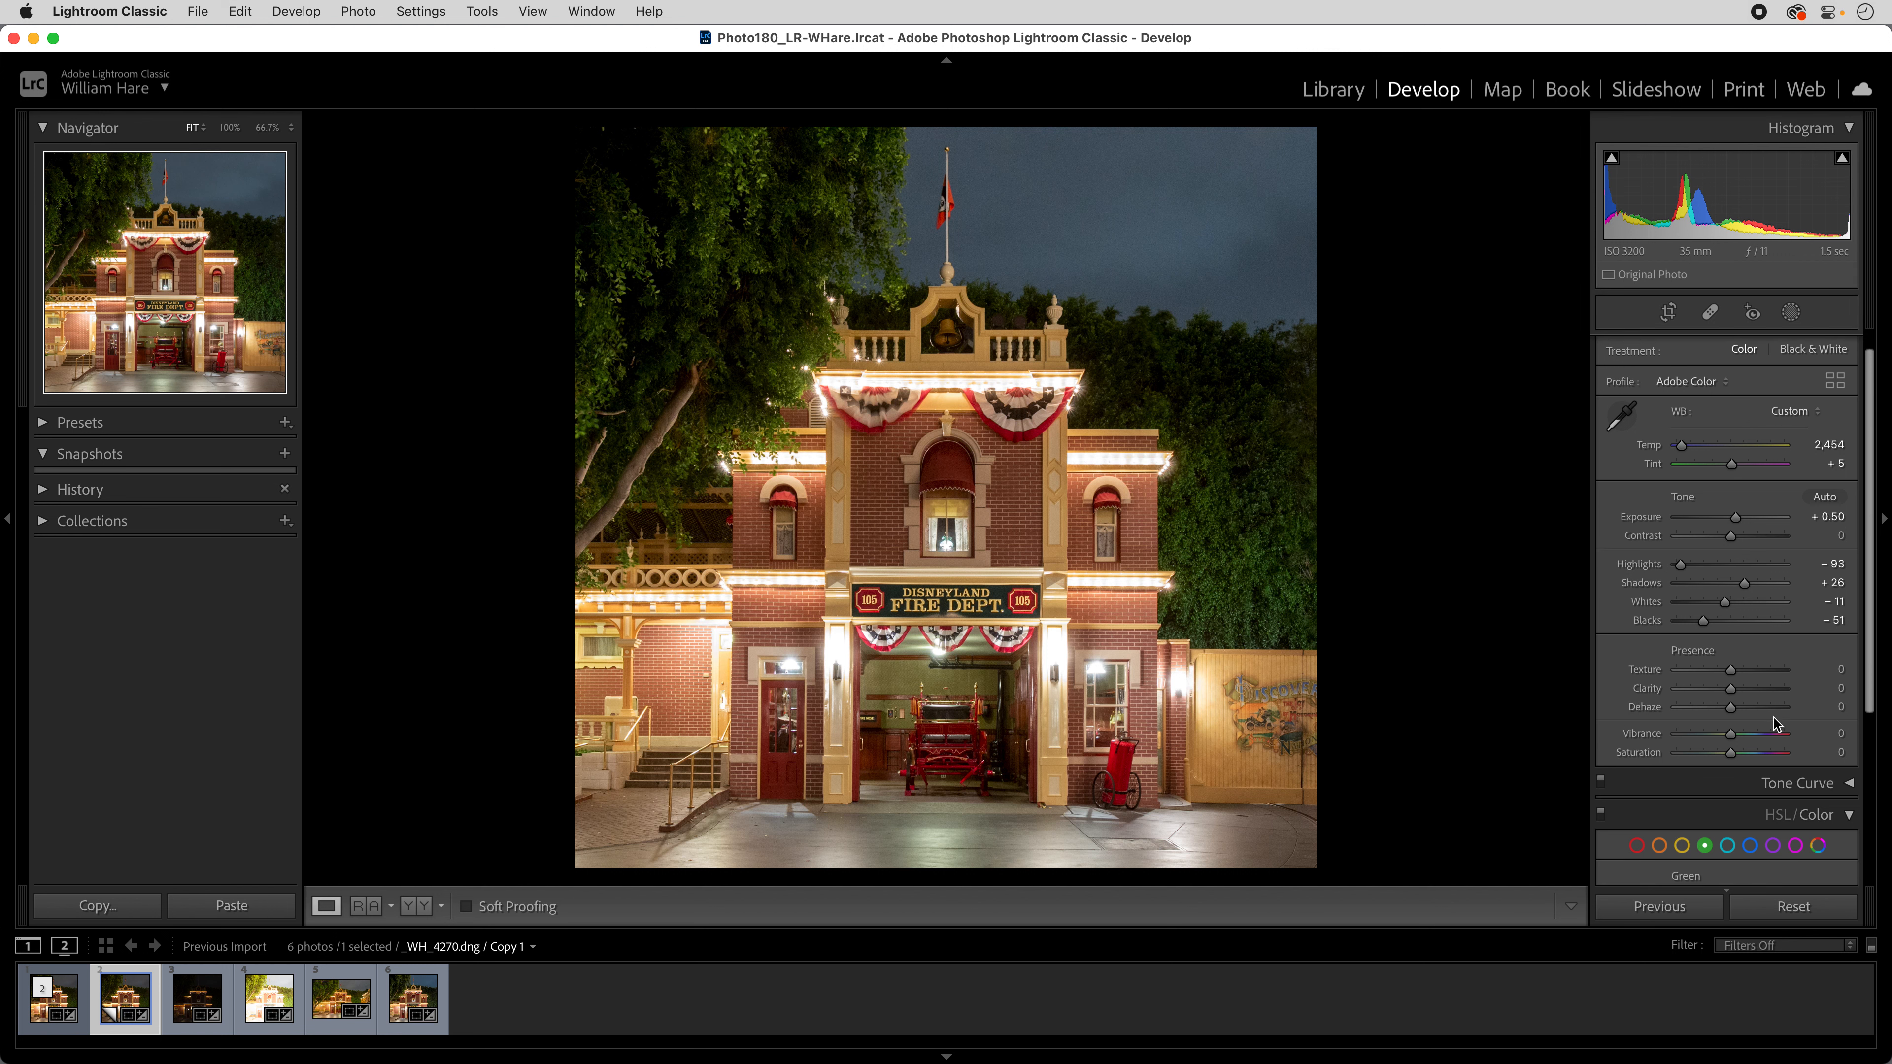
{"action": "left_click_drag", "start_coordinate": [1736, 674], "coordinate": [1743, 675]}
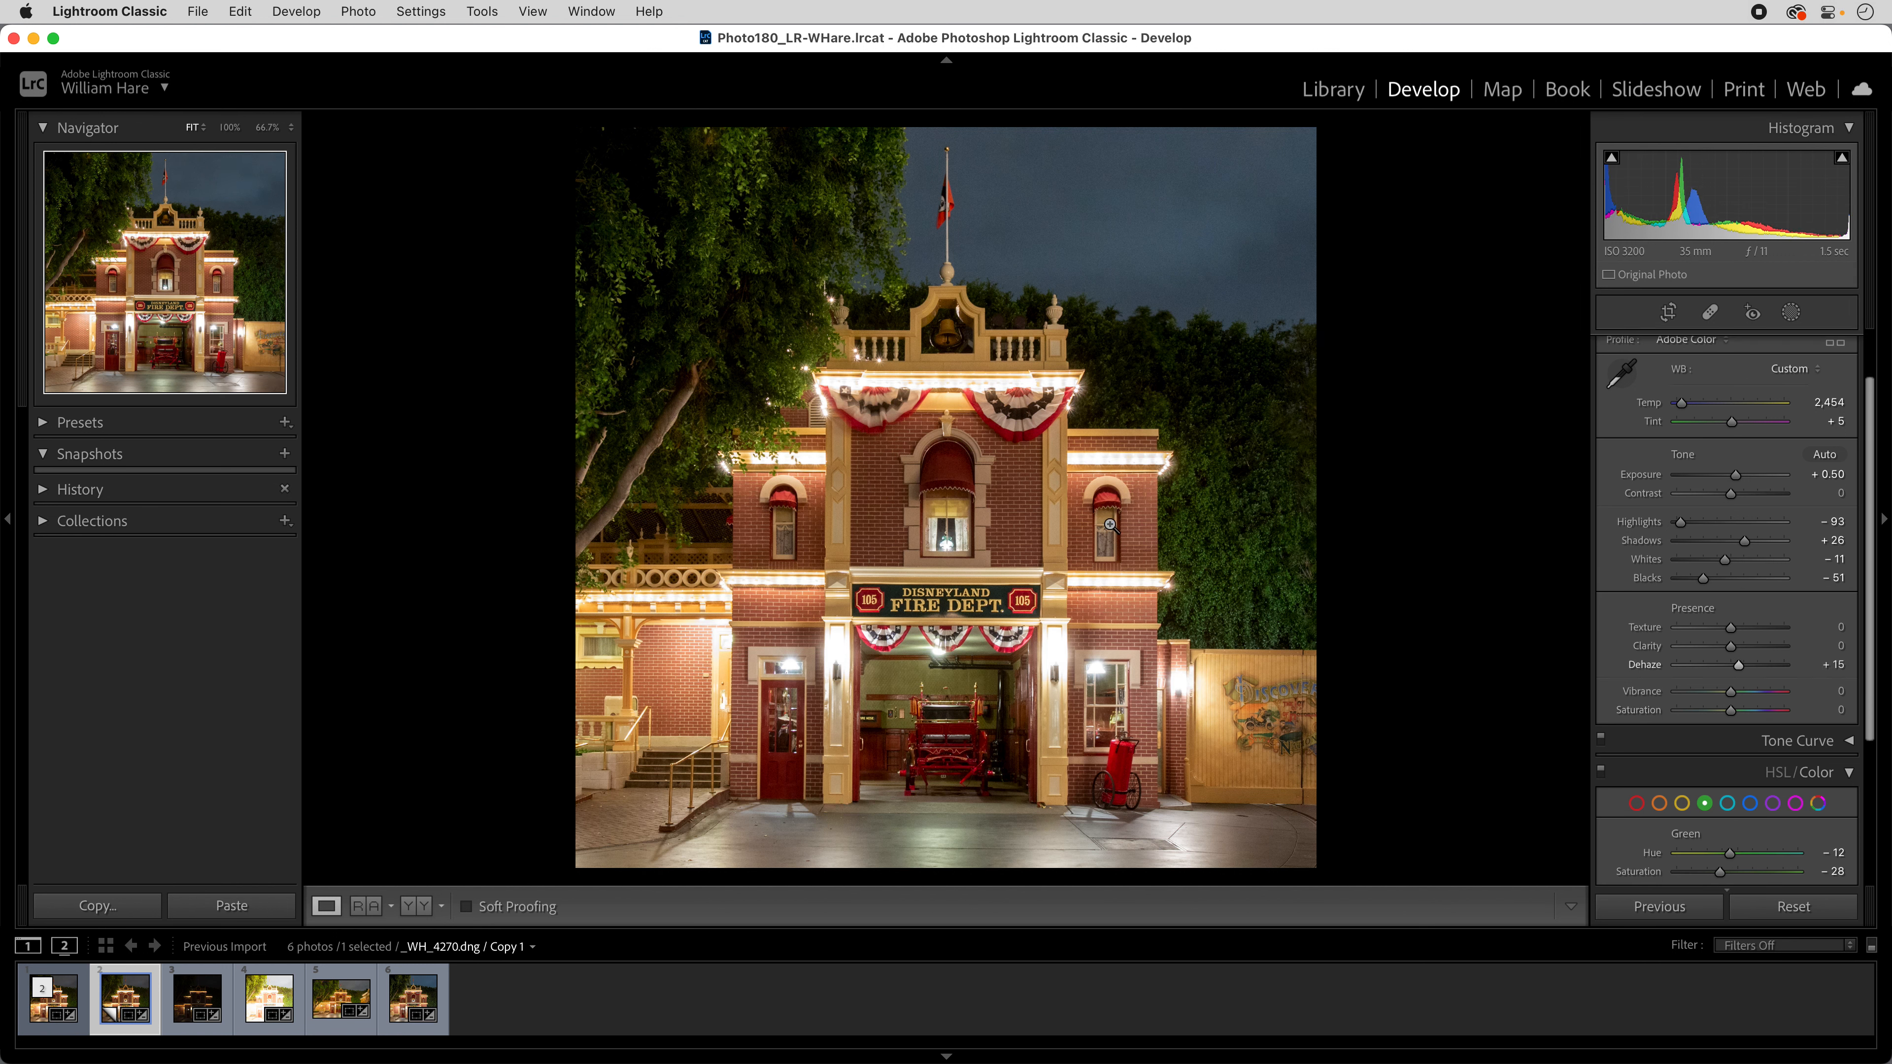
- Compare _WH_4272-HDR.dng side by side in Reference View with the _WH_4270.dng virtual copy as the reference photo
{"action": "left_click", "coordinate": [404, 1001]}
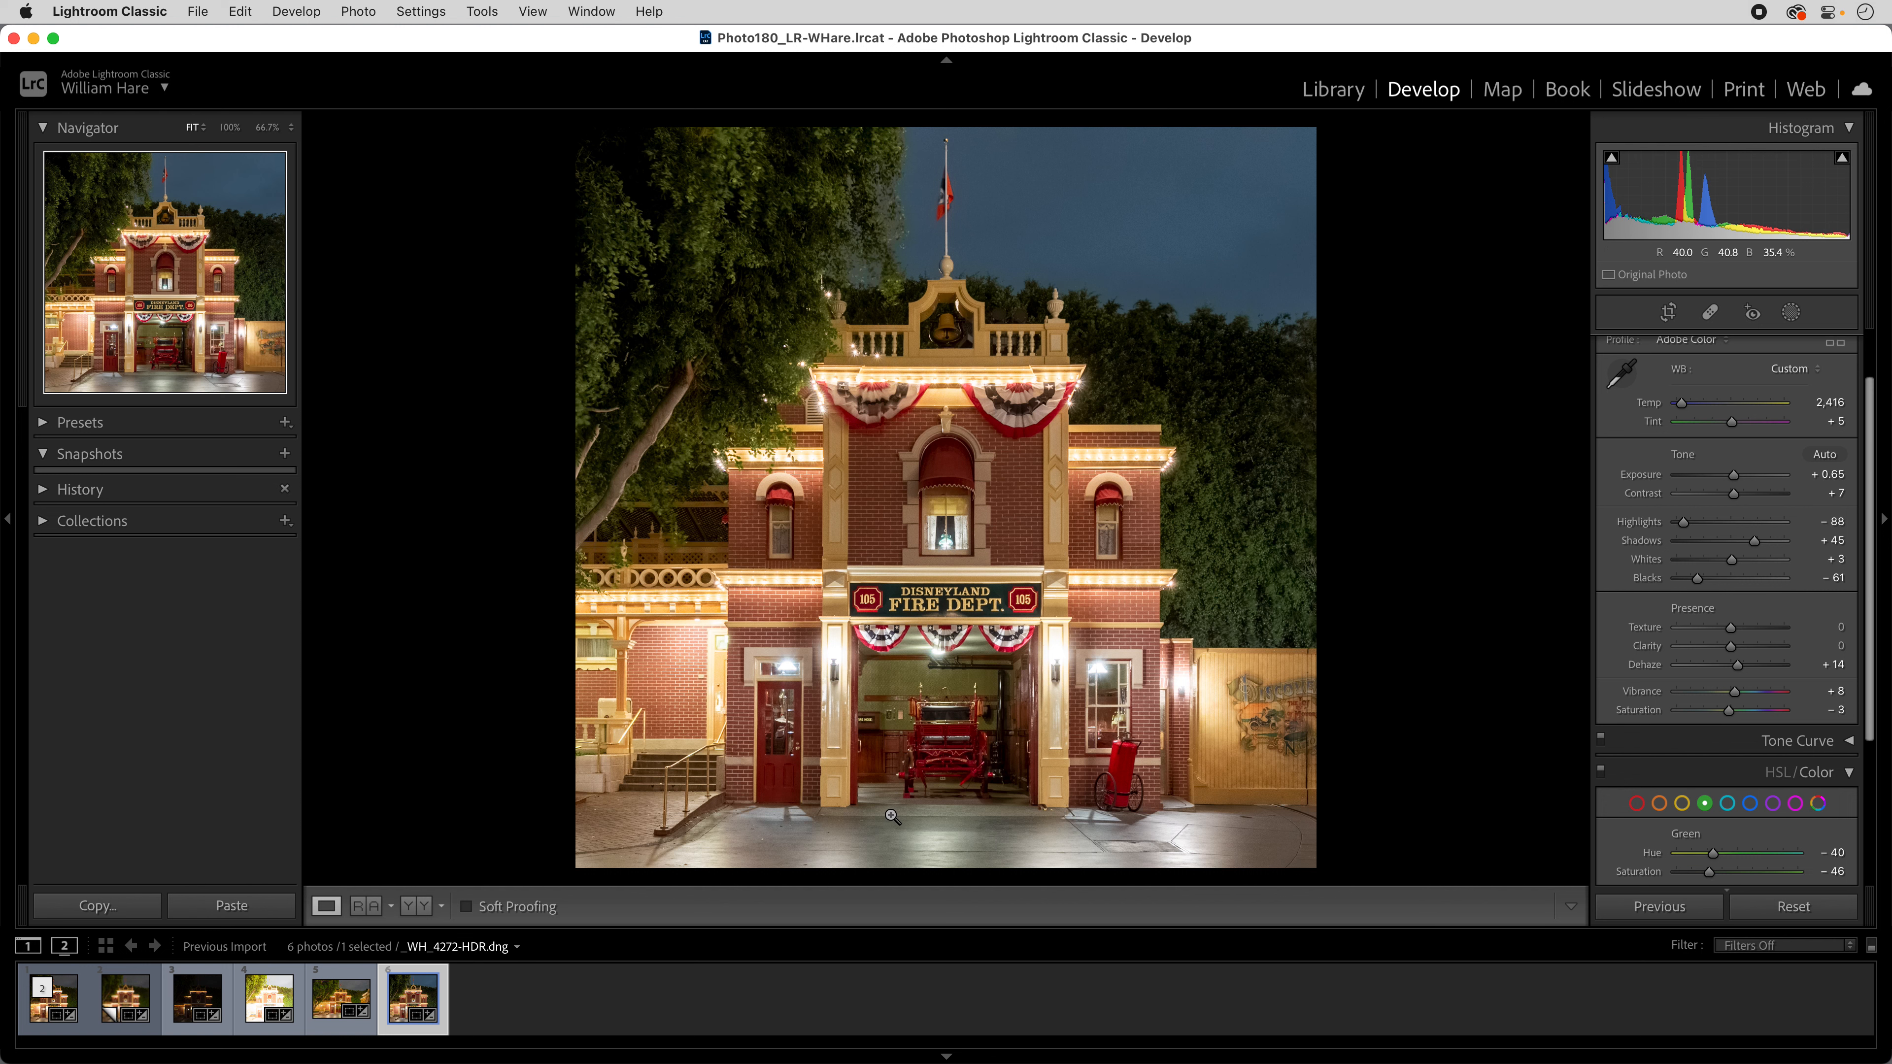
{"action": "left_click", "coordinate": [365, 907]}
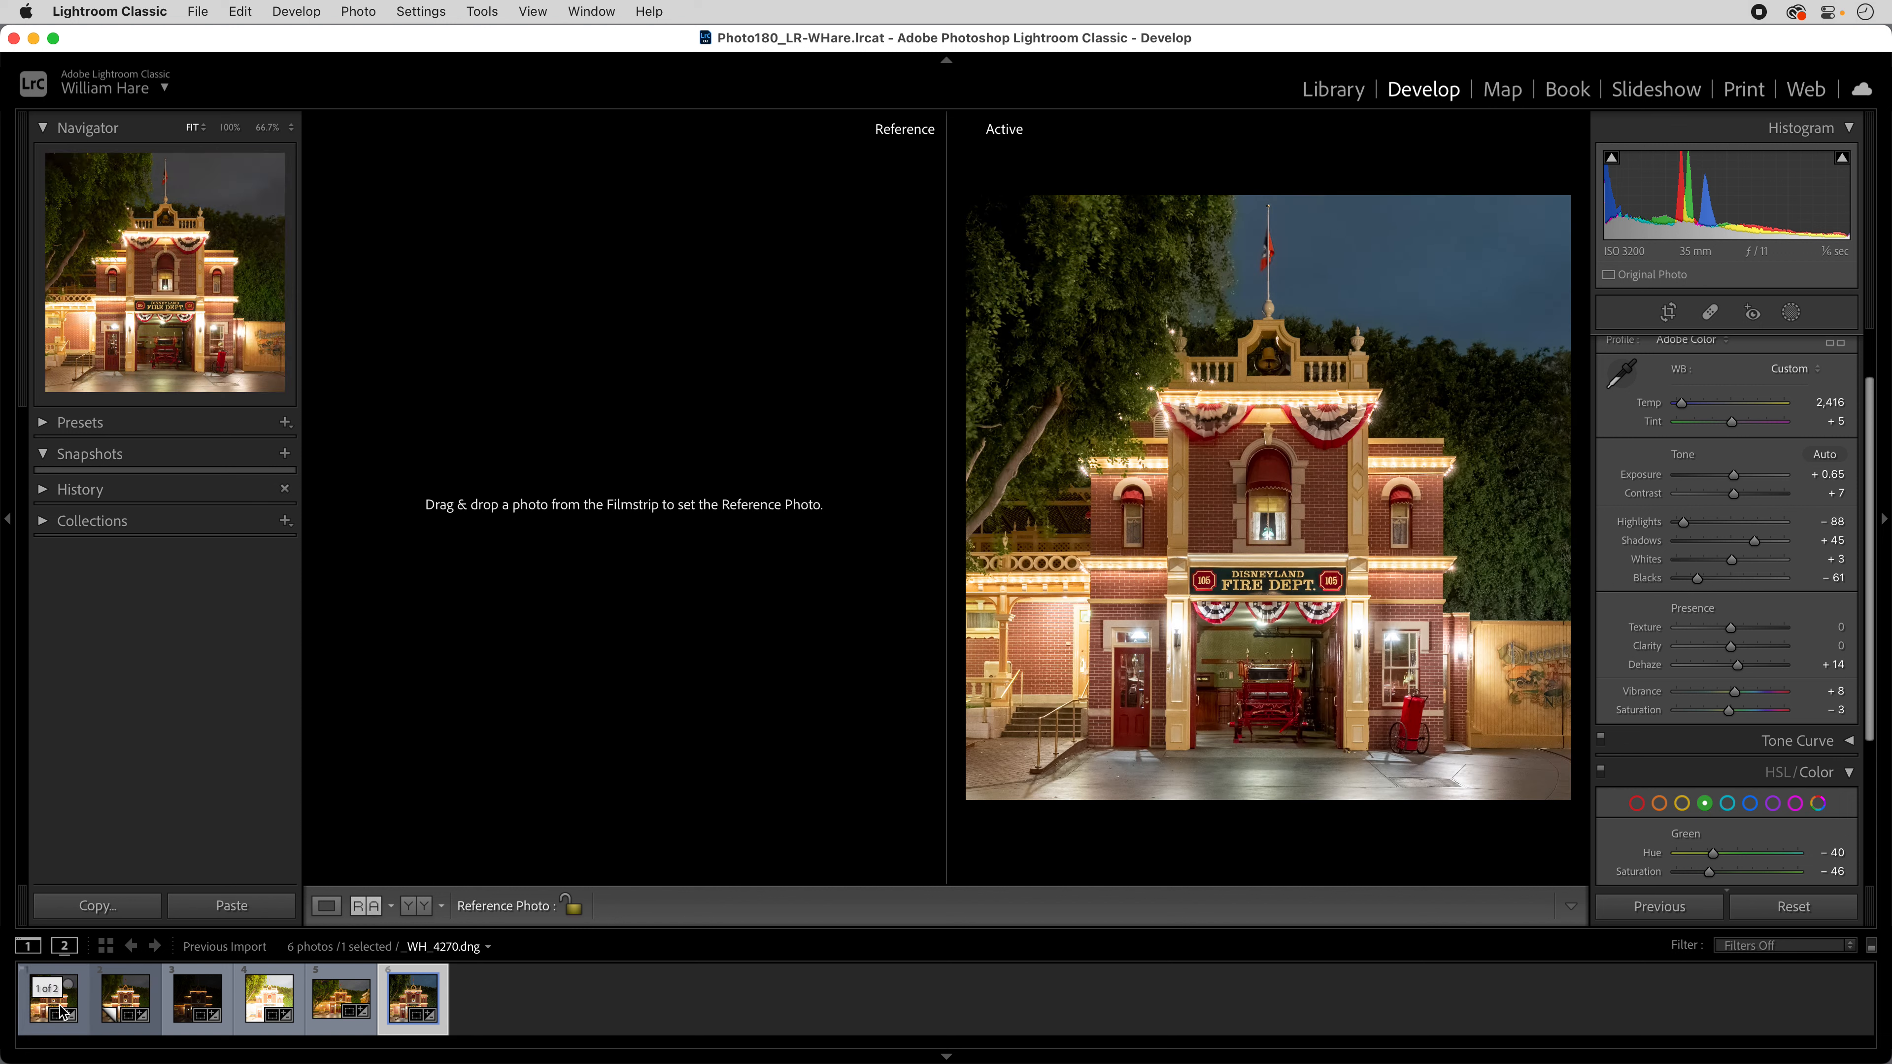
{"action": "left_click_drag", "start_coordinate": [132, 1001], "coordinate": [551, 704]}
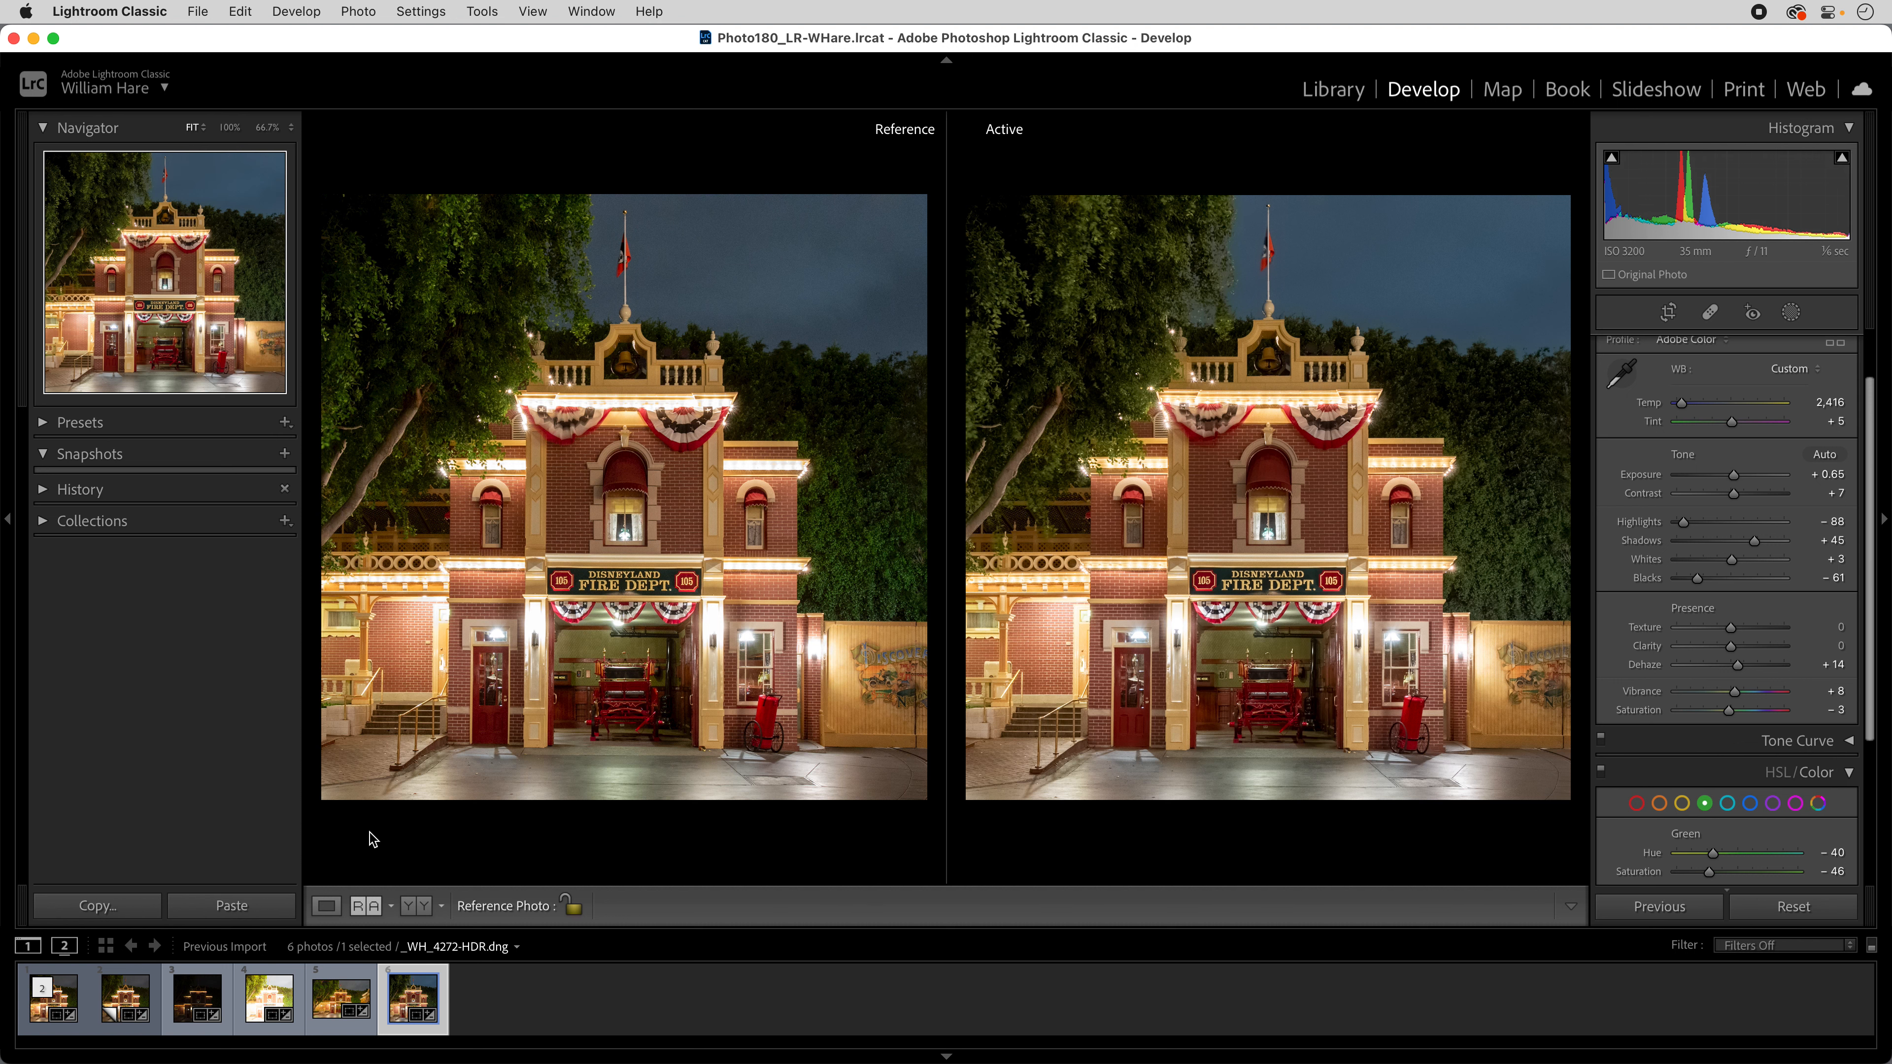
- Return to the single-photo view and compare the virtual copy with _WH_4272-HDR.dng by viewing each in turn
{"action": "left_click", "coordinate": [325, 906]}
{"action": "left_click", "coordinate": [117, 1006]}
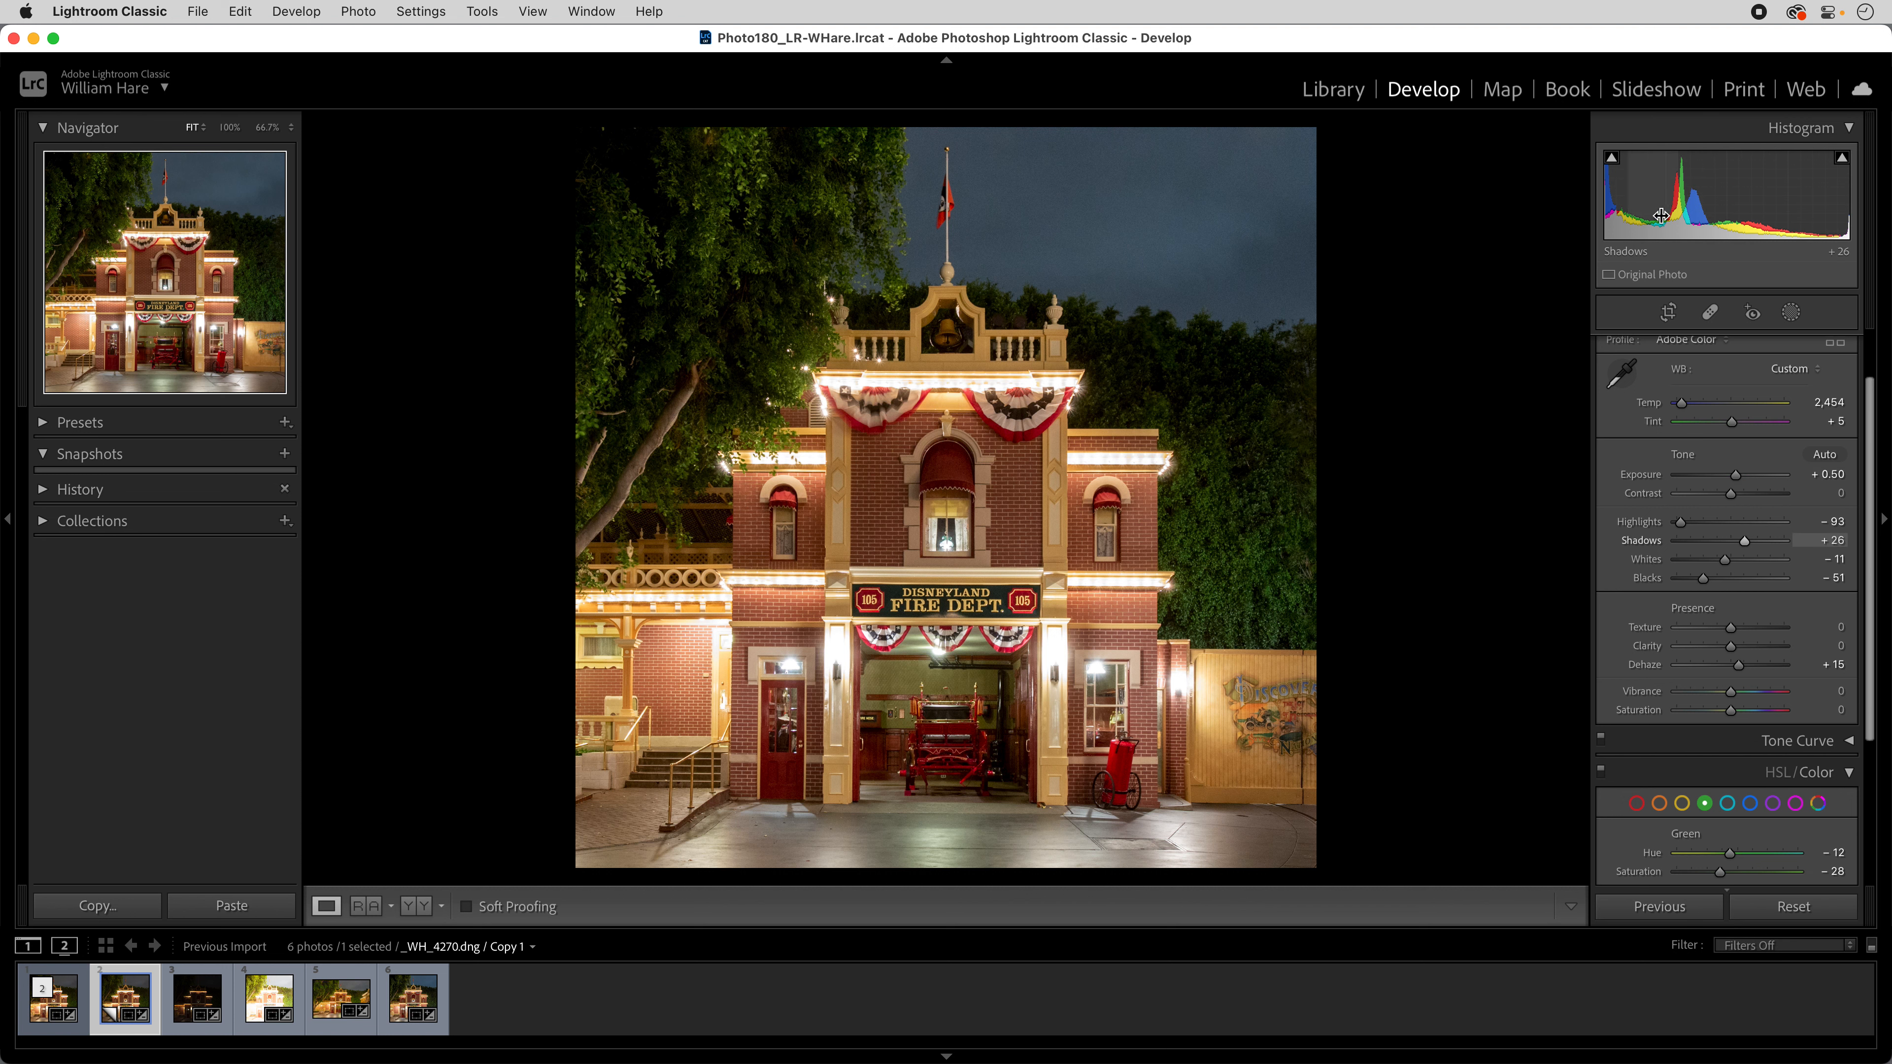
{"action": "left_click", "coordinate": [415, 1001]}
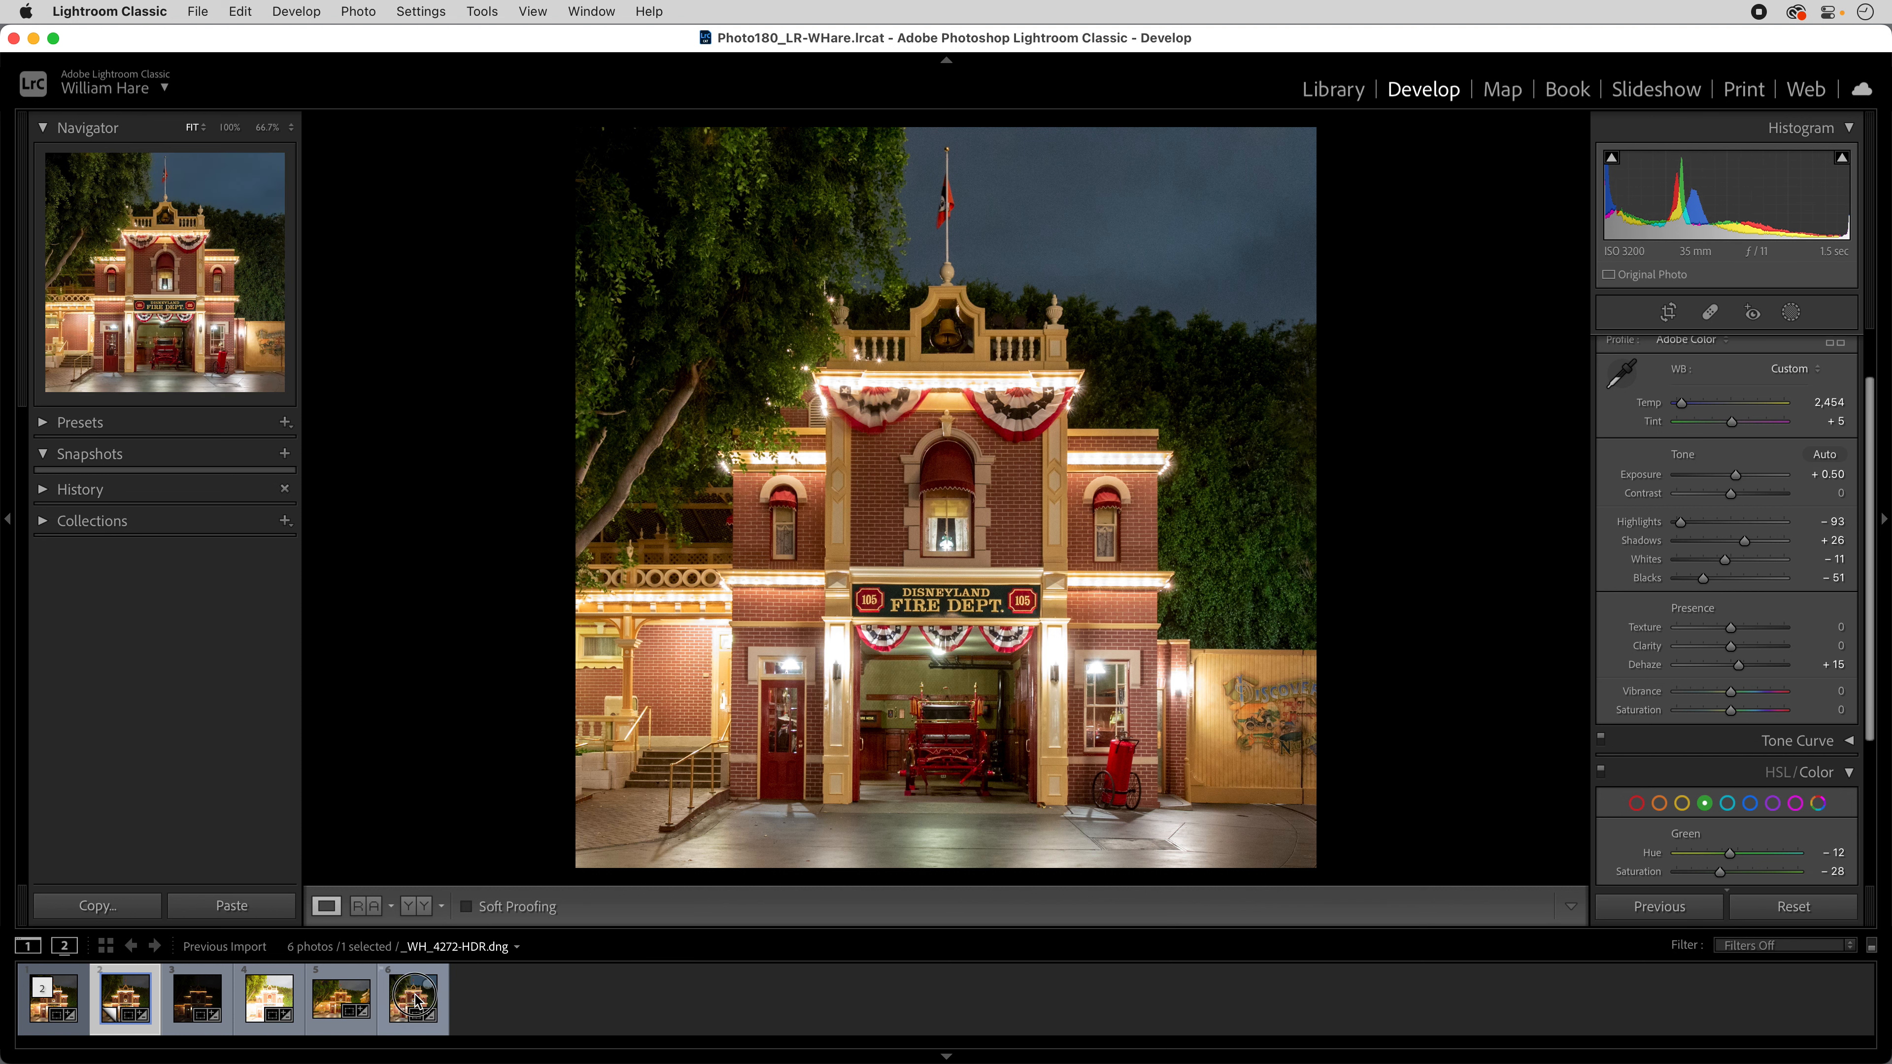